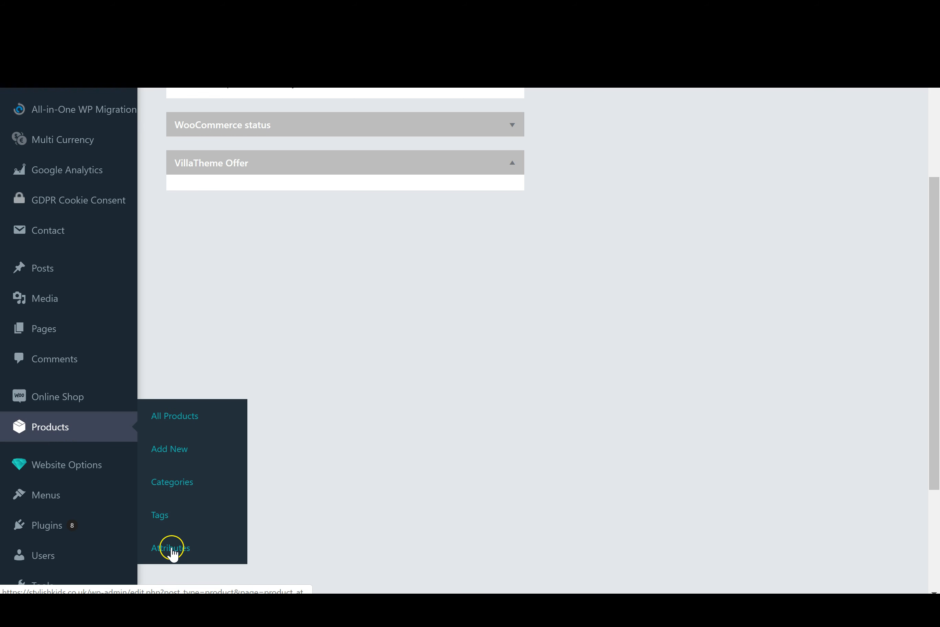
Add a product attribute named Size with the slug size on the product attributes page.
click(186, 555)
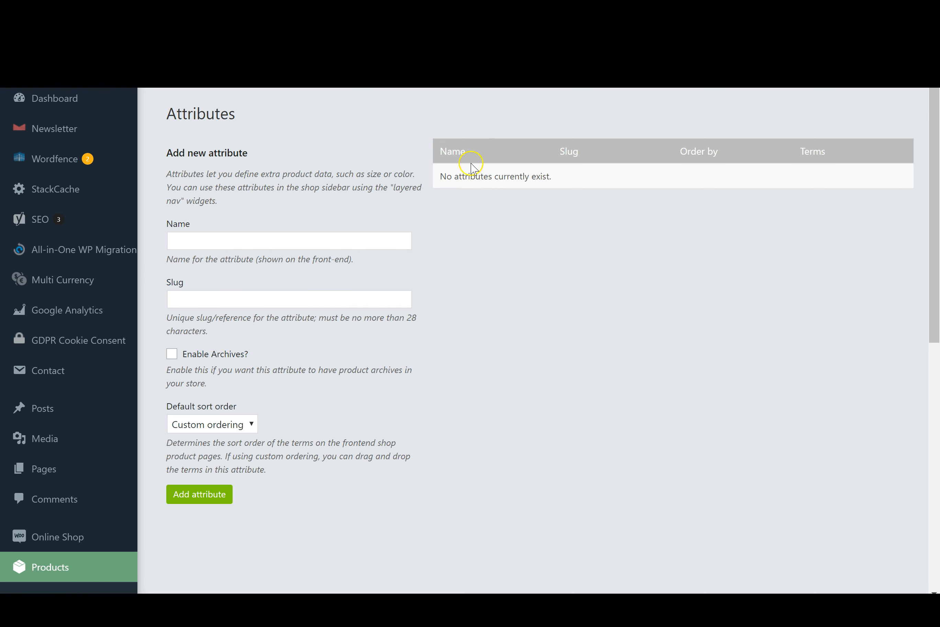
click(358, 239)
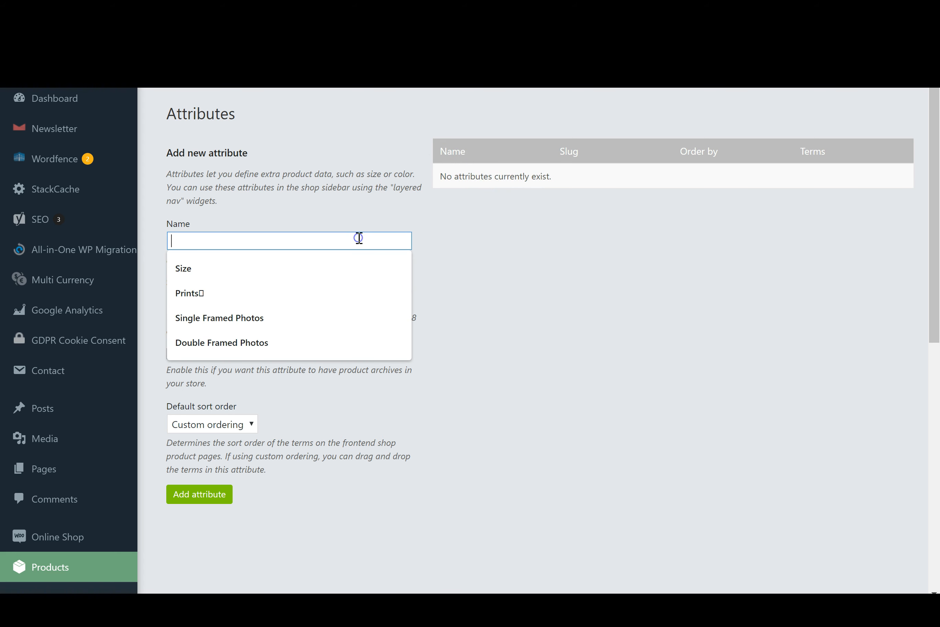
click(359, 222)
click(355, 238)
click(308, 268)
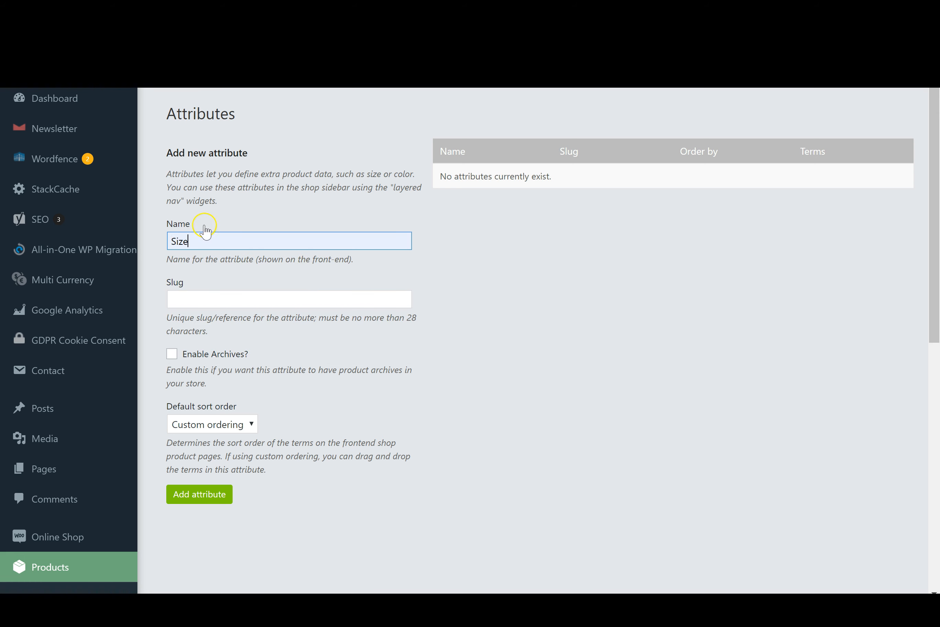
click(204, 294)
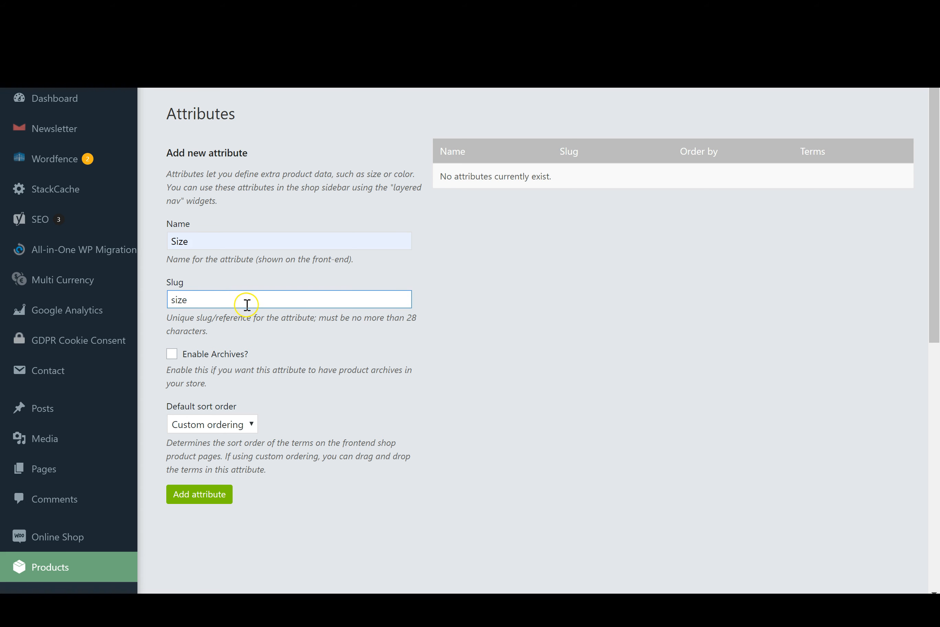
click(223, 305)
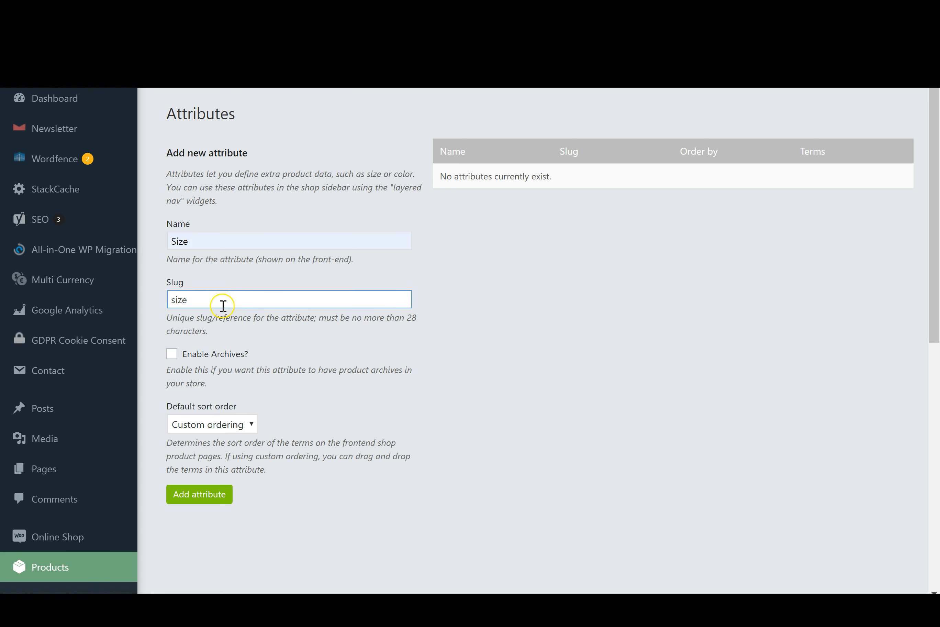
click(200, 497)
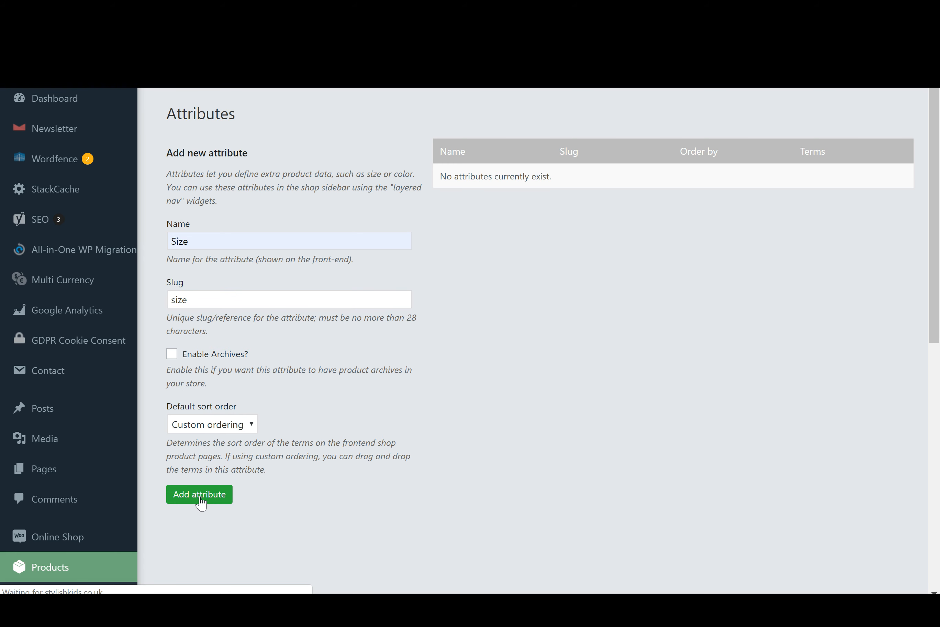
Add a second product attribute named Colour with the slug colour.
click(201, 240)
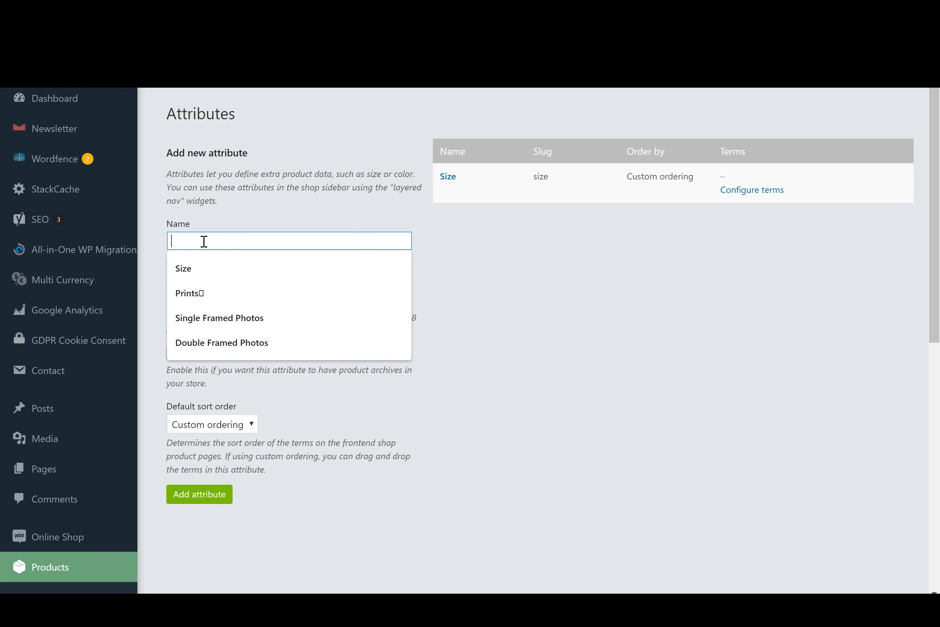
text(Colour)
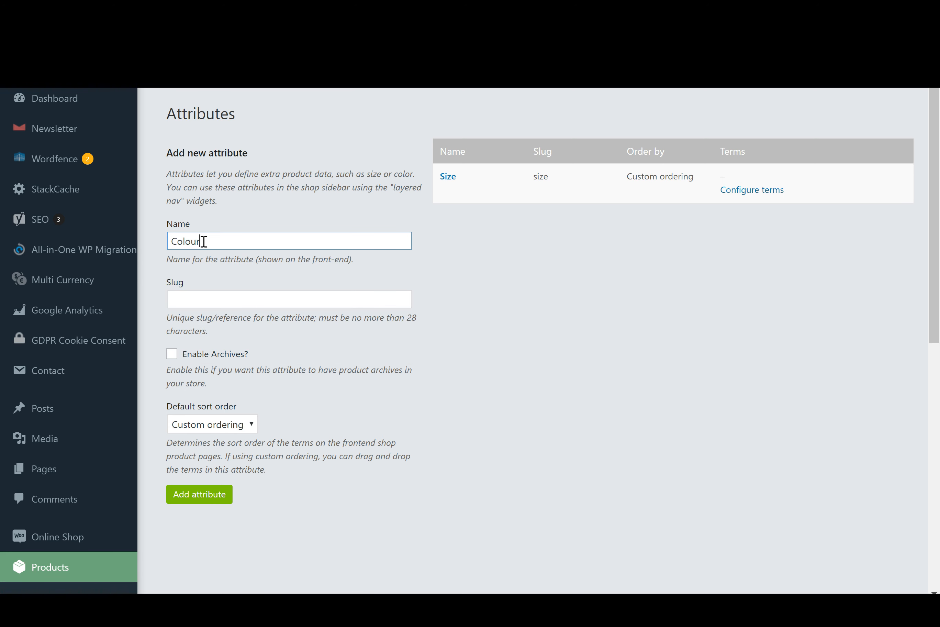
click(189, 303)
text(colour)
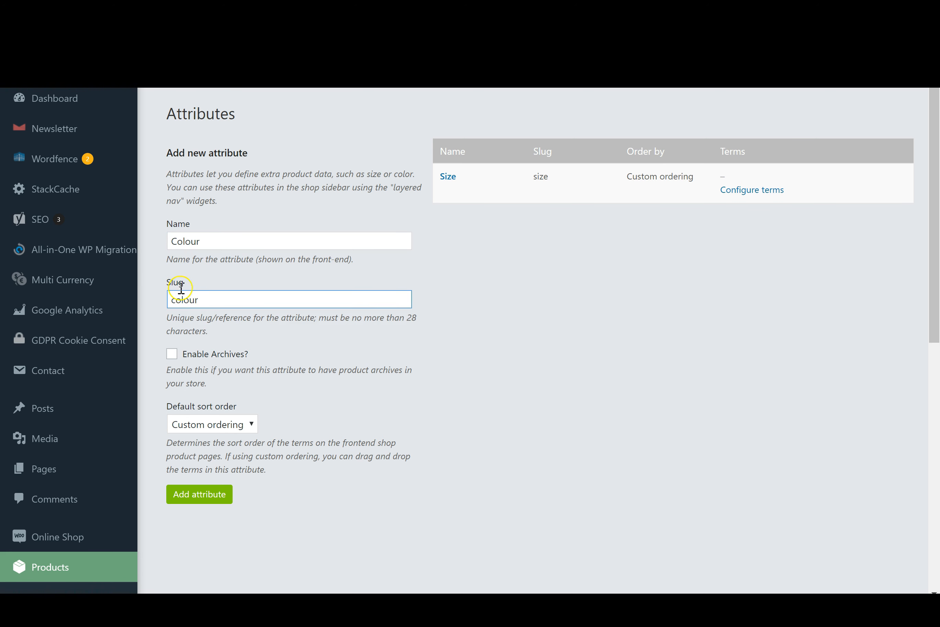
click(200, 500)
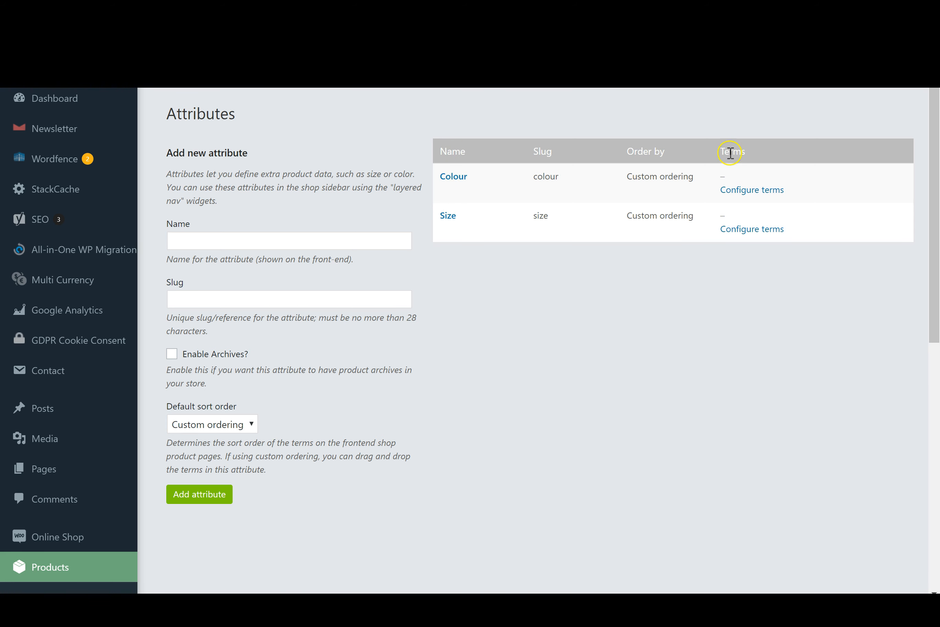
Open the terms of the Colour attribute and add the term Red with the slug red.
click(749, 190)
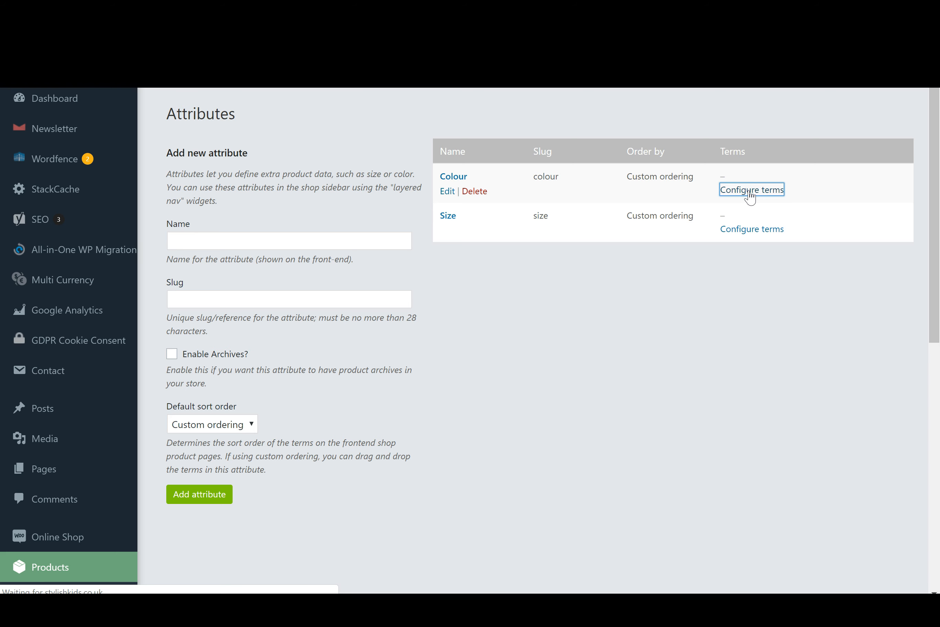
click(256, 272)
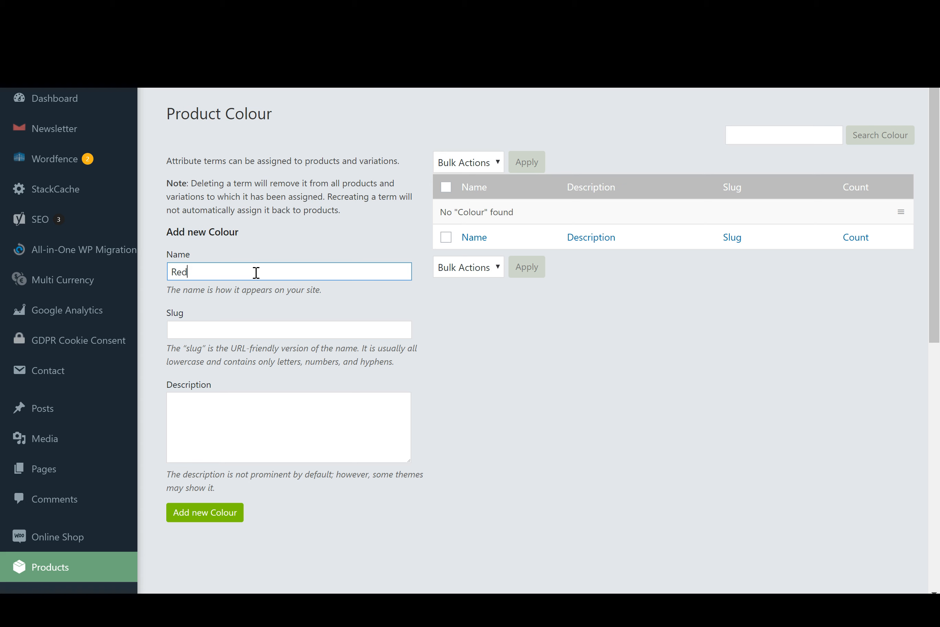
click(269, 331)
text(re)
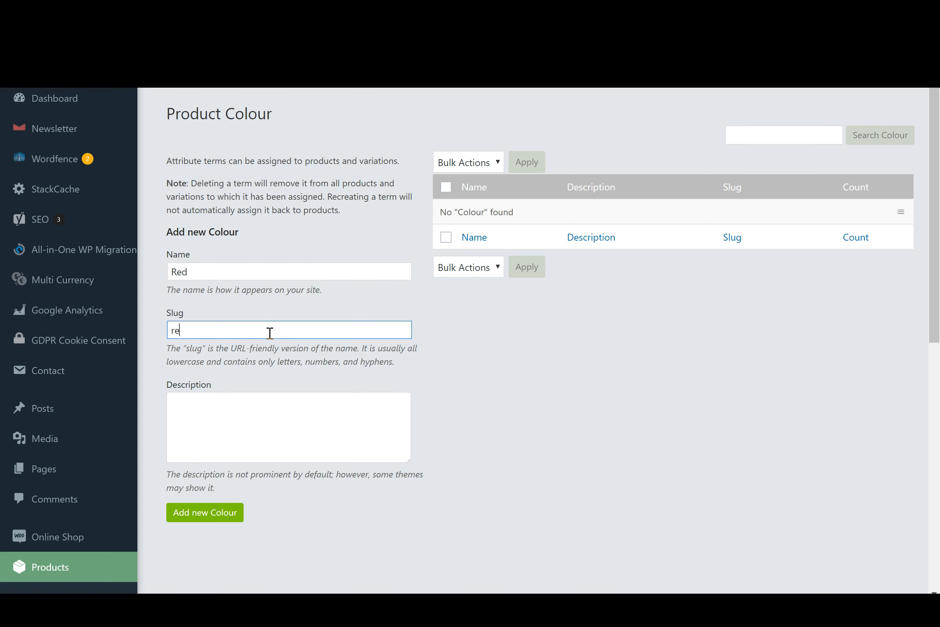
text(d)
click(222, 513)
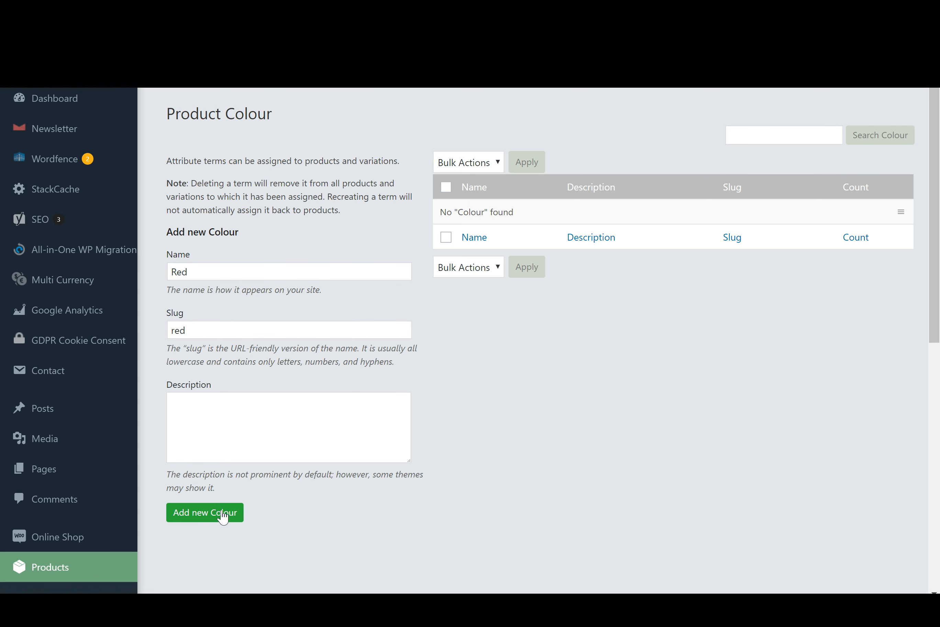
Add the Colour term Blue with the slug blue.
click(216, 276)
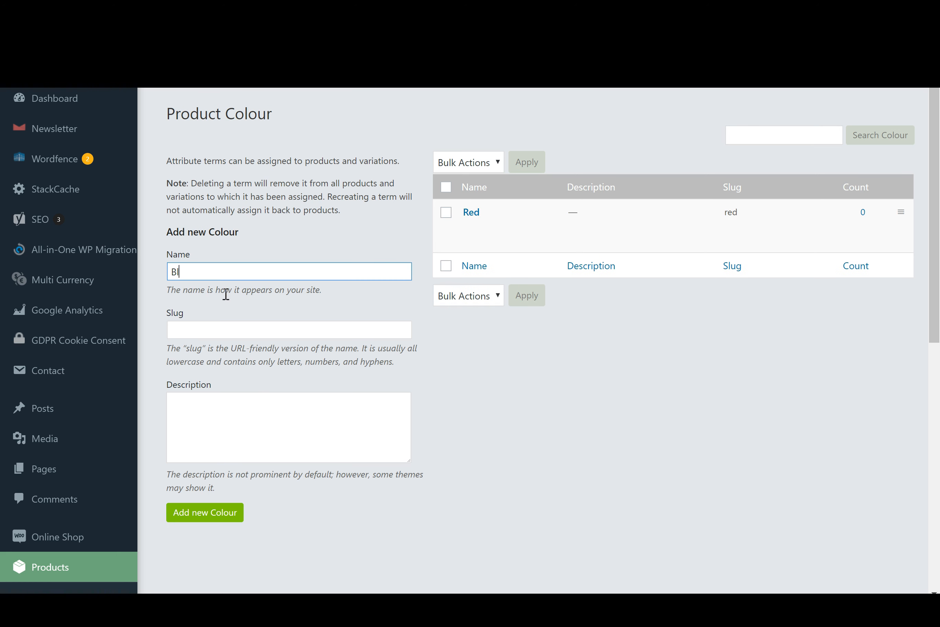
click(279, 334)
text(blue)
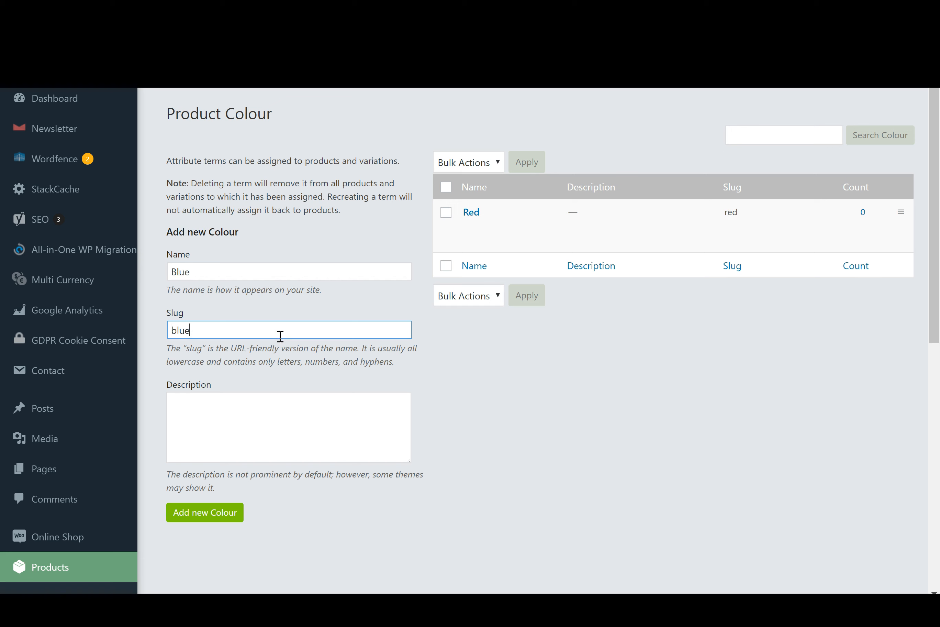
click(201, 507)
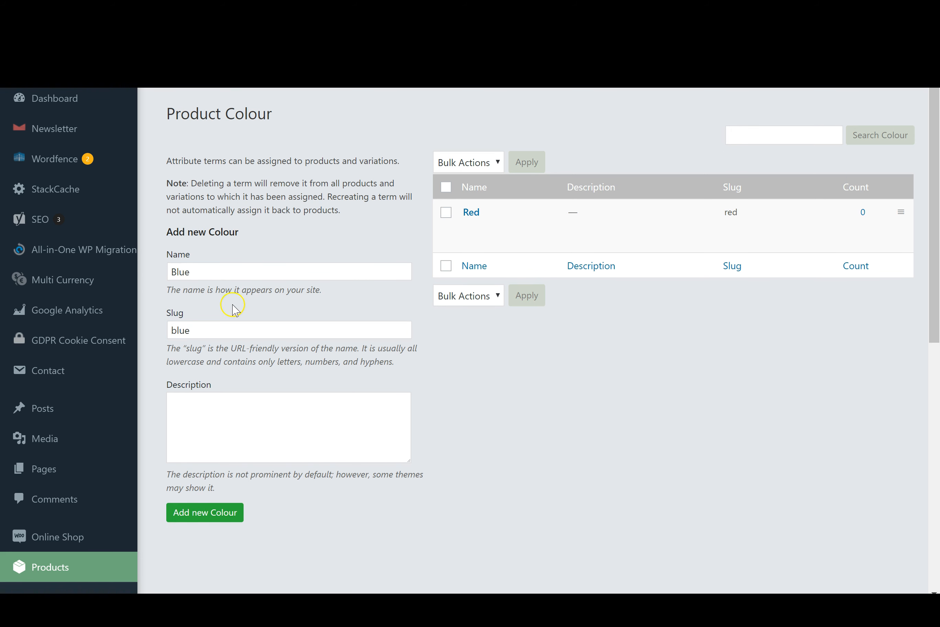
Add the Colour term Pink with the slug pink.
click(230, 272)
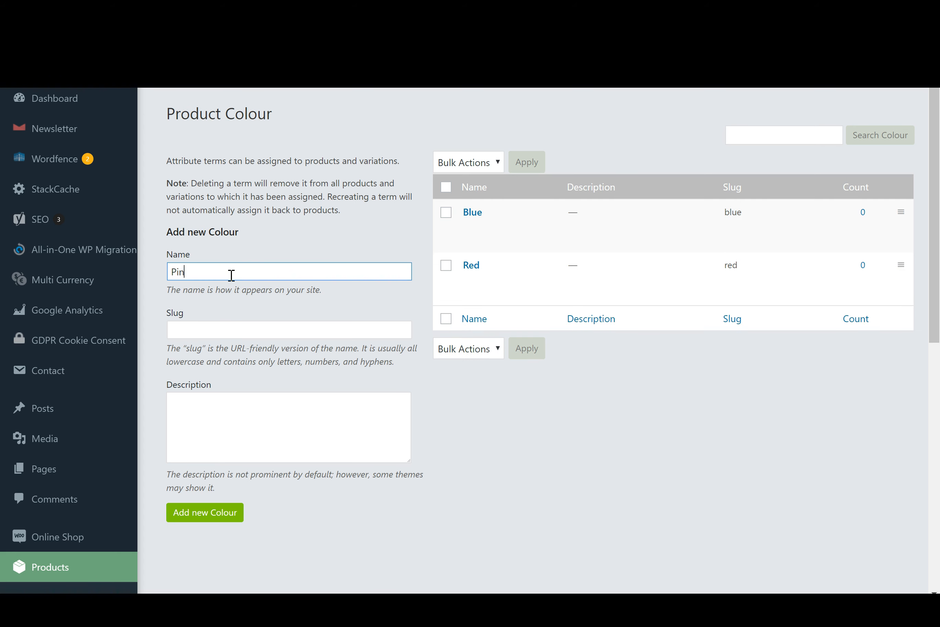
click(218, 330)
text(pink)
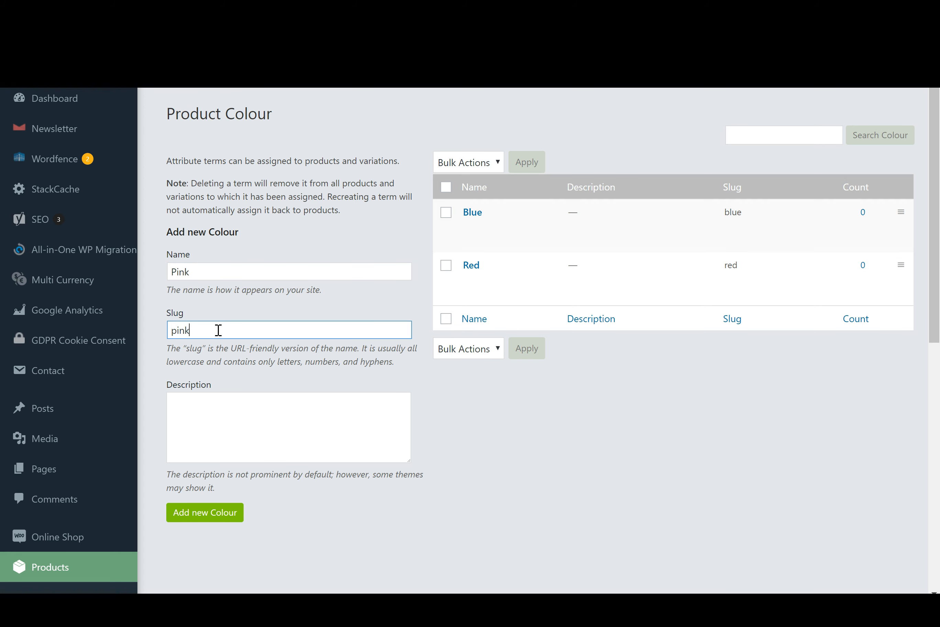
click(208, 510)
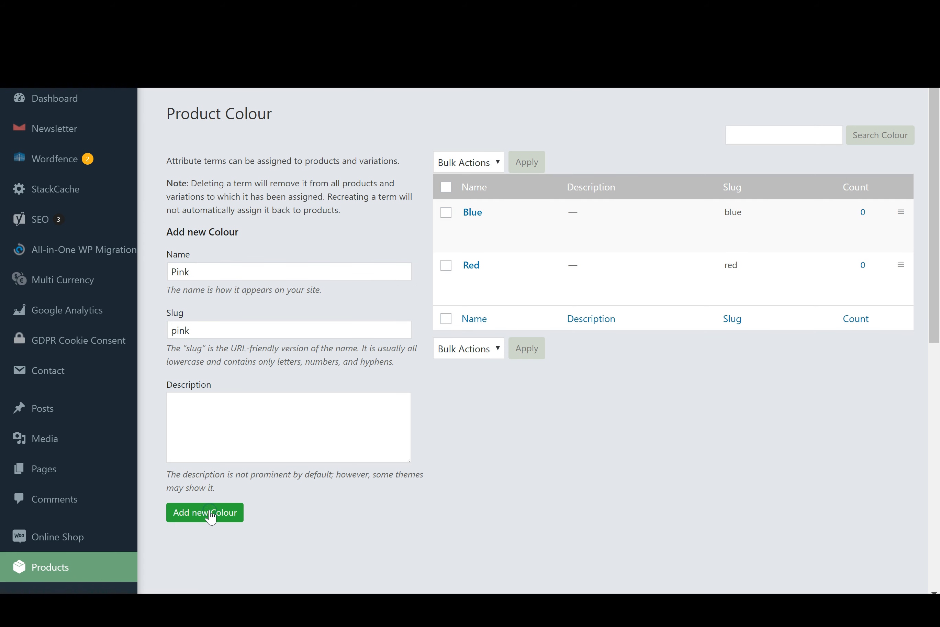
Add the Colour term Black with the slug black.
click(222, 275)
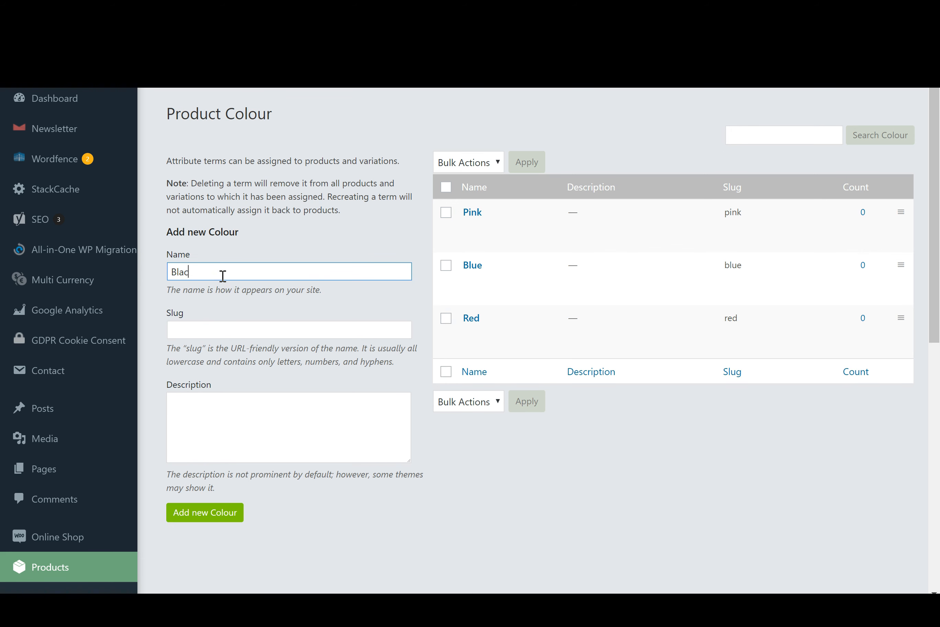
click(236, 331)
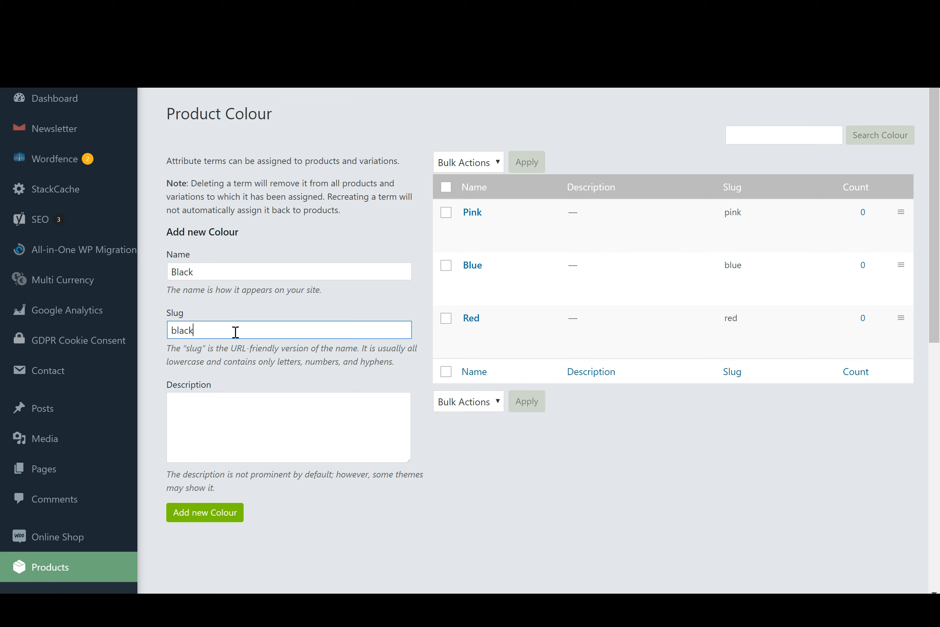
click(227, 511)
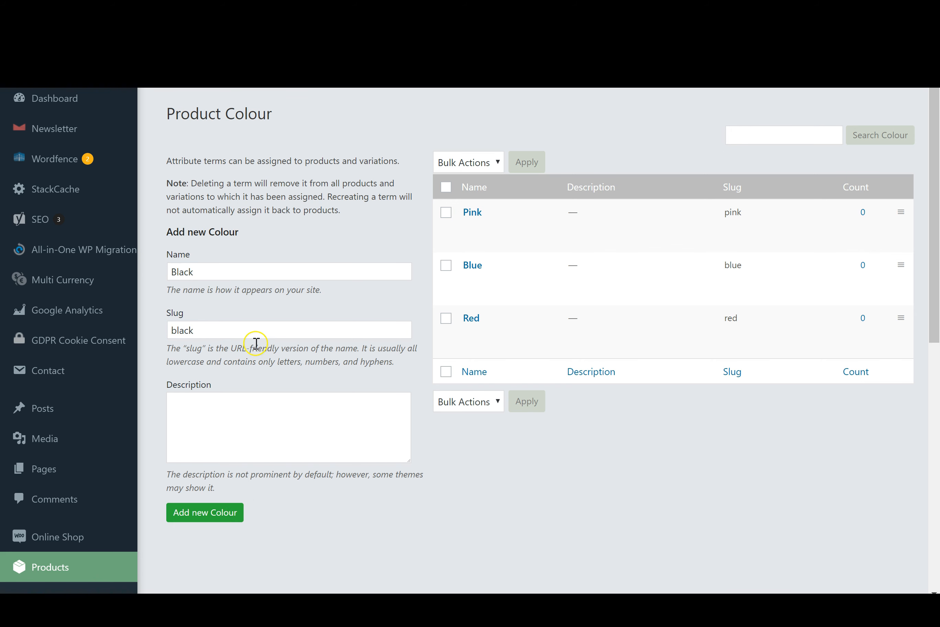
Add the Colour term White with the slug white.
click(220, 271)
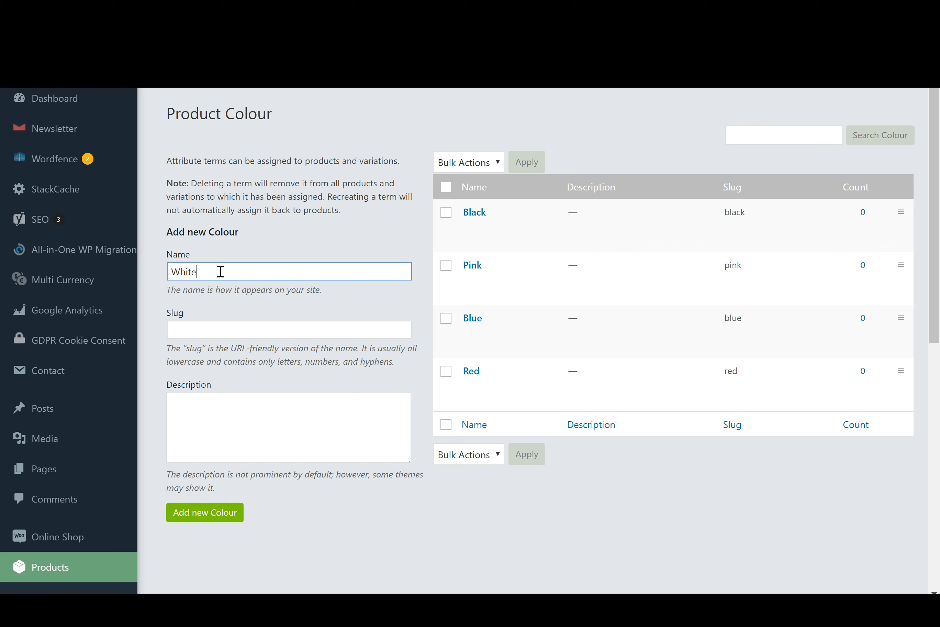
click(219, 325)
text(white)
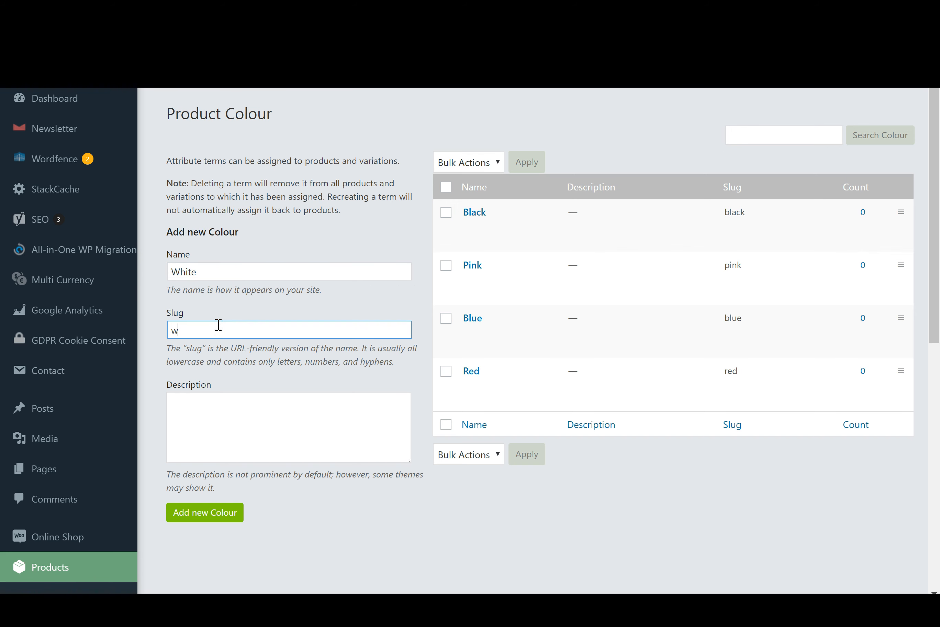
click(210, 508)
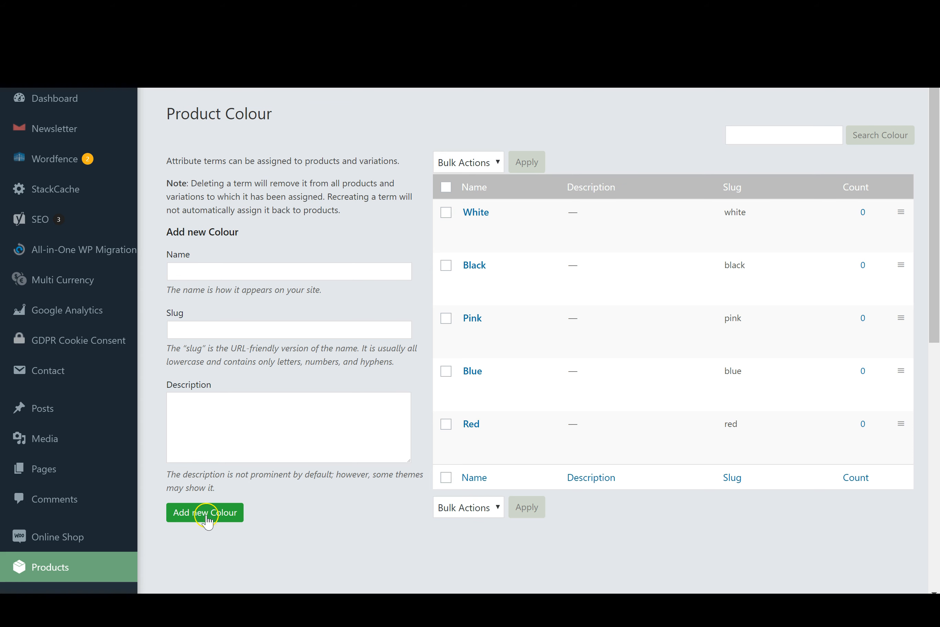
Return to the product attributes list and open the terms of the Size attribute.
drag(935, 256, 937, 367)
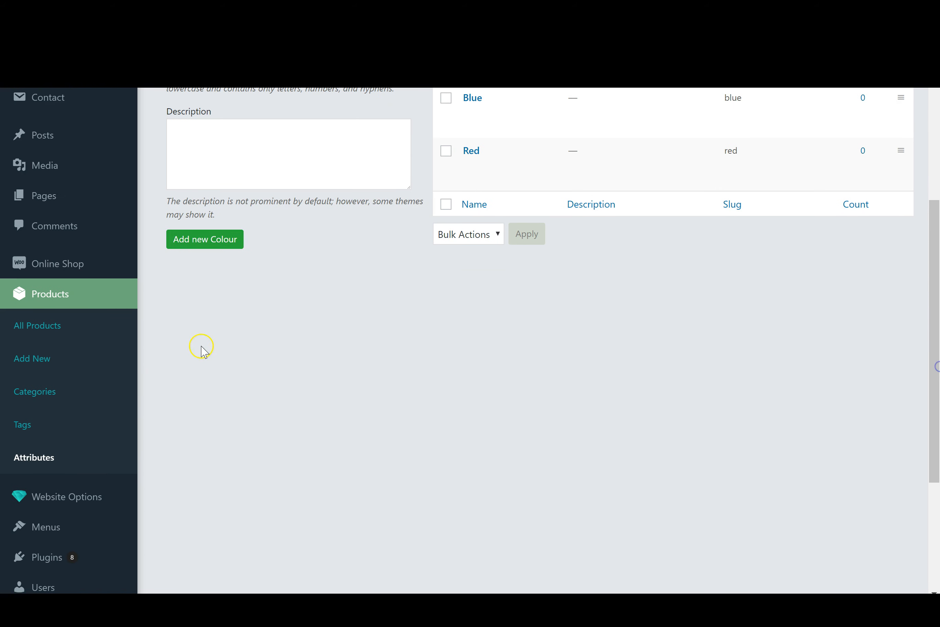
click(47, 456)
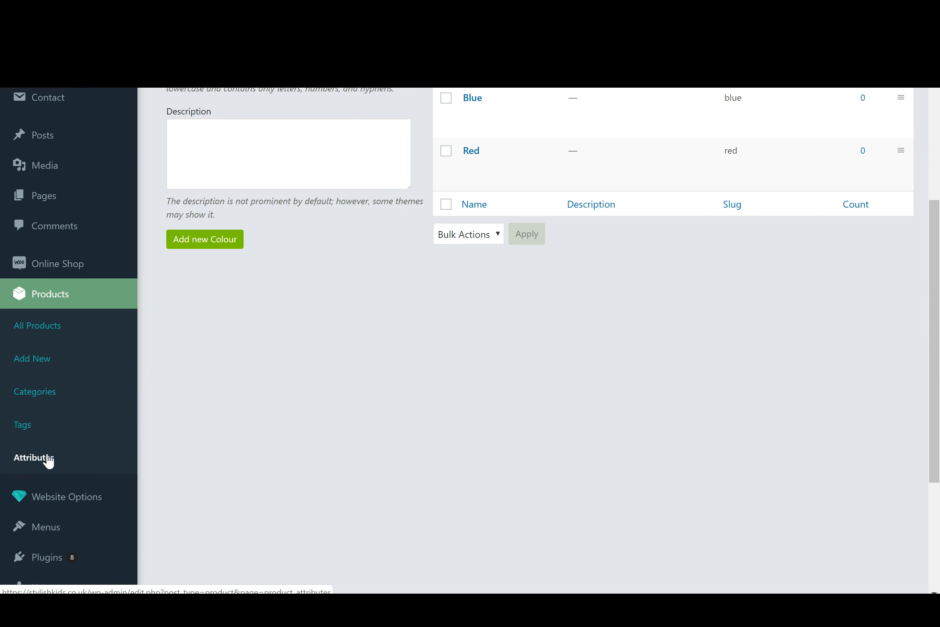
click(48, 459)
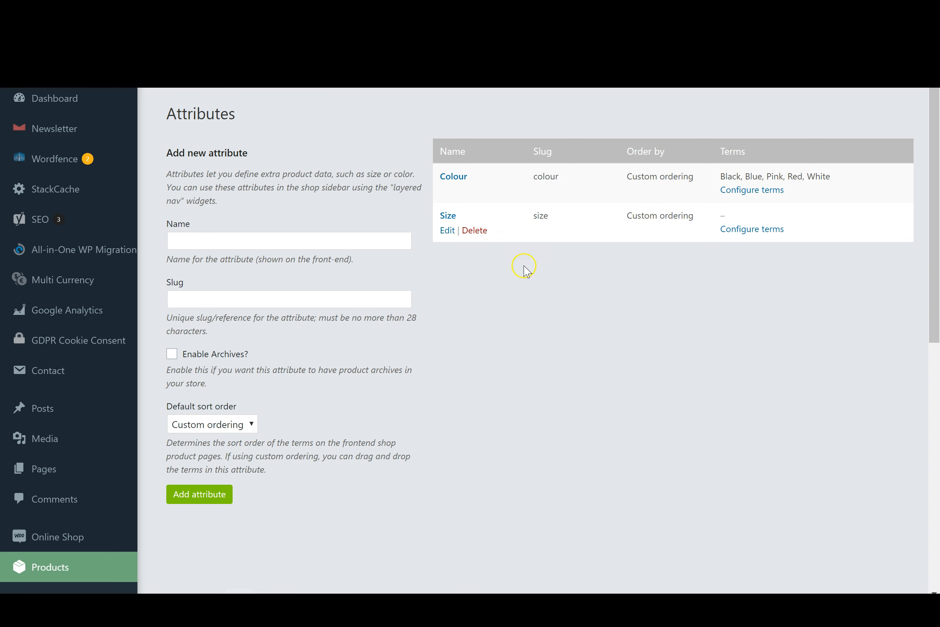
click(752, 229)
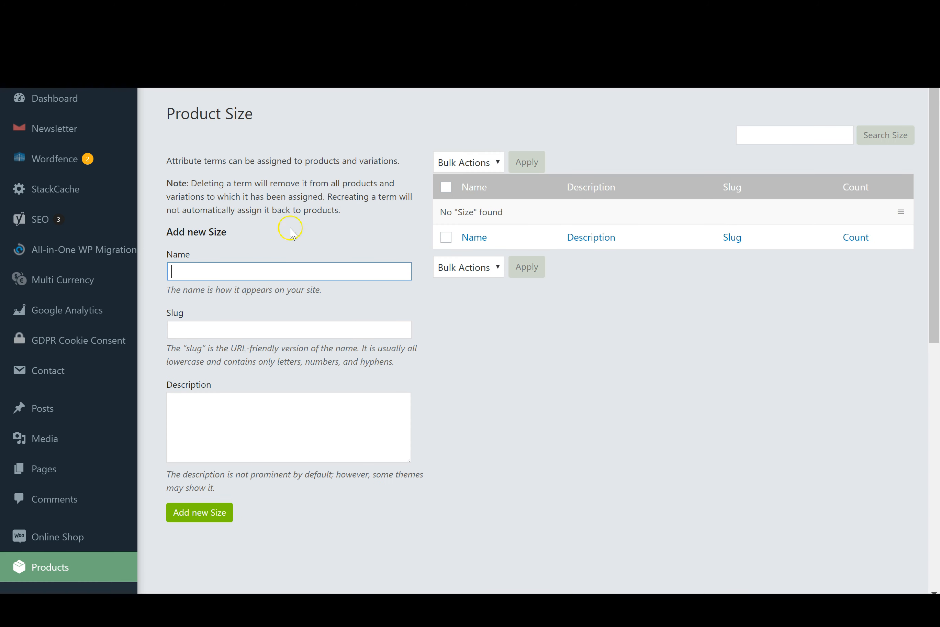
Add the Size term Small with the slug small.
click(257, 270)
double_click(171, 273)
click(218, 331)
text(small)
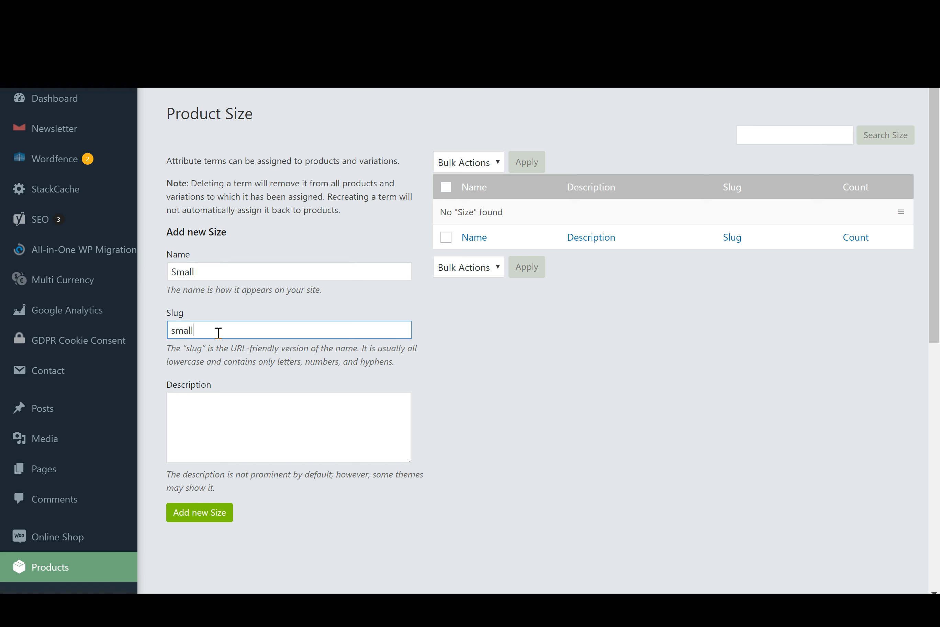
click(218, 519)
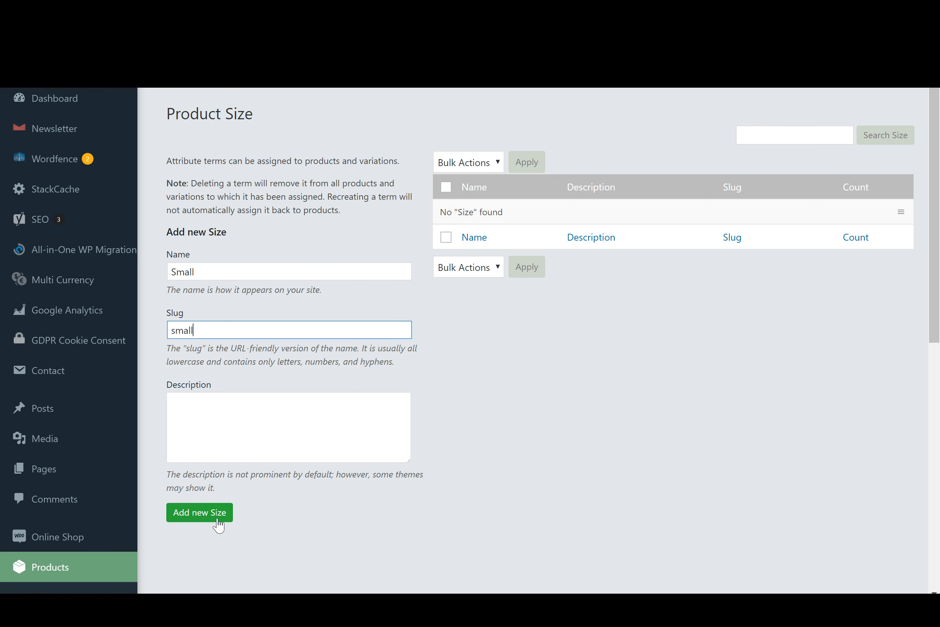
click(217, 518)
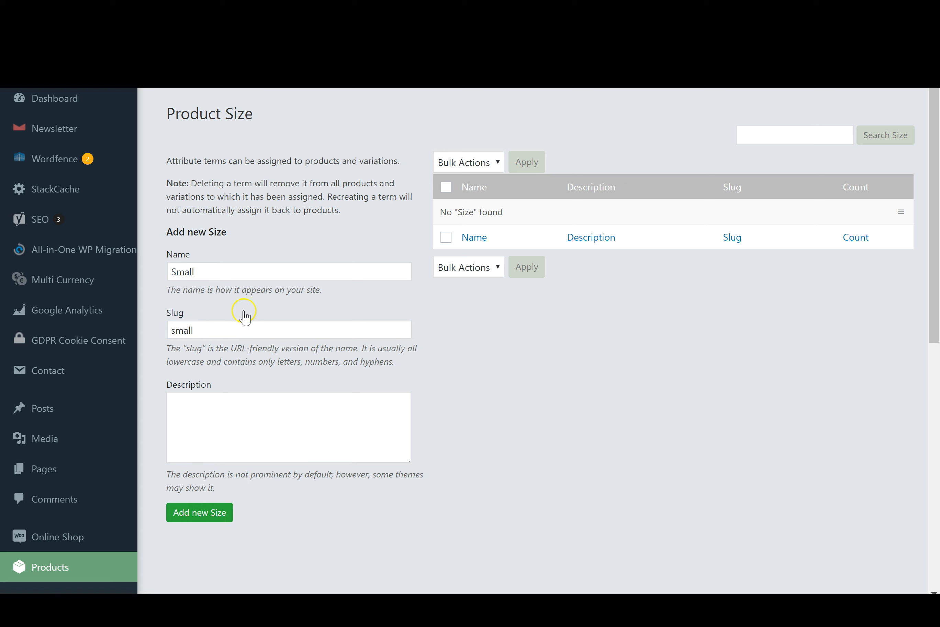
Add the Size term Medium with the slug medium.
click(248, 269)
text(Mediuym)
key(BackSpace)
key(BackSpace)
click(248, 330)
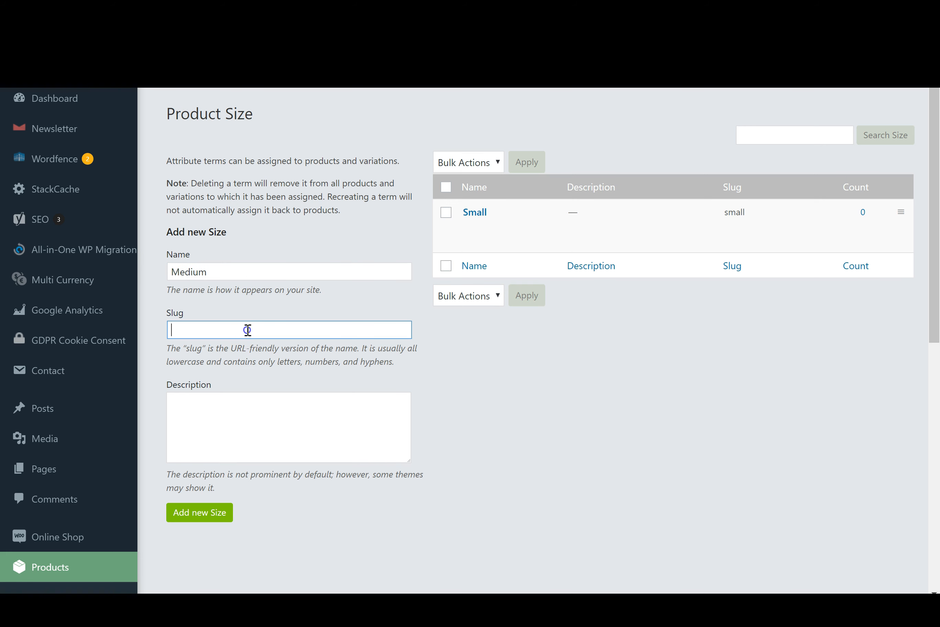
text(medium)
click(215, 517)
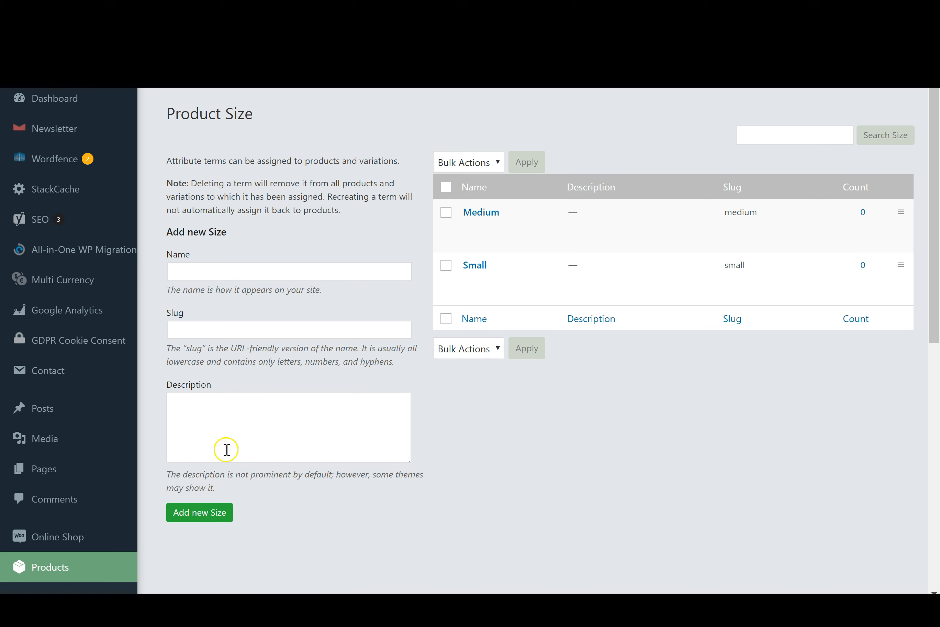
Add the Size term Large with the slug large.
click(236, 269)
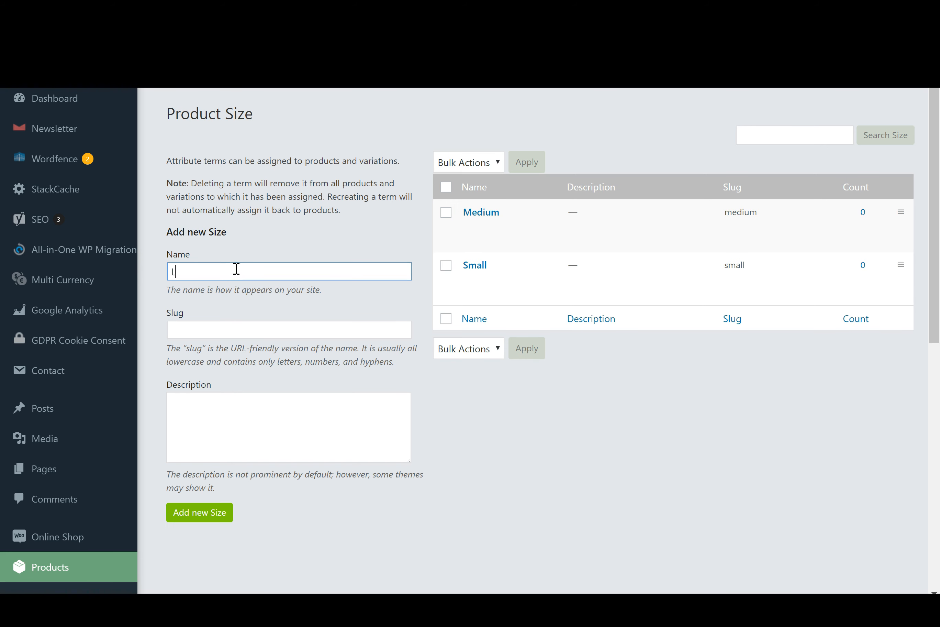
click(232, 332)
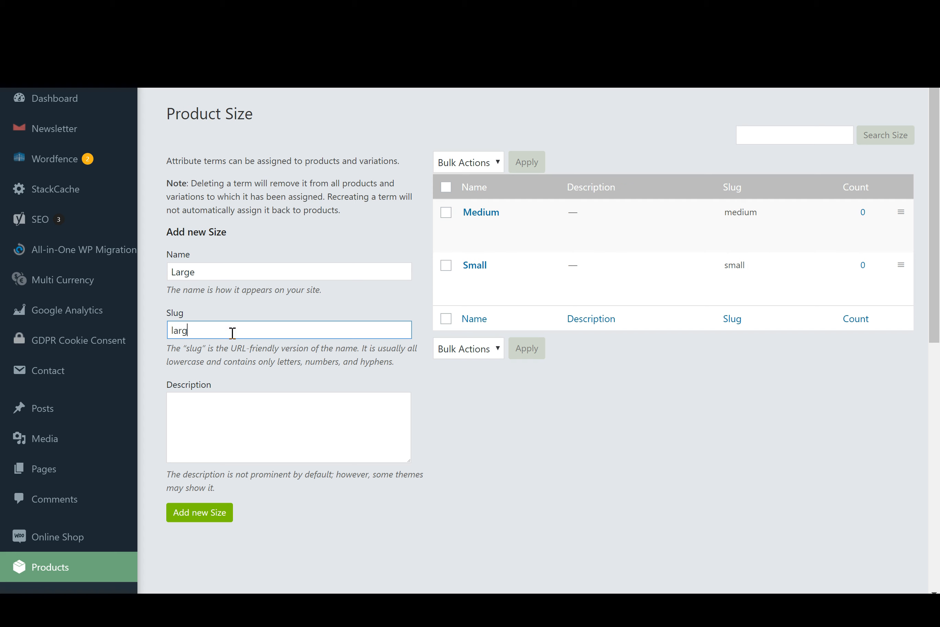
click(209, 512)
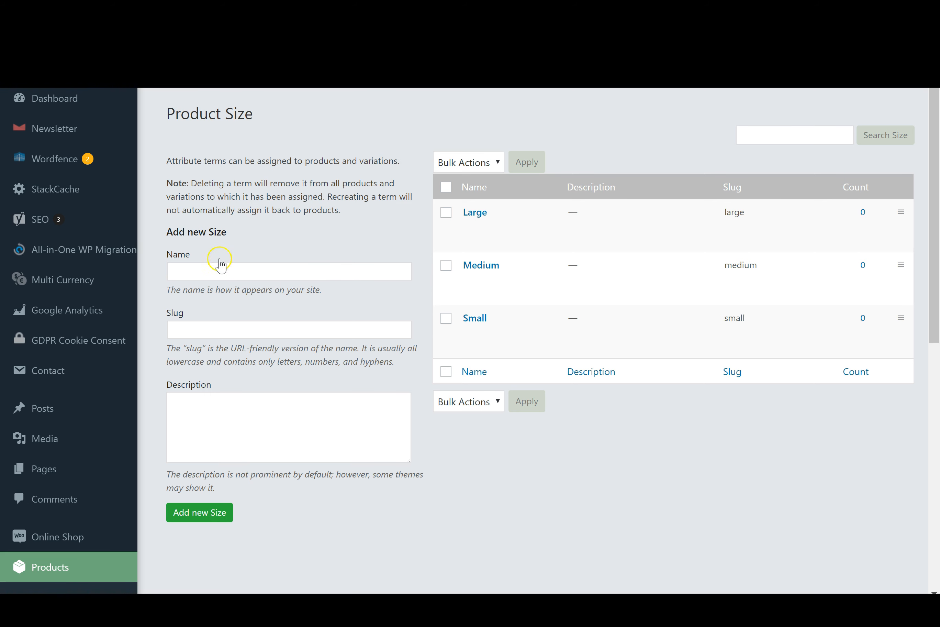
Start a new product and name it Variable Product.
scroll(263, 307, down, 5)
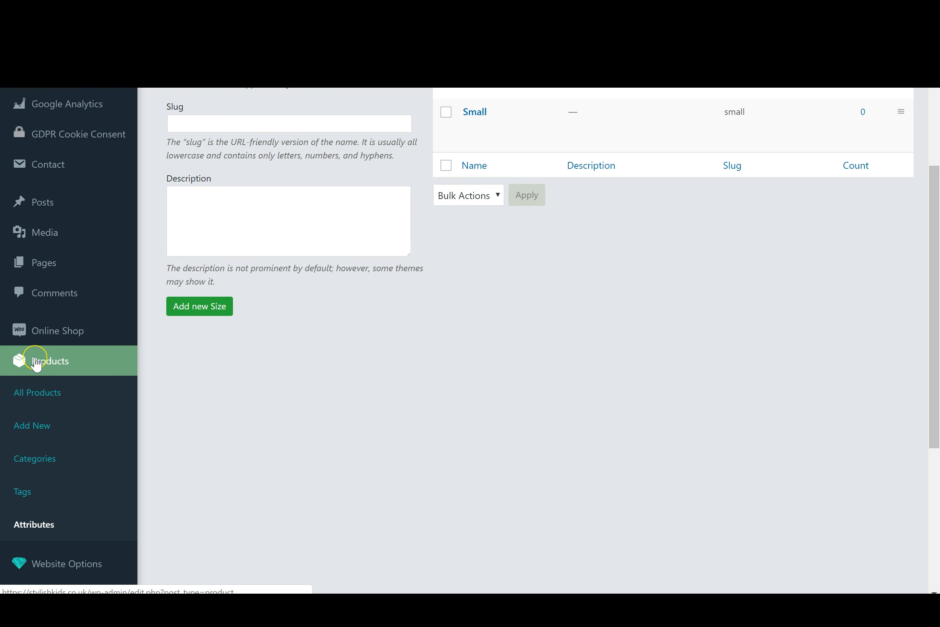
click(39, 428)
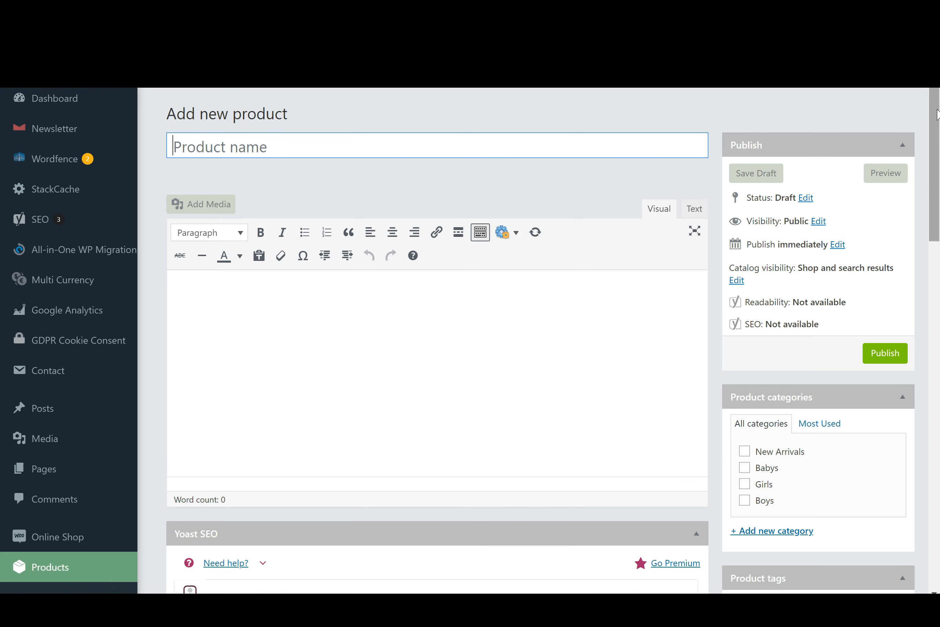
scroll(935, 157, down, 5)
scroll(937, 190, up, 5)
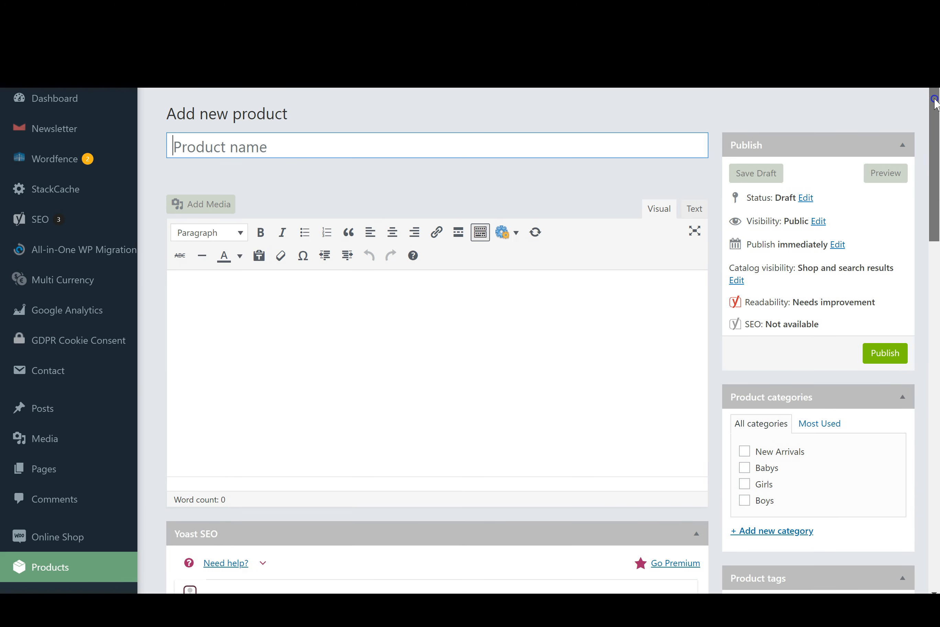
click(532, 151)
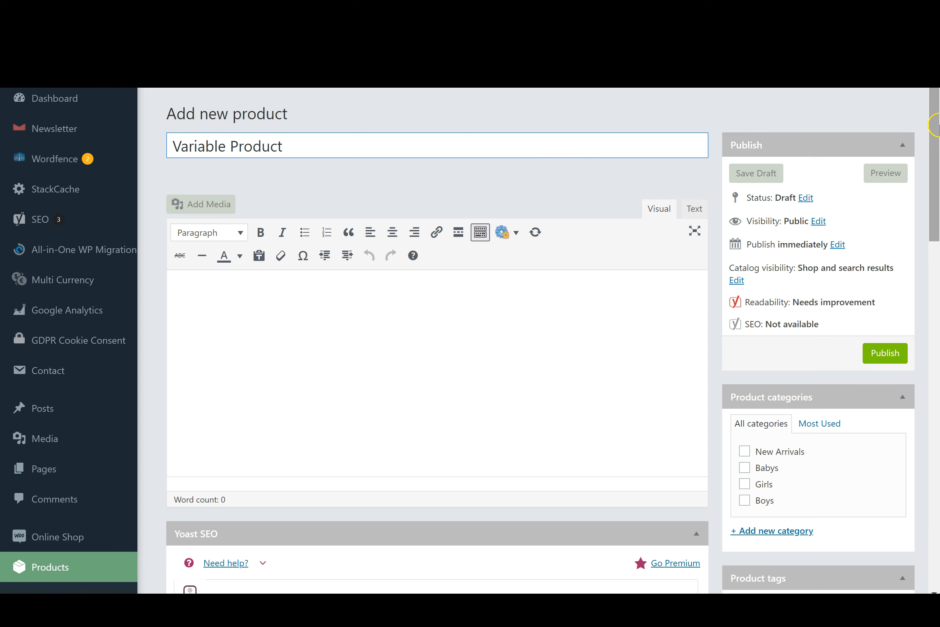
click(937, 127)
drag(938, 128, 937, 152)
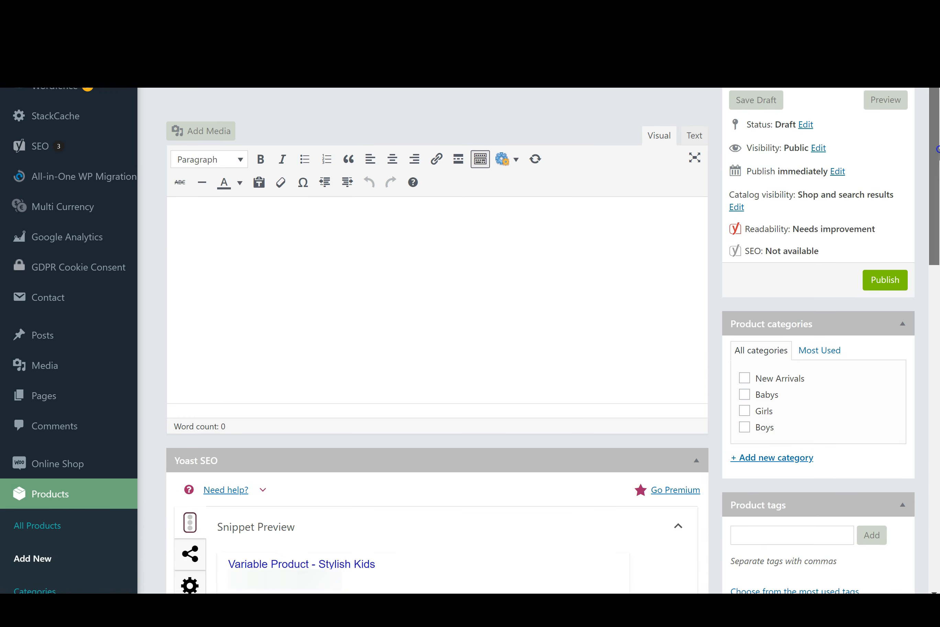
click(319, 247)
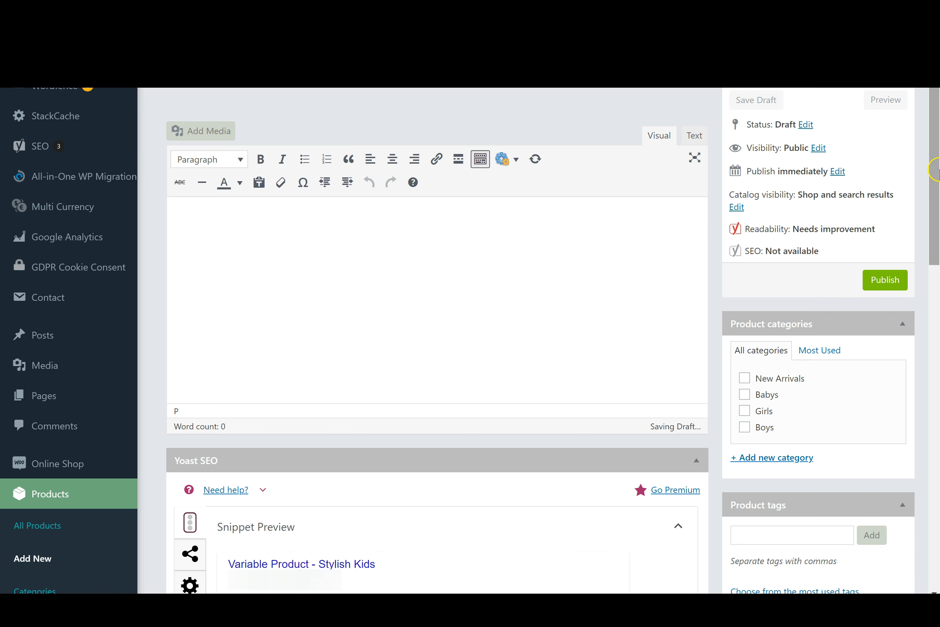
Examine the regular price and sale price fields that the product data offers for a simple product.
drag(937, 171, 929, 392)
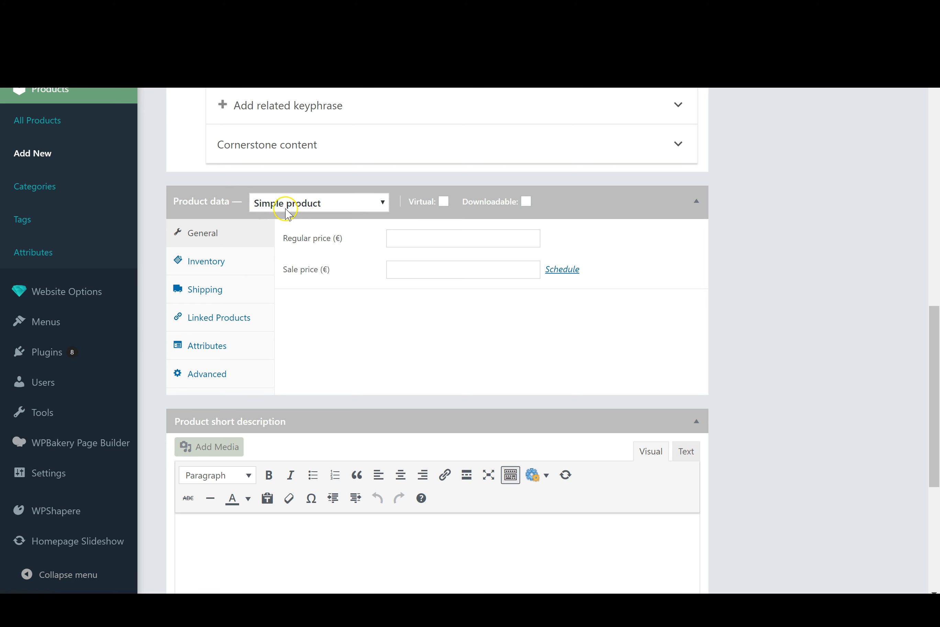
click(423, 239)
click(373, 255)
click(408, 245)
click(384, 237)
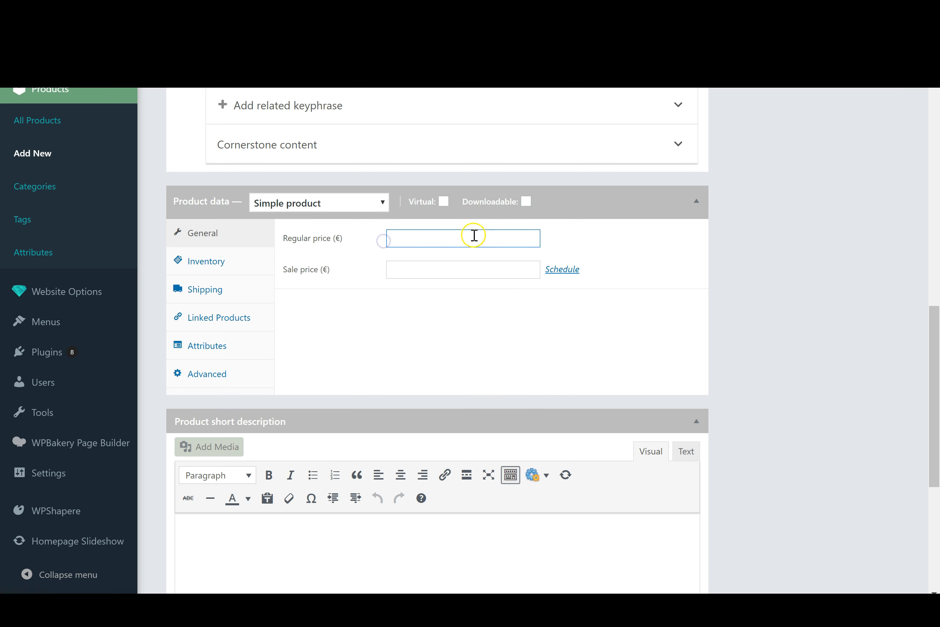
click(460, 241)
click(359, 262)
click(426, 272)
click(364, 268)
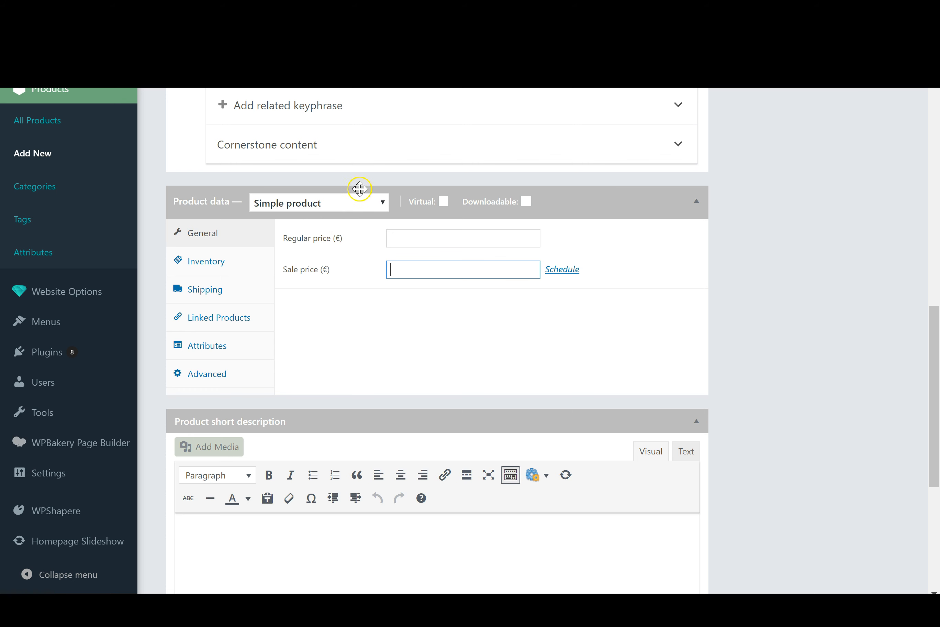
Change the product type to Variable product in the product data, keeping product-level stock management off.
click(303, 206)
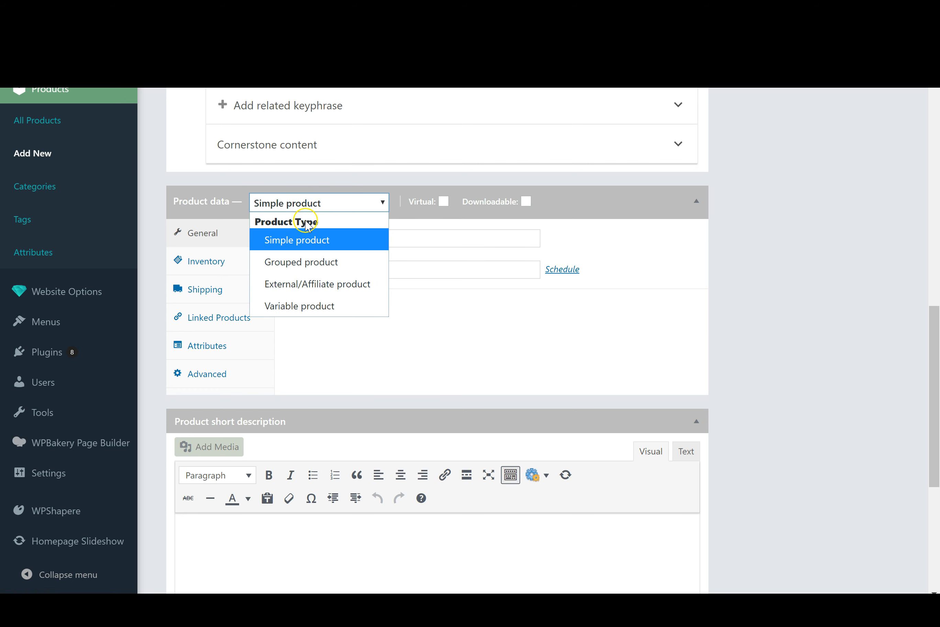
click(304, 307)
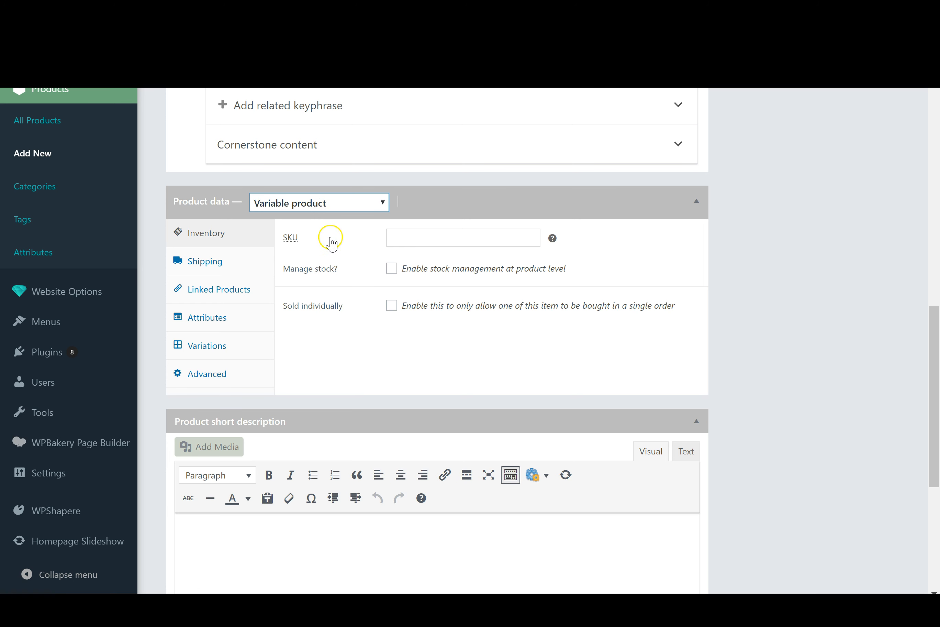
click(392, 269)
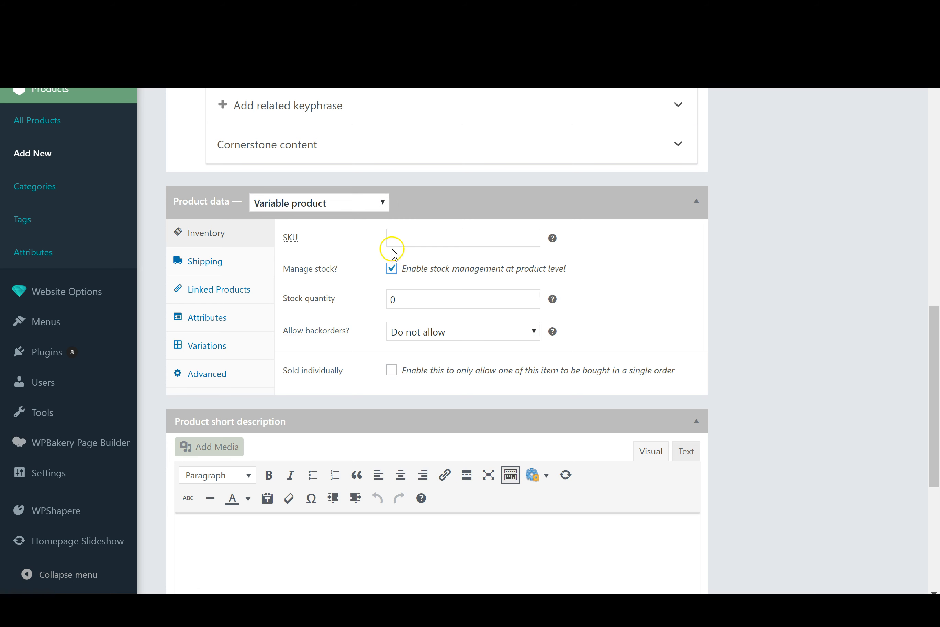
click(392, 268)
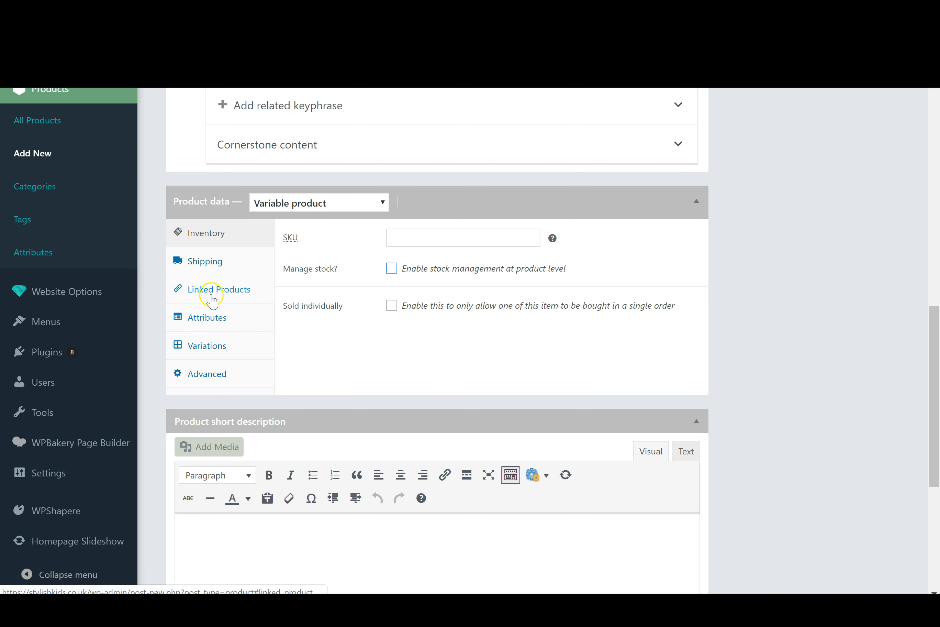
Add the existing Colour attribute to the product's attributes.
click(216, 322)
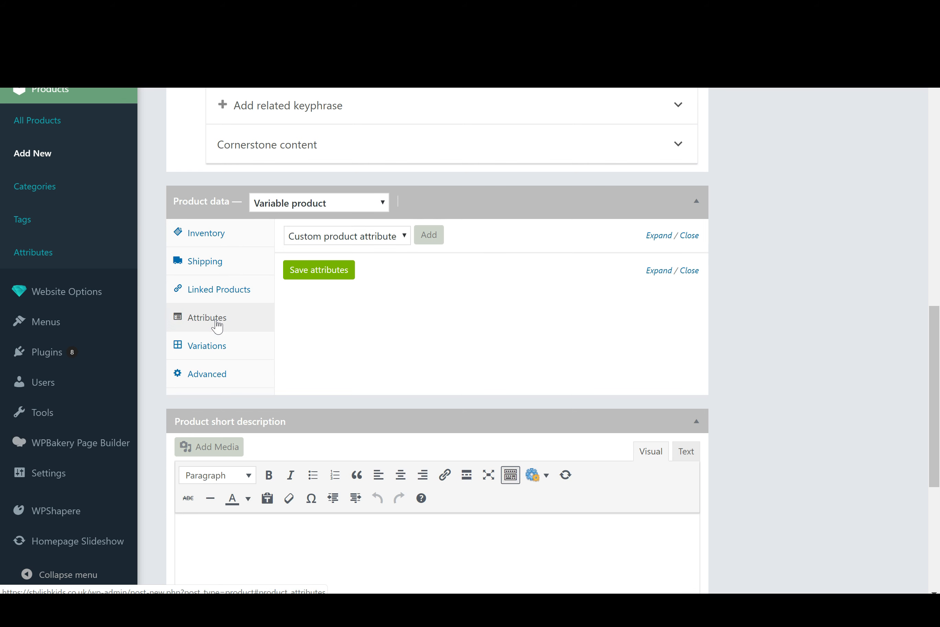
click(342, 238)
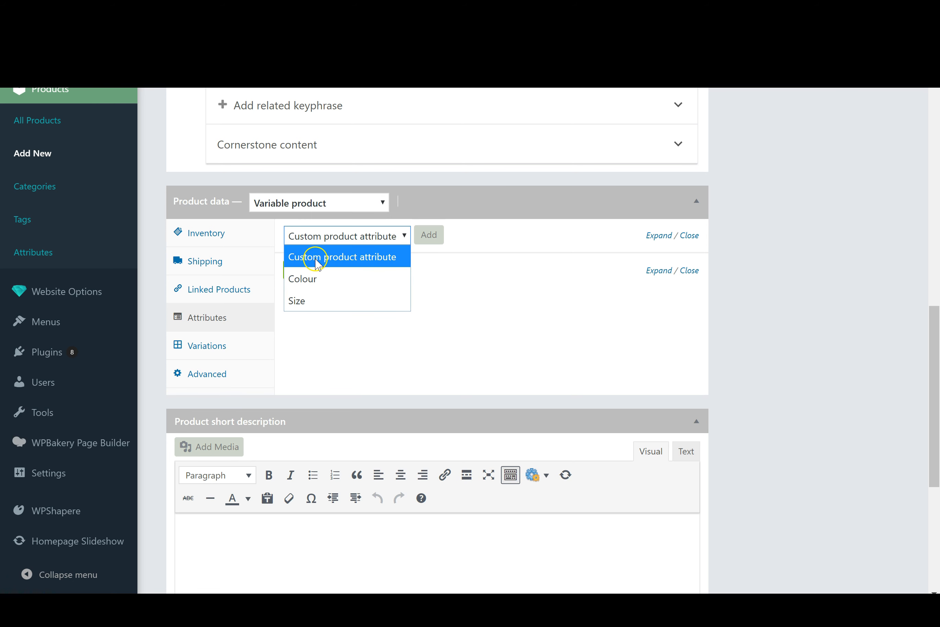
click(328, 256)
click(330, 239)
click(339, 279)
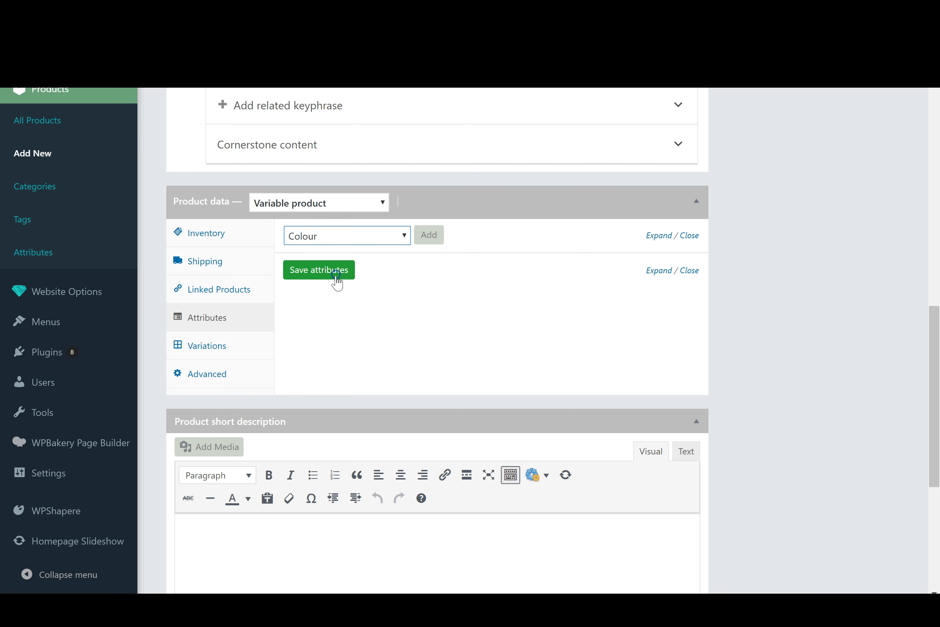
click(420, 238)
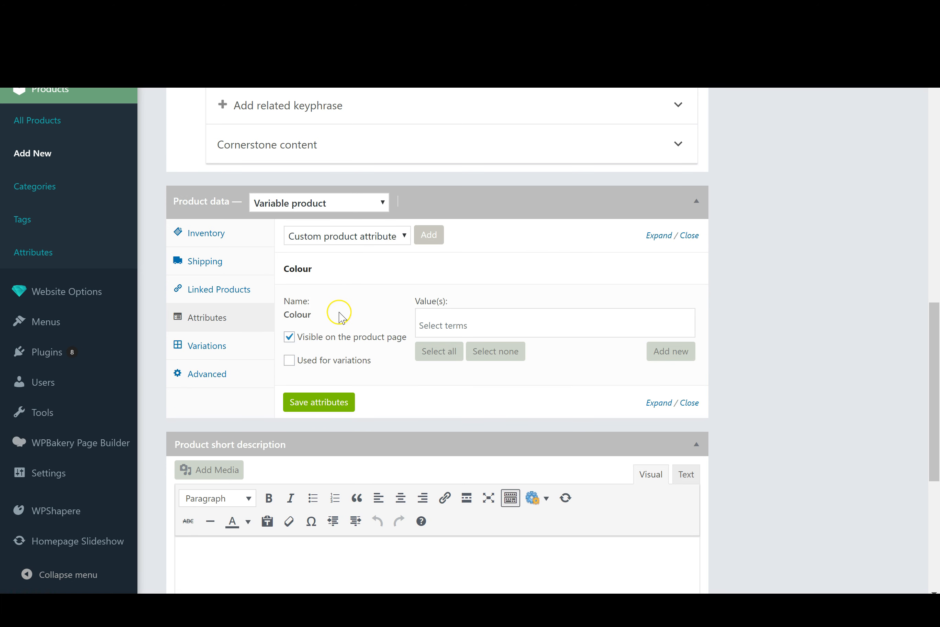
Enable the product's Colour attribute to be used for variations.
scroll(340, 311, down, 2)
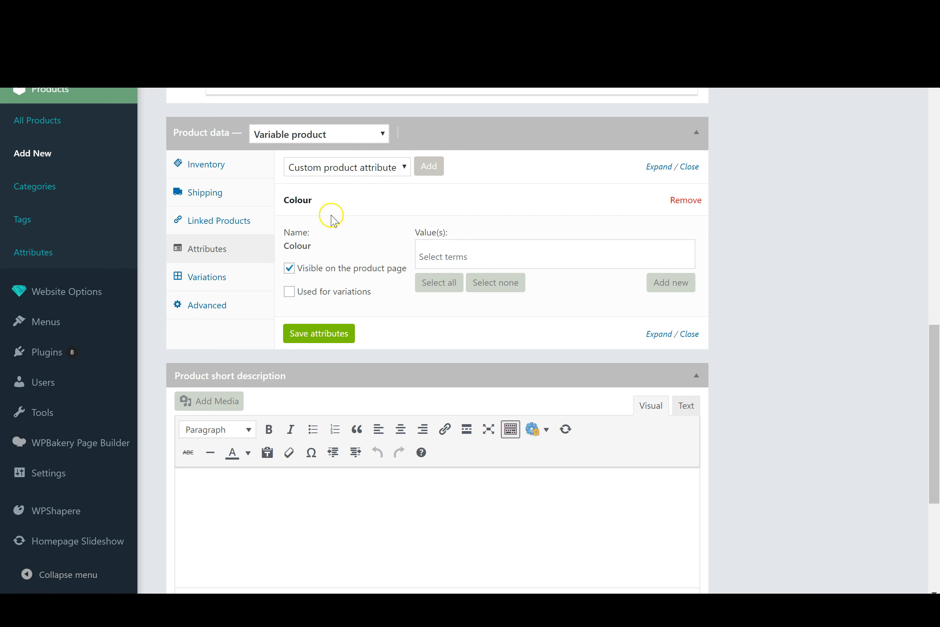
drag(296, 269, 401, 279)
drag(298, 291, 368, 293)
click(346, 342)
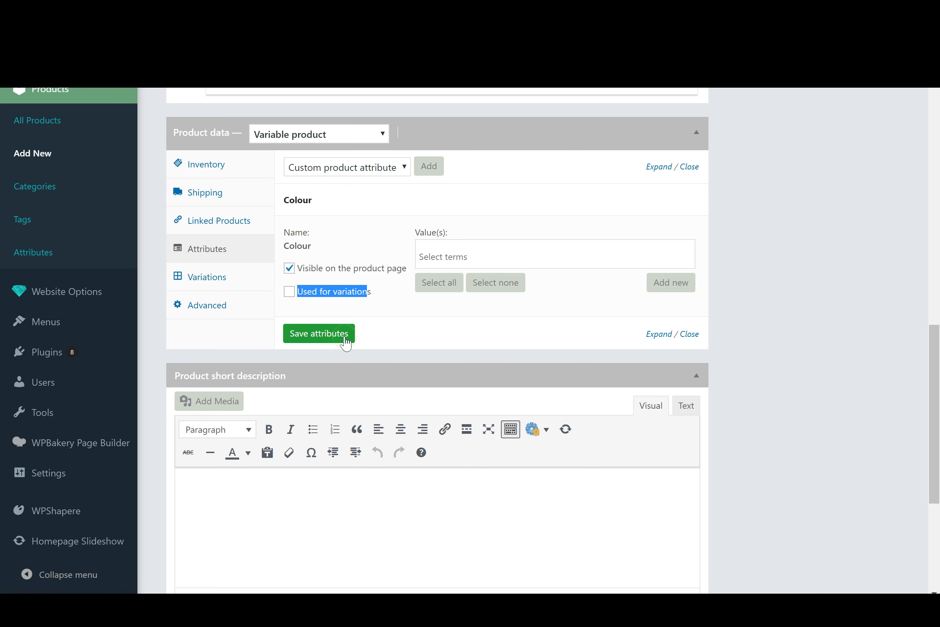
click(295, 301)
click(301, 306)
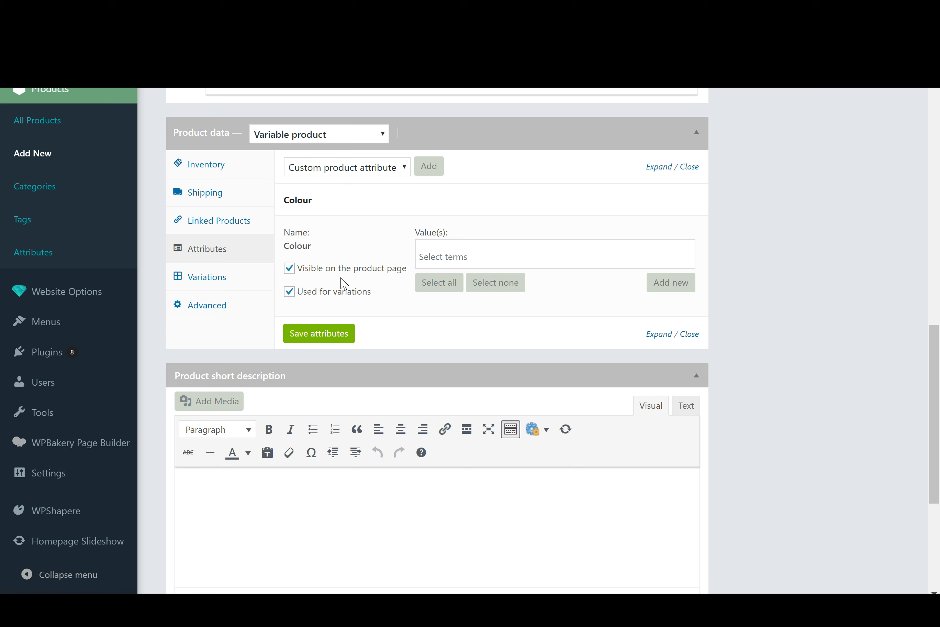
click(303, 295)
drag(303, 300, 376, 301)
click(376, 301)
Assign only Black, Pink and Red as the product's Colour values and turn off the attribute's visibility on the product page.
click(438, 258)
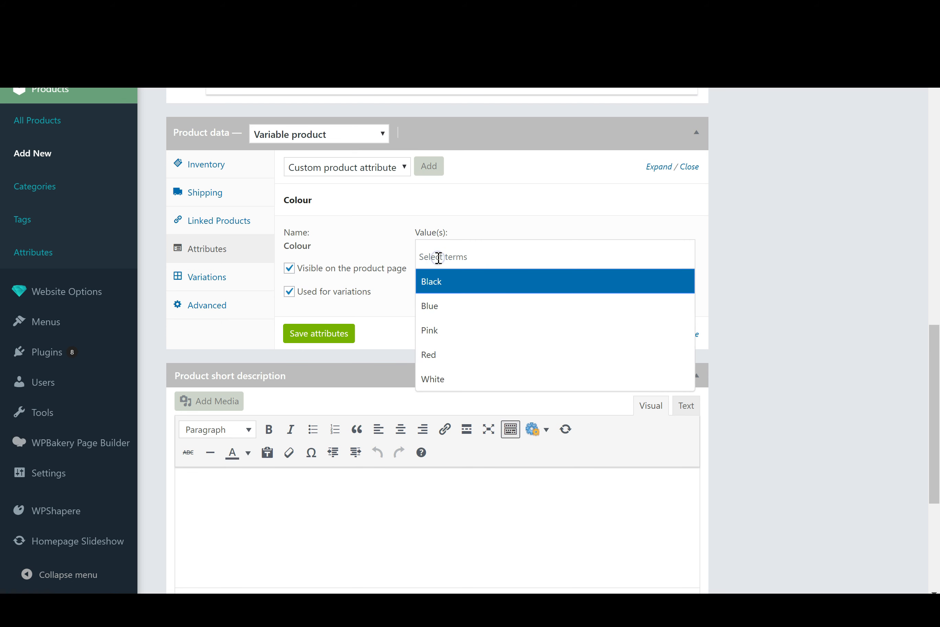
click(438, 257)
click(438, 258)
click(448, 251)
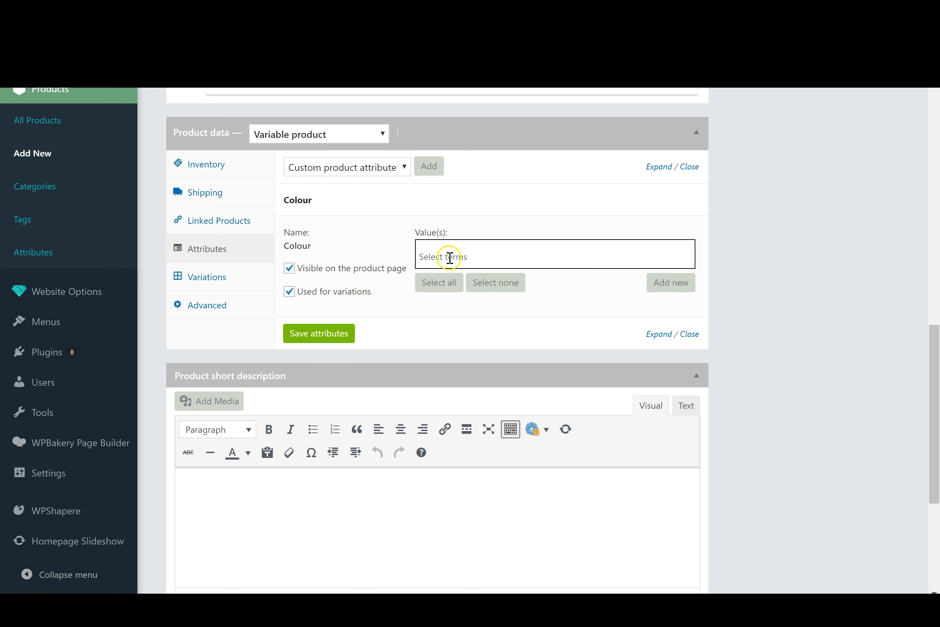
click(448, 282)
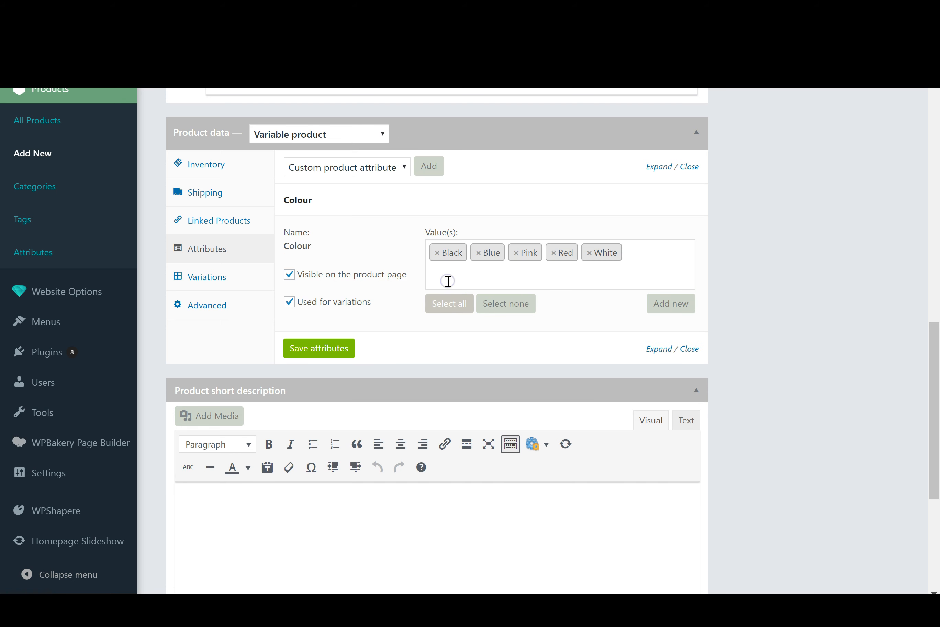
click(478, 252)
click(508, 273)
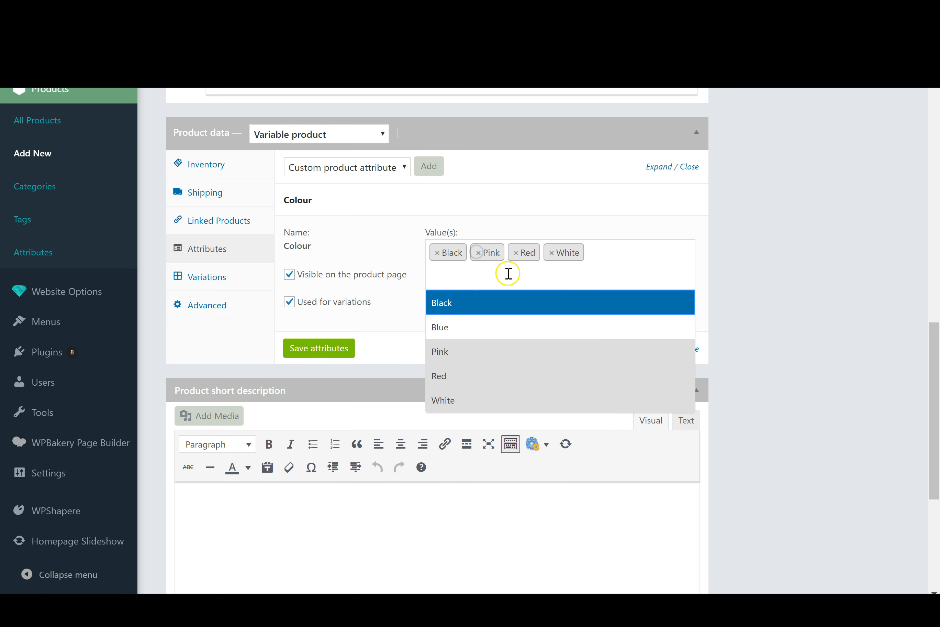
click(551, 252)
click(409, 266)
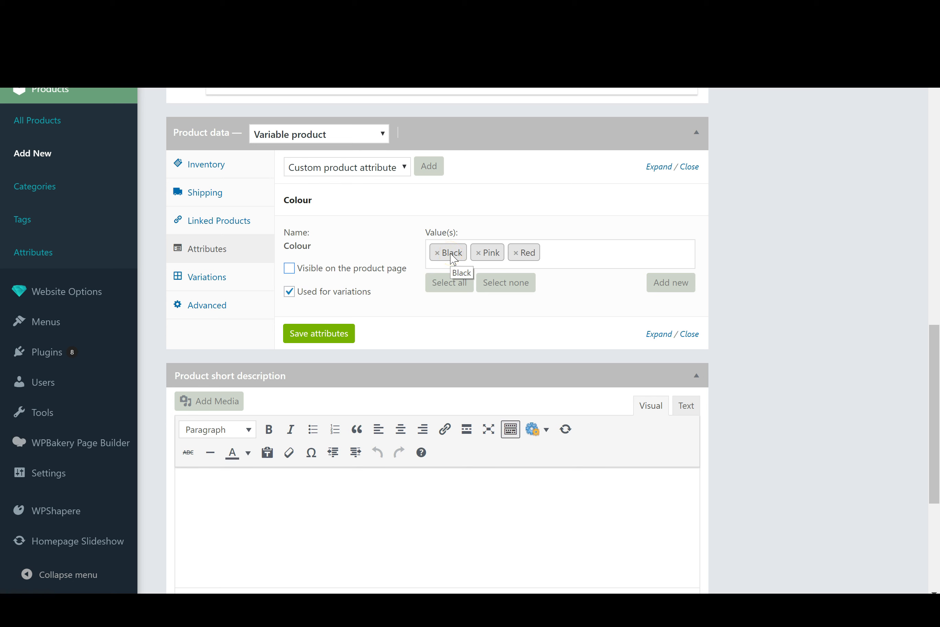
click(666, 283)
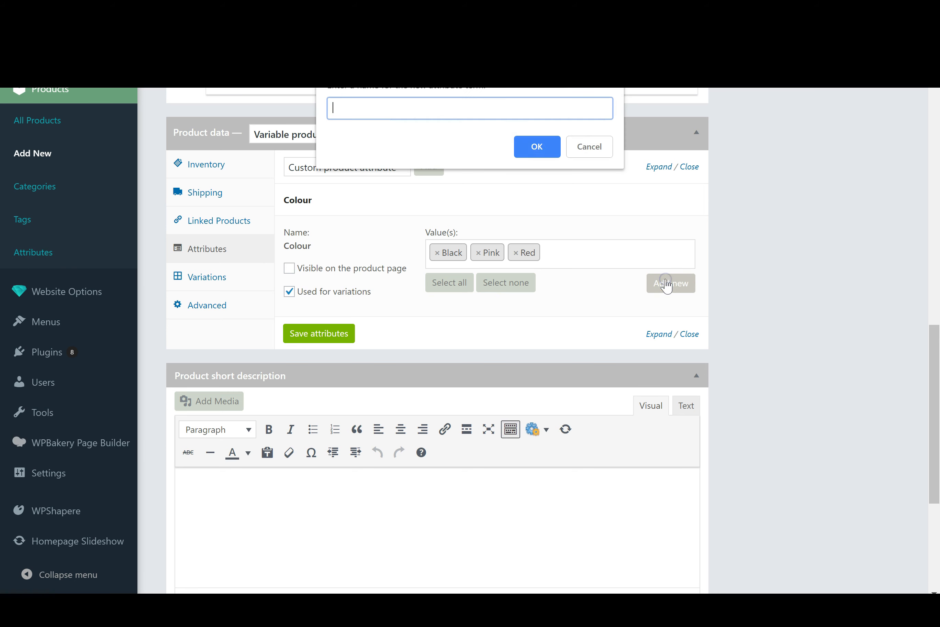
click(601, 148)
click(656, 282)
click(585, 146)
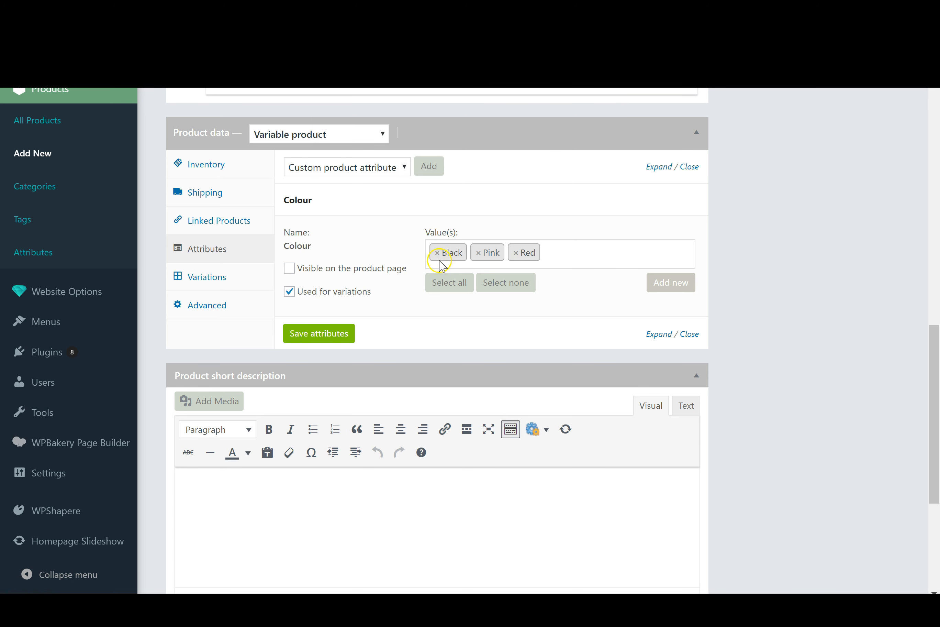
Save the product's Colour attribute and create variations from all attributes, accepting the confirmation.
click(319, 332)
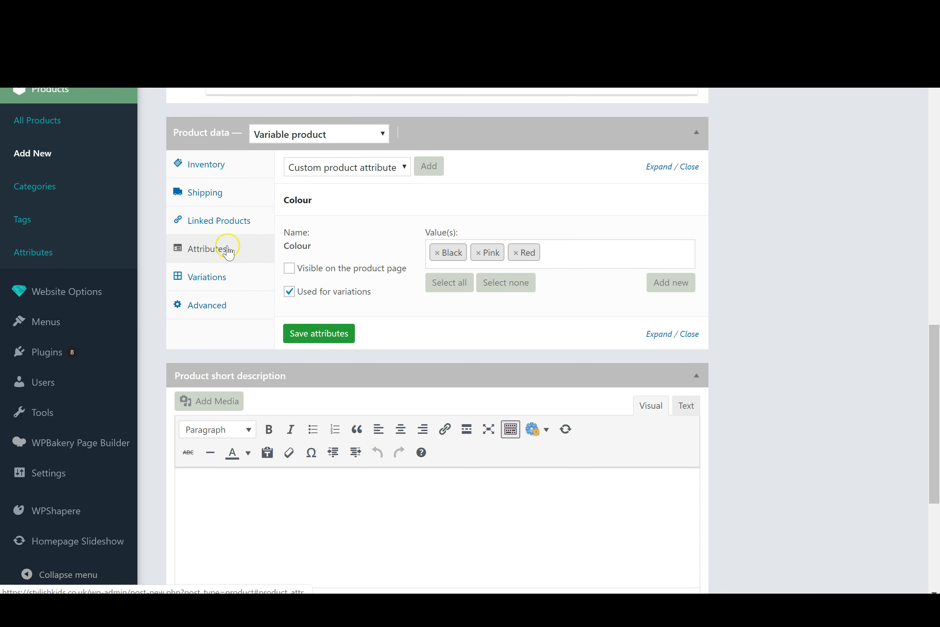
click(220, 278)
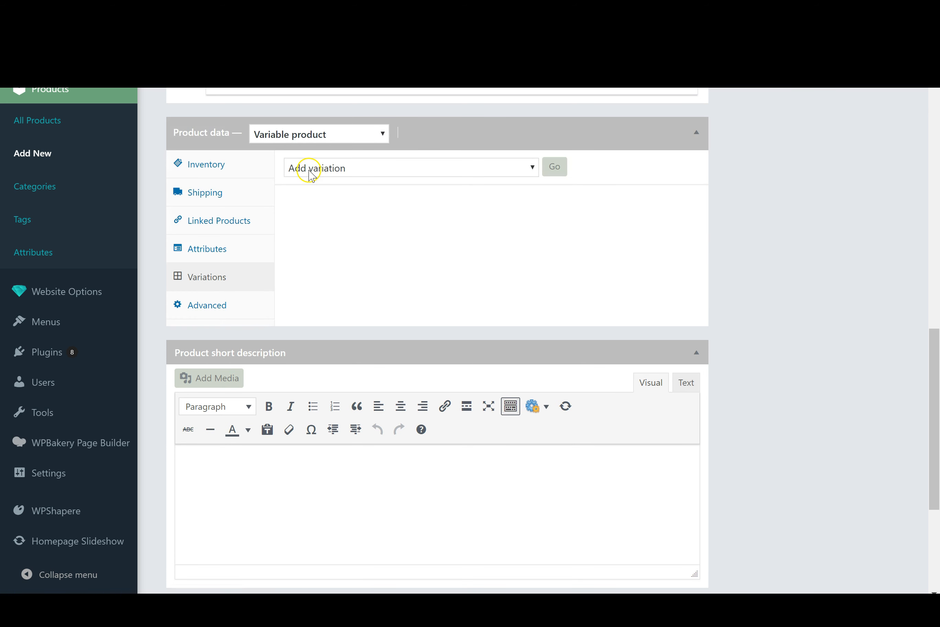
click(339, 170)
click(339, 170)
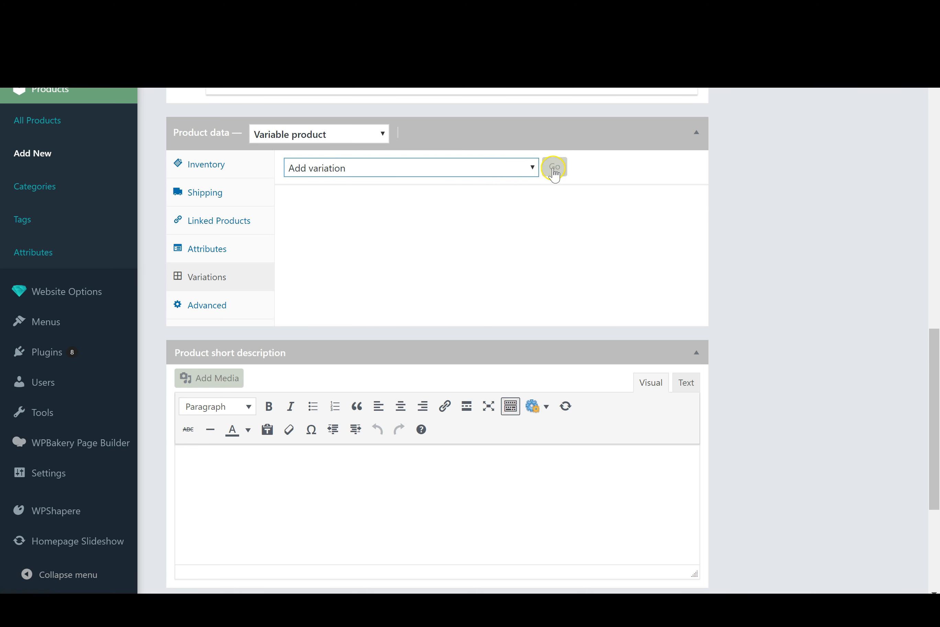
click(421, 169)
click(420, 168)
click(420, 169)
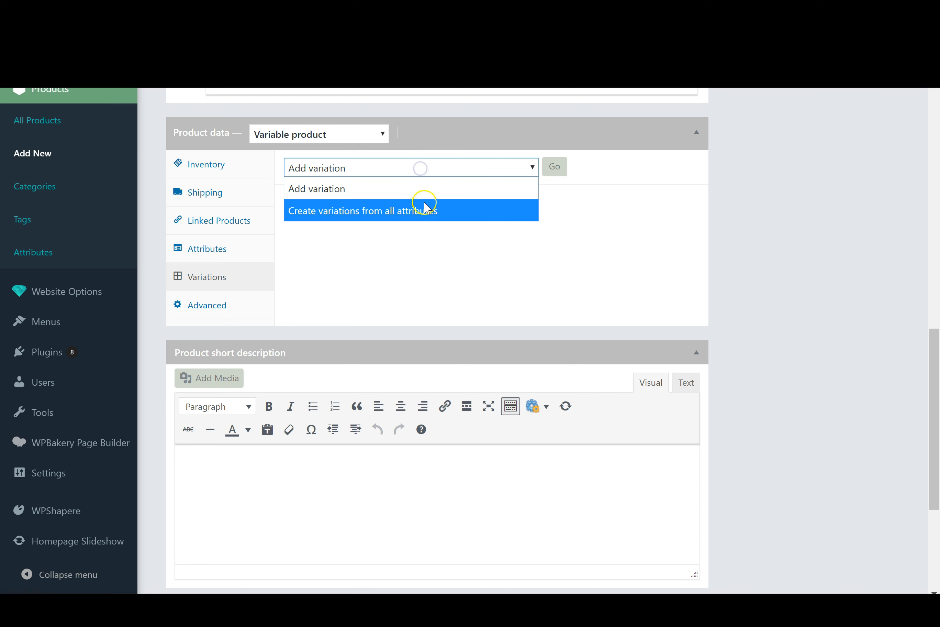
click(368, 215)
click(555, 167)
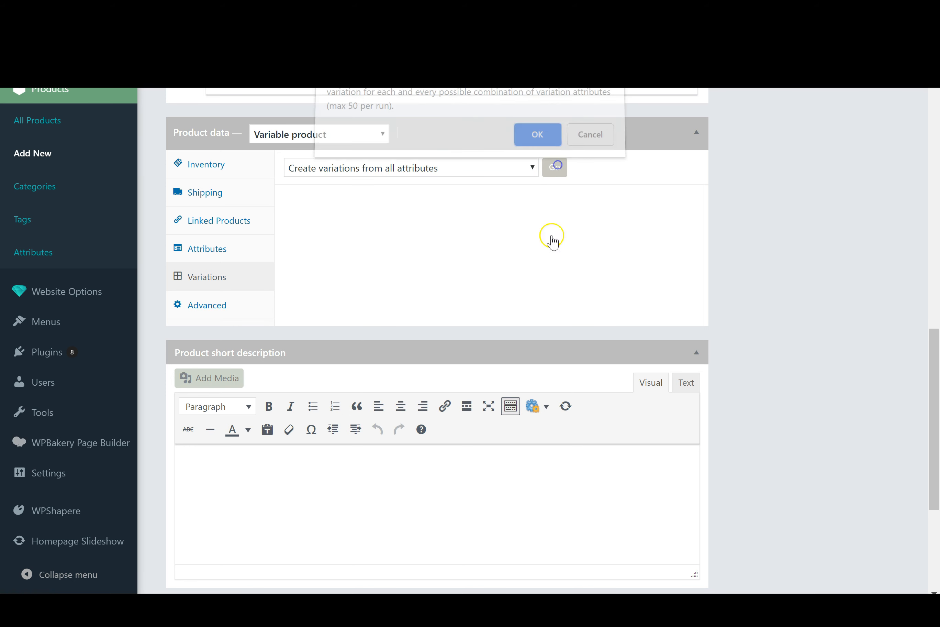
click(527, 144)
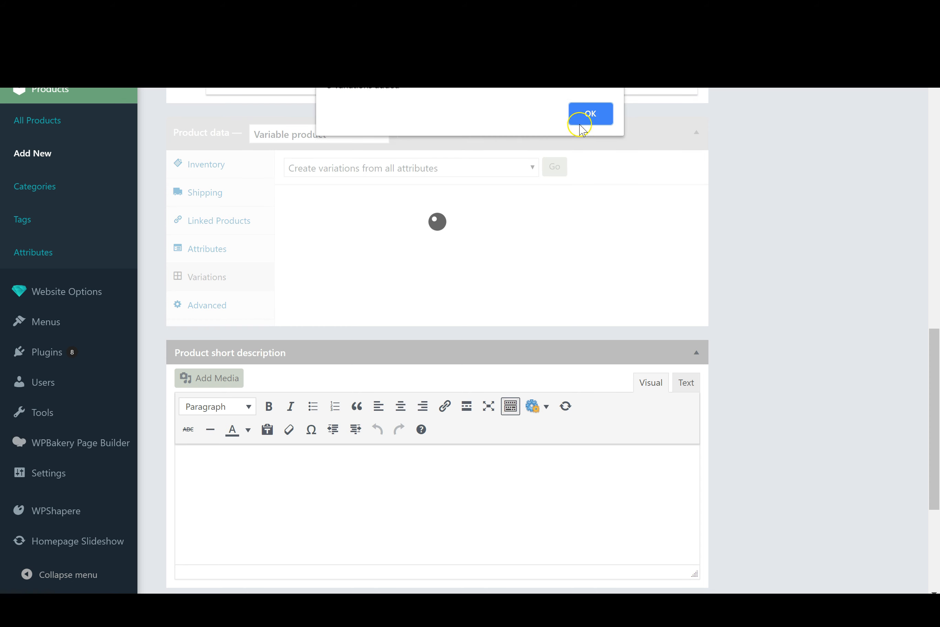
click(591, 117)
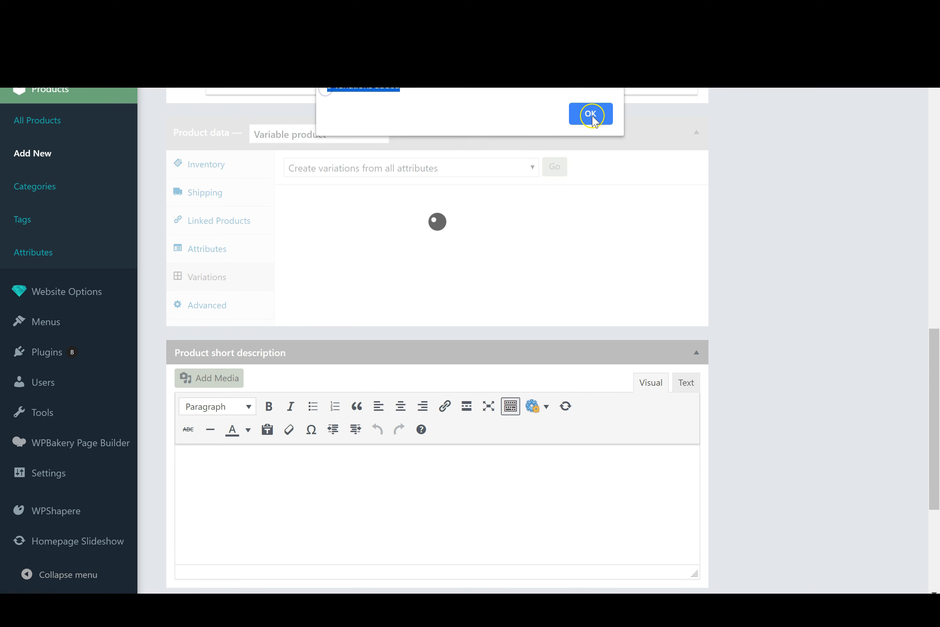
click(592, 117)
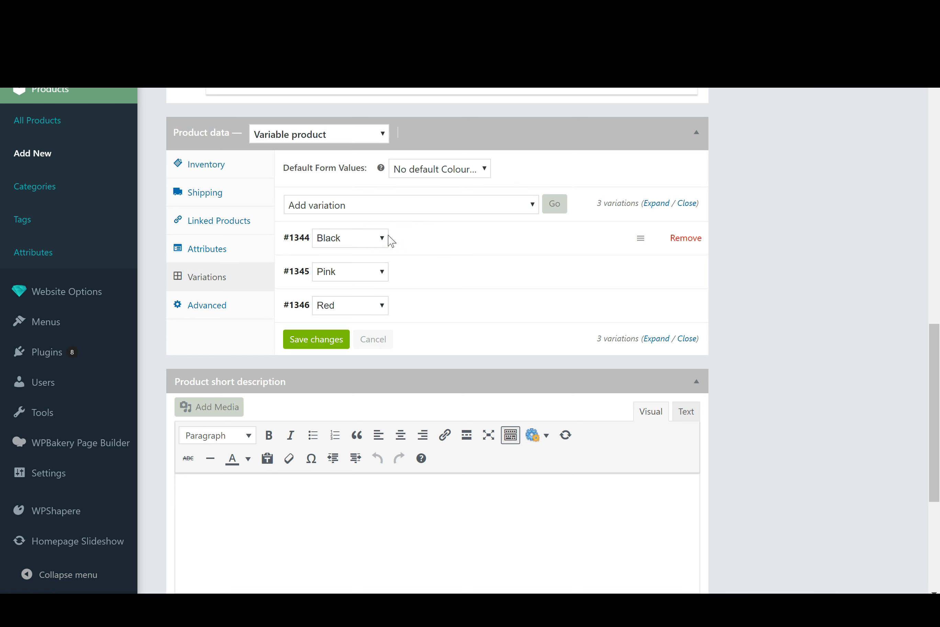
Set the Black variation's image to the media library photo of the tiger T-shirt with beige shorts.
click(636, 242)
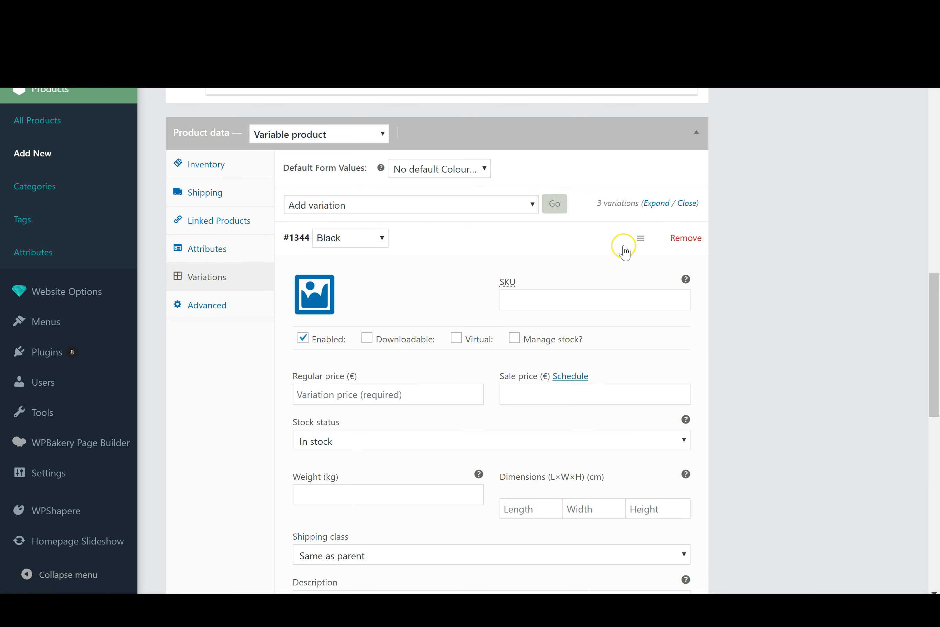
scroll(930, 320, down, 3)
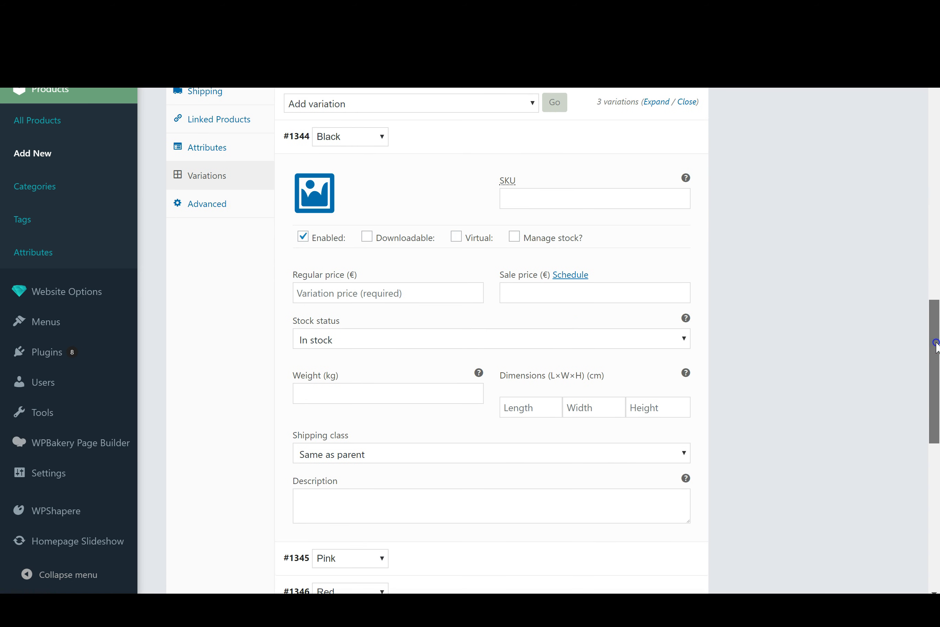
click(319, 193)
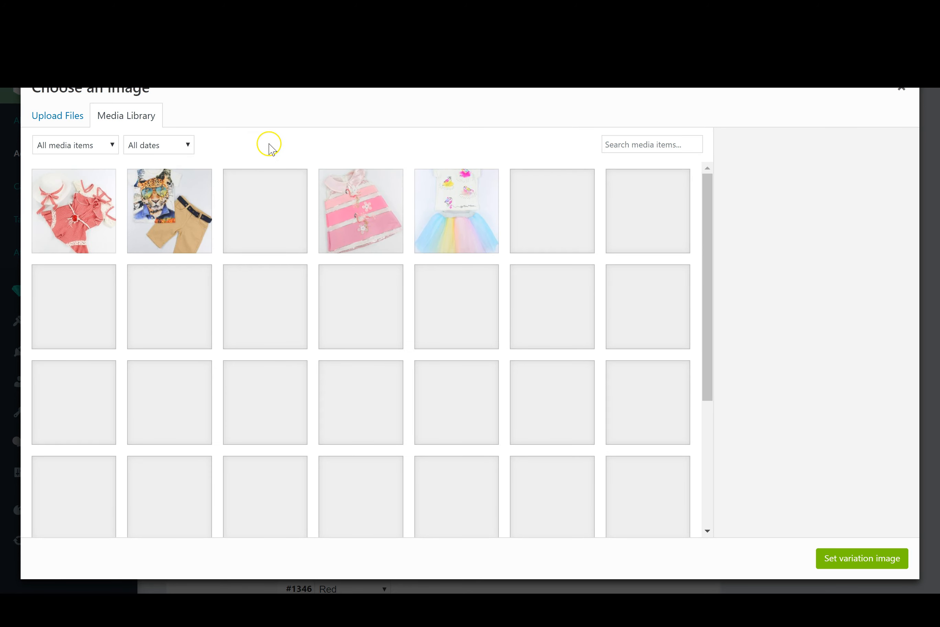
click(168, 211)
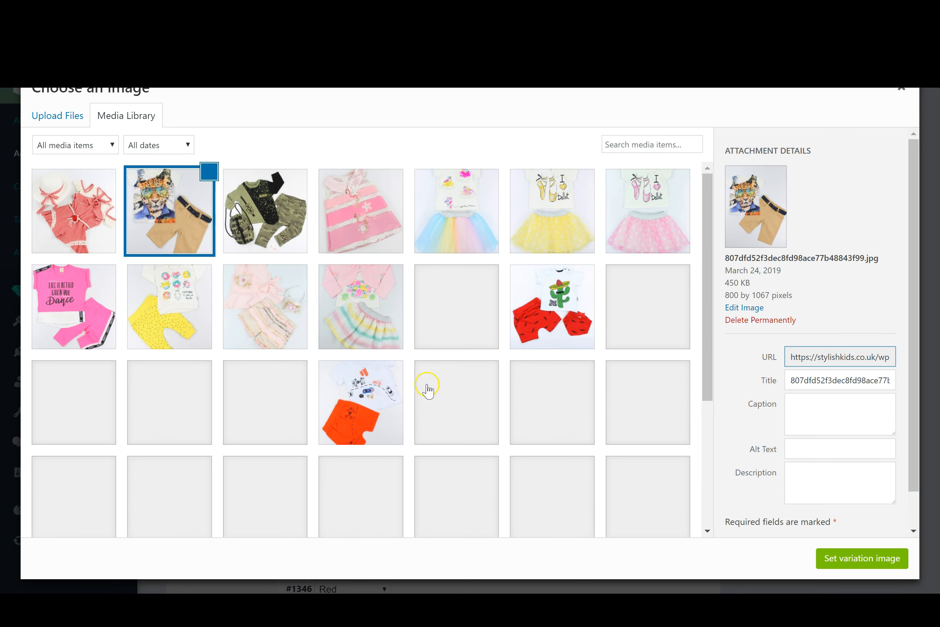
click(862, 560)
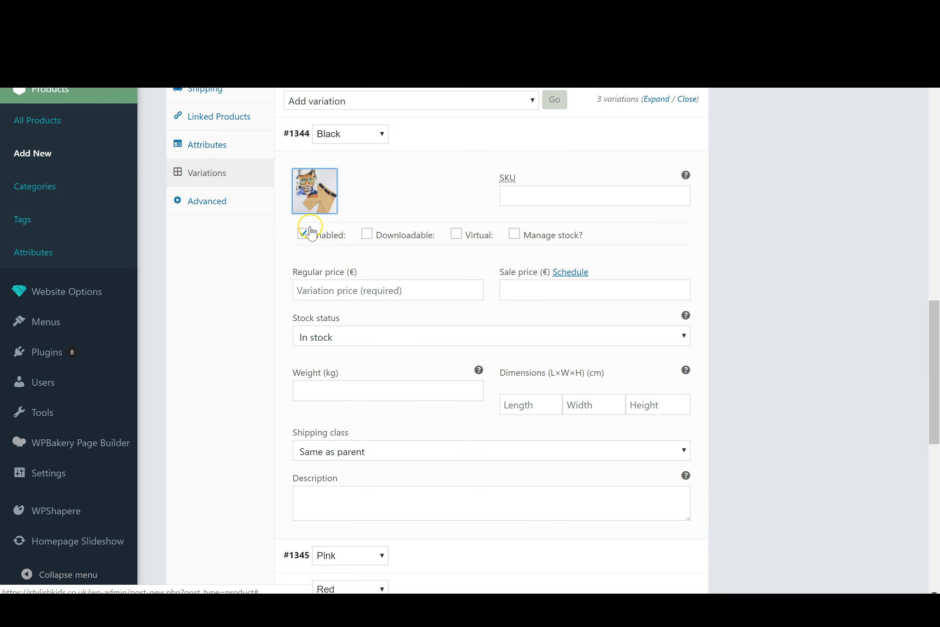
Enable stock management for the Black variation, with regular price 45, sale price 25 and stock quantity 5.
click(515, 236)
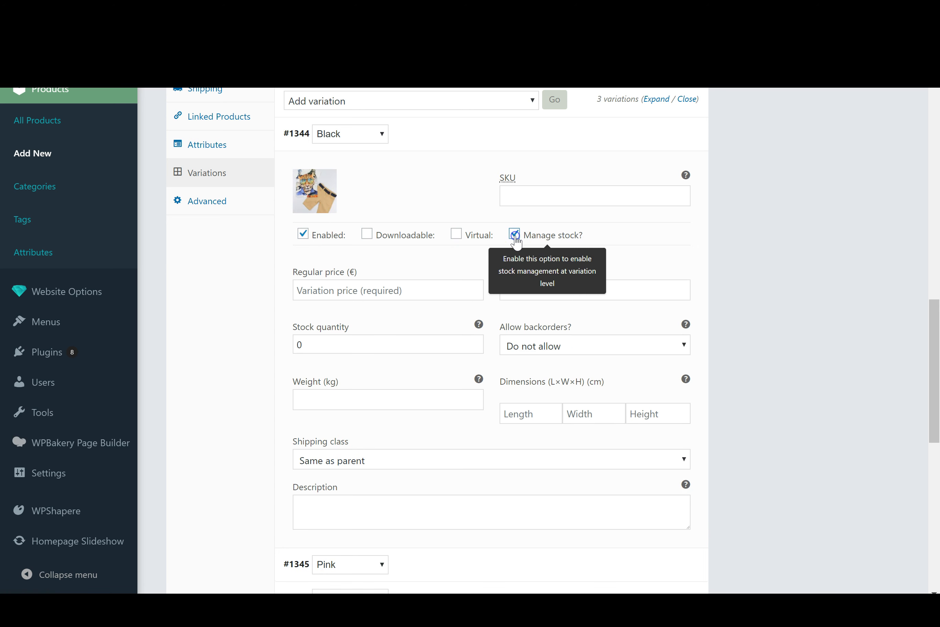
click(395, 295)
text(45)
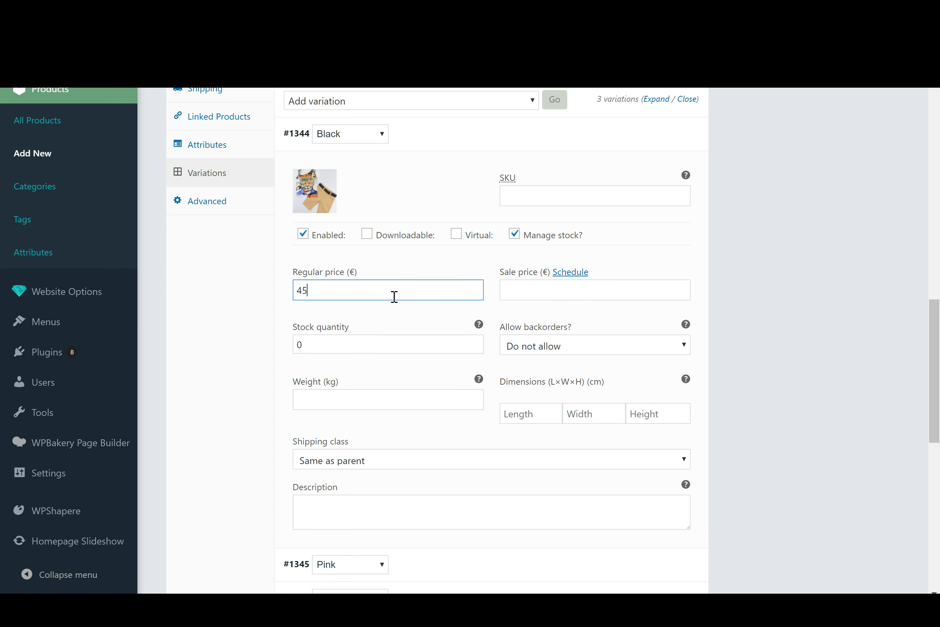
click(541, 289)
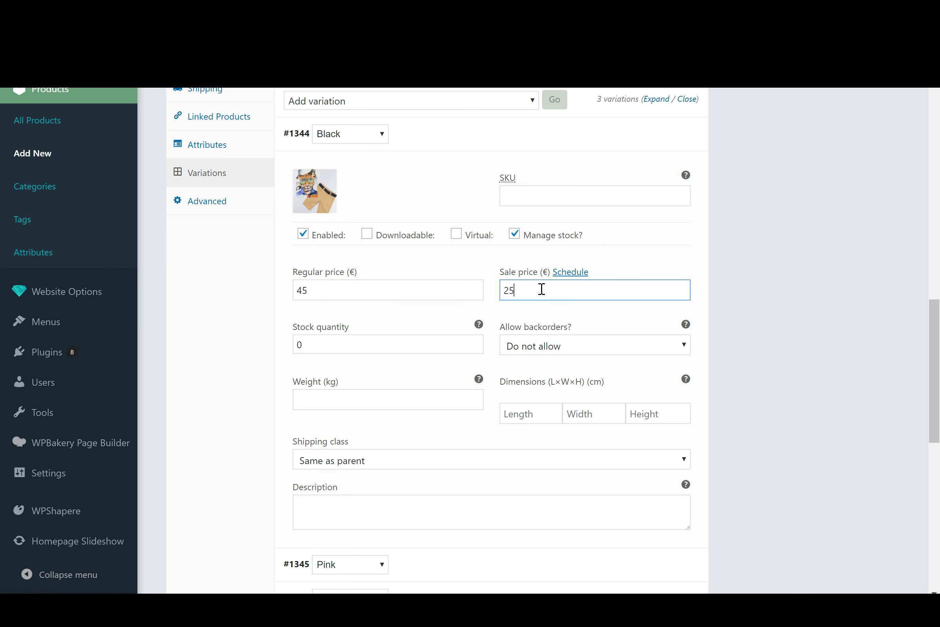
double_click(363, 343)
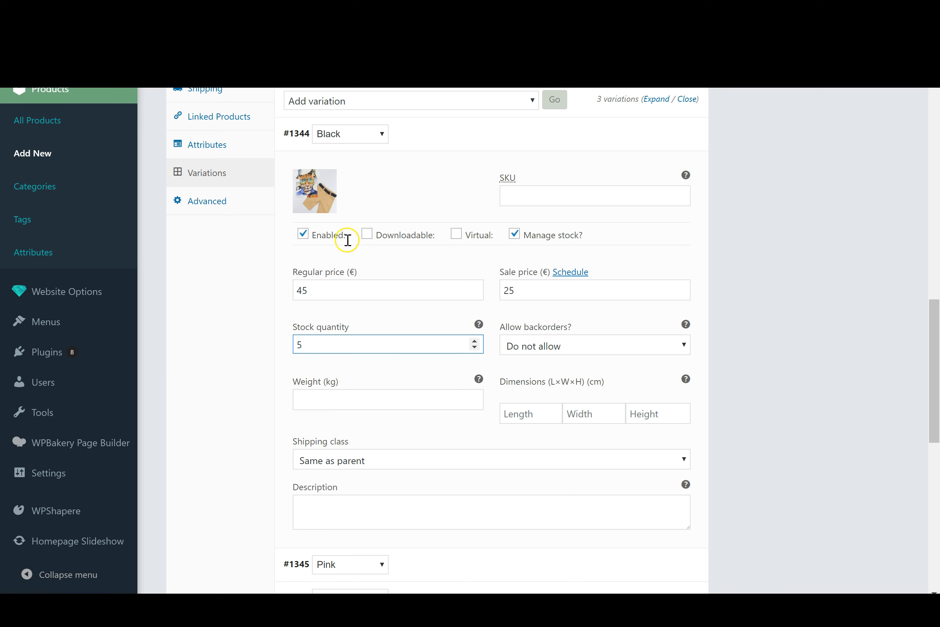
click(640, 134)
click(602, 162)
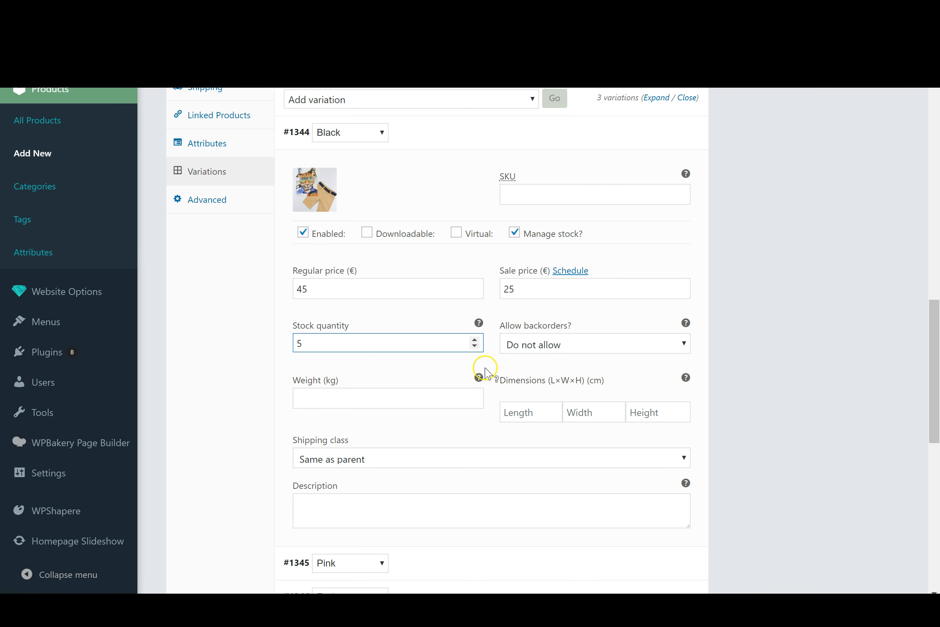
Give the Pink variation the photo of the pink top with pastel striped skirt and set its regular price to 56.
scroll(634, 376, down, 5)
click(457, 285)
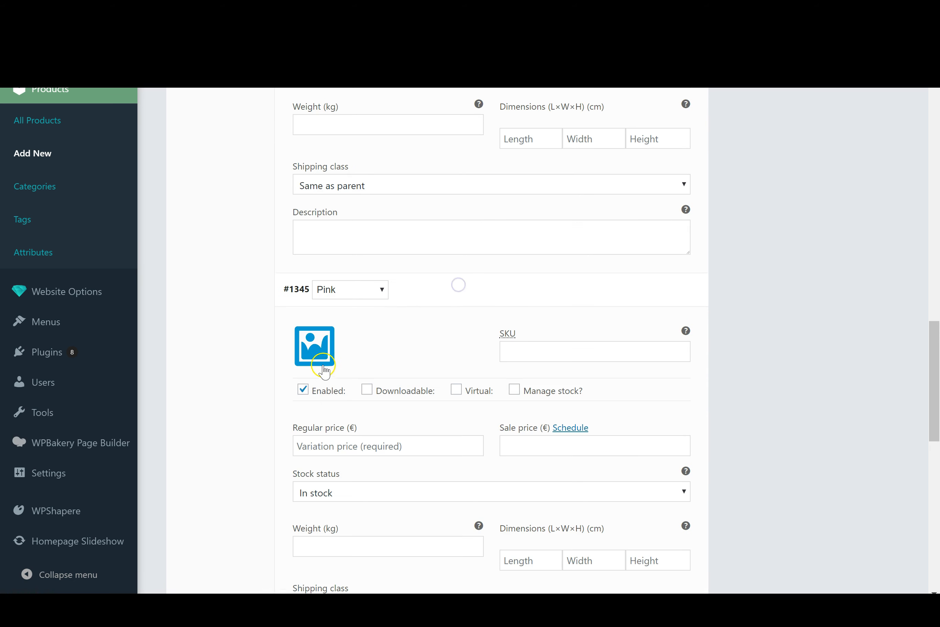
click(314, 347)
click(386, 310)
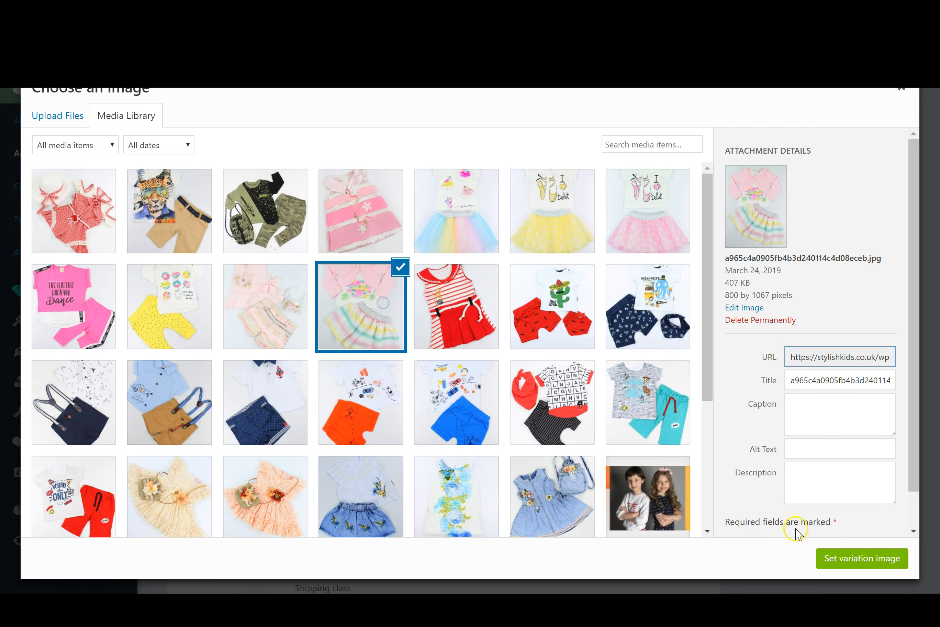
click(868, 560)
click(528, 354)
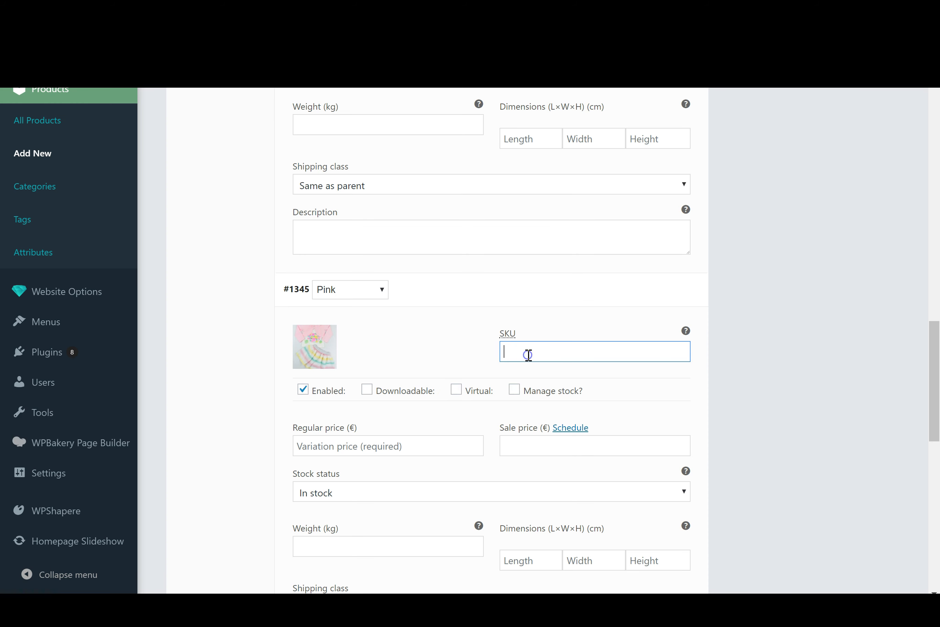
scroll(527, 285, down, 2)
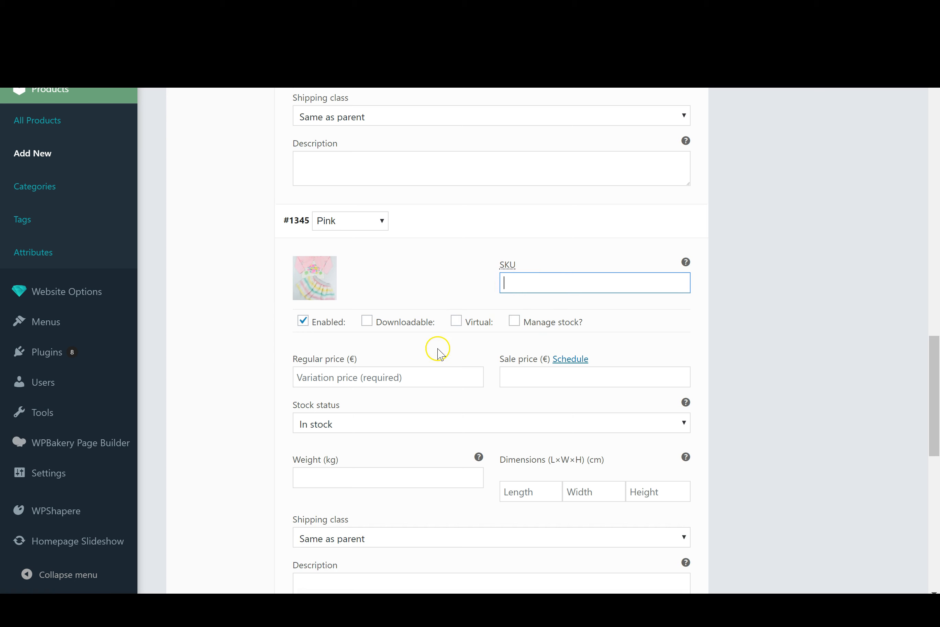
click(409, 378)
text(56)
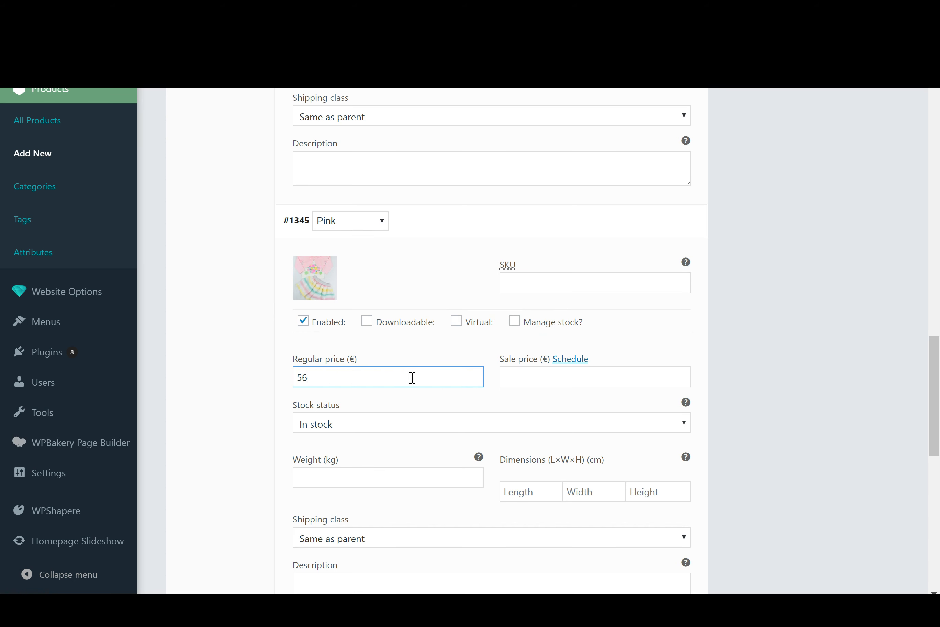
Set the Red variation's image to the media library photo of the red and white striped dress.
drag(933, 430, 925, 505)
click(399, 283)
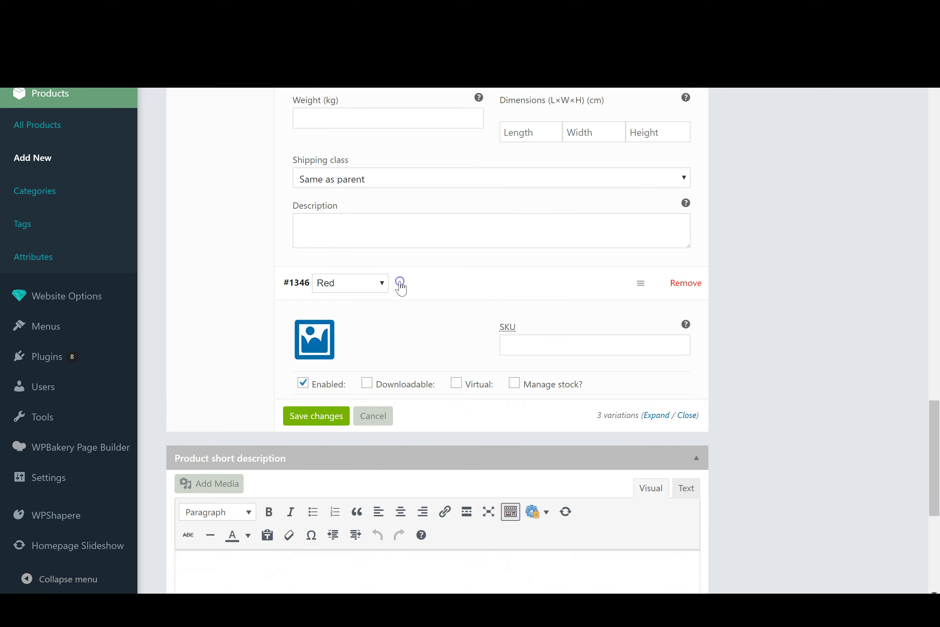
click(316, 347)
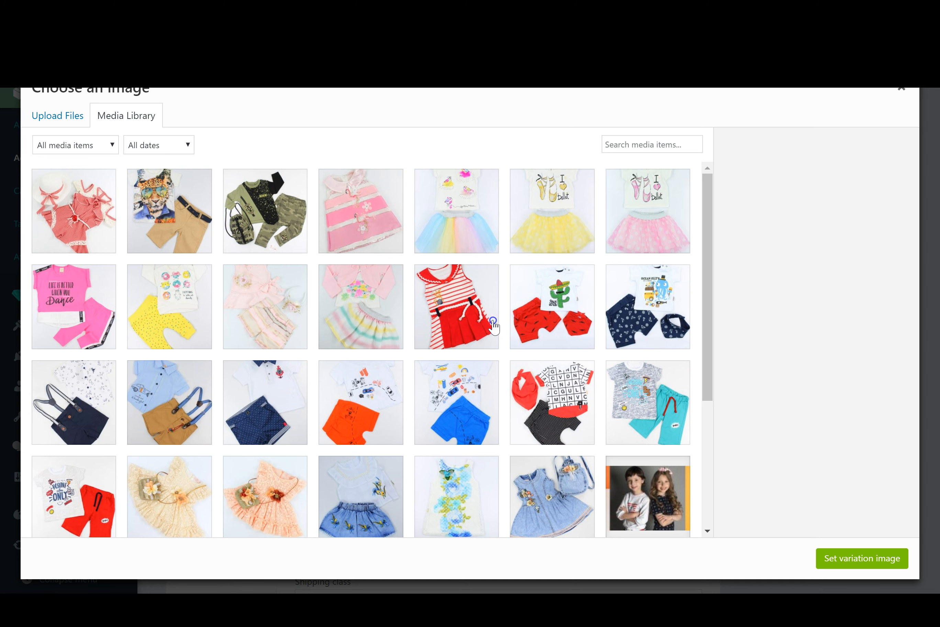
click(494, 326)
click(836, 561)
Set the Red variation's regular price to 78 and its stock status to Out of stock.
click(382, 439)
text(78)
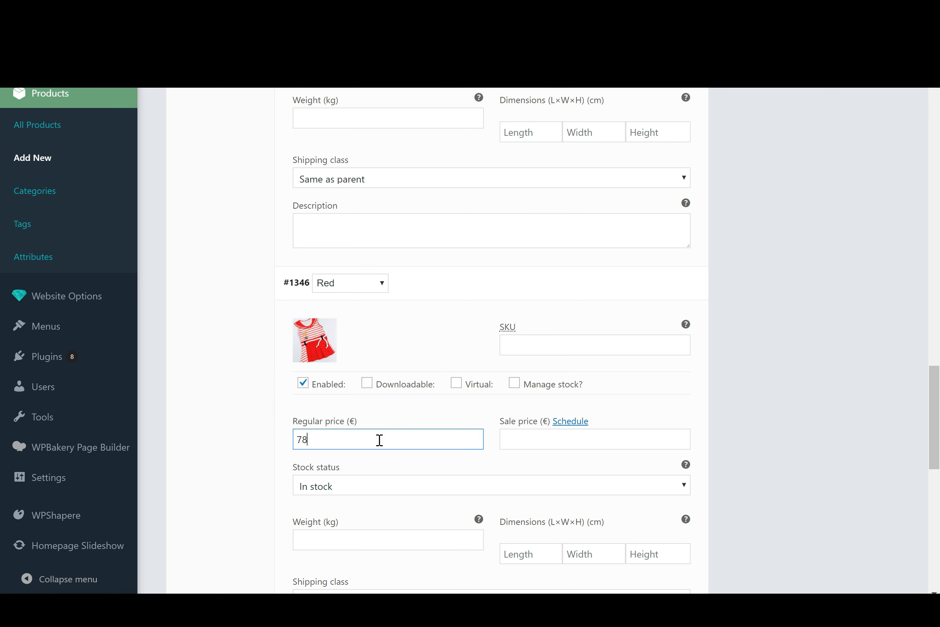
click(413, 487)
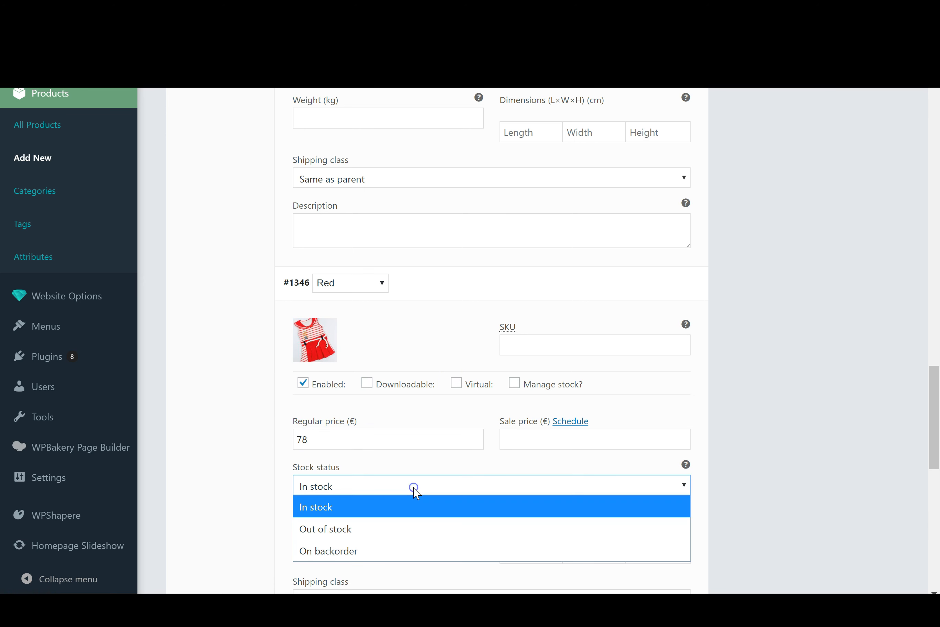
click(411, 528)
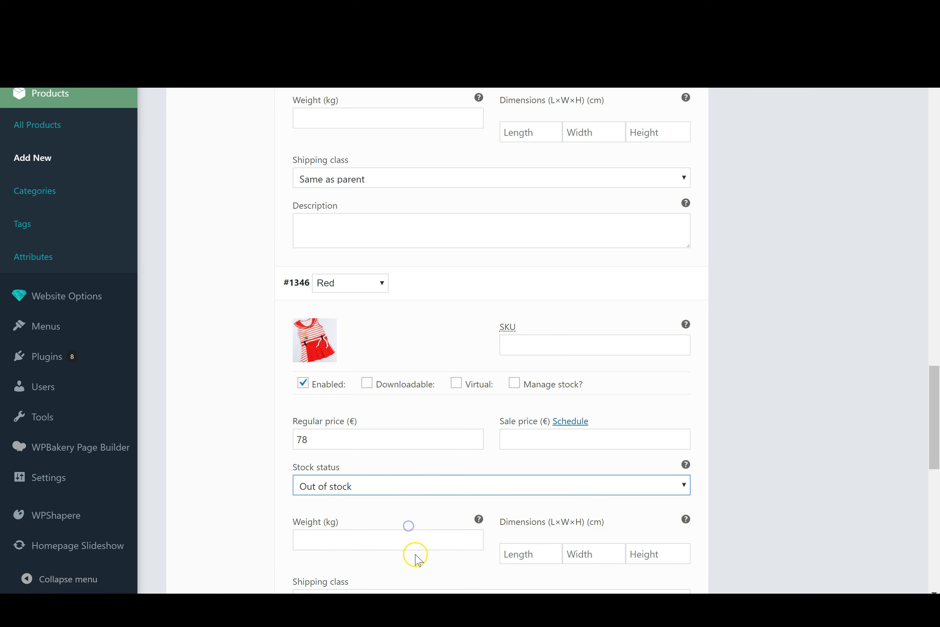
Collapse all the product variations and save the variation changes.
drag(931, 415, 937, 208)
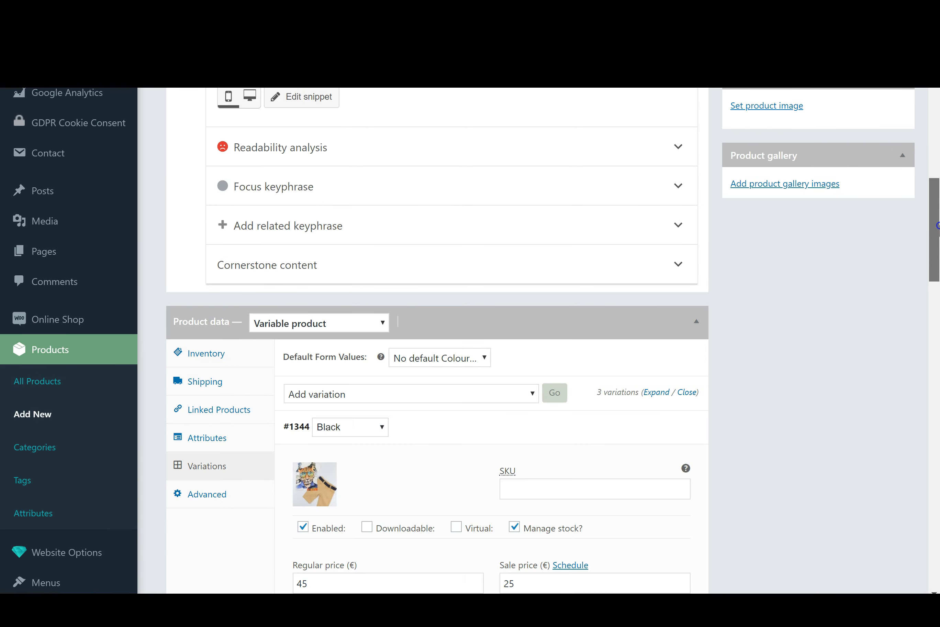
click(683, 392)
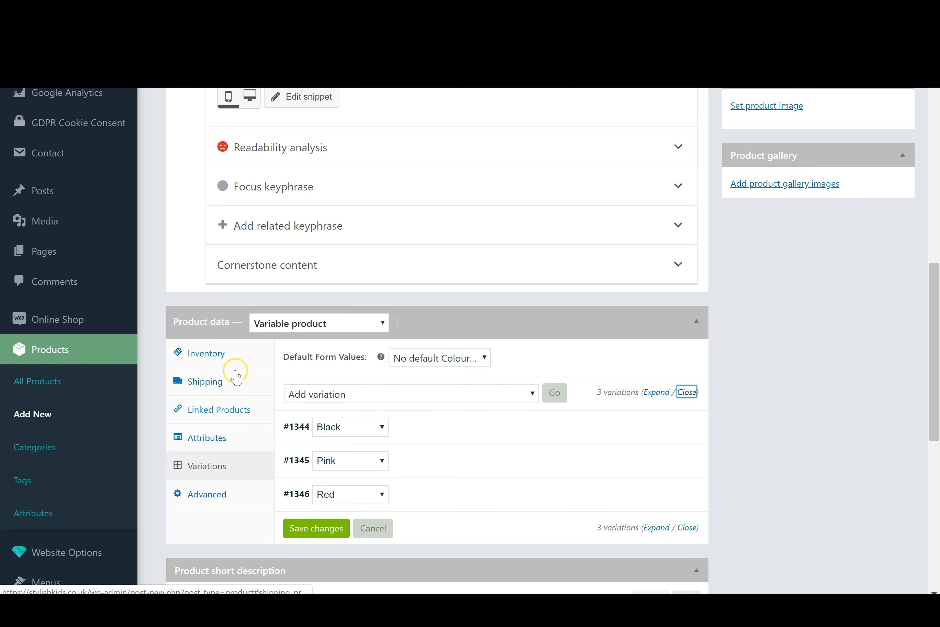
click(314, 529)
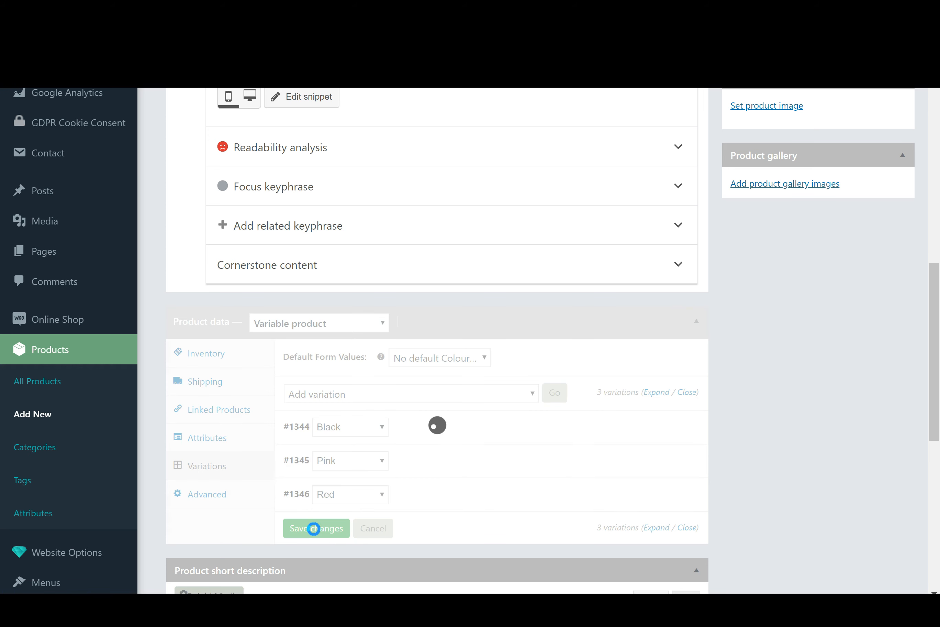
Add the Size attribute to the product's attributes.
click(934, 247)
drag(935, 247, 934, 455)
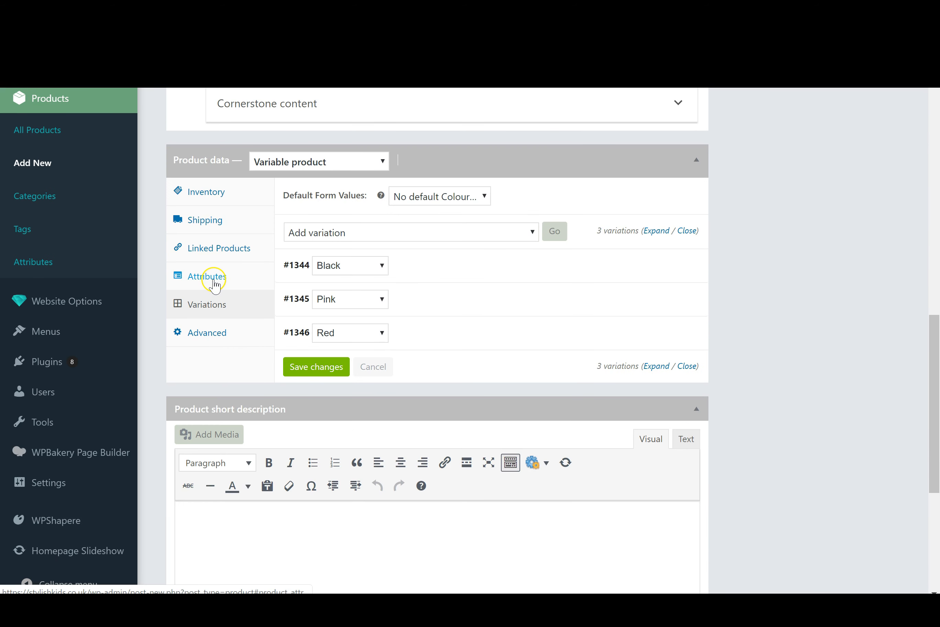
click(207, 277)
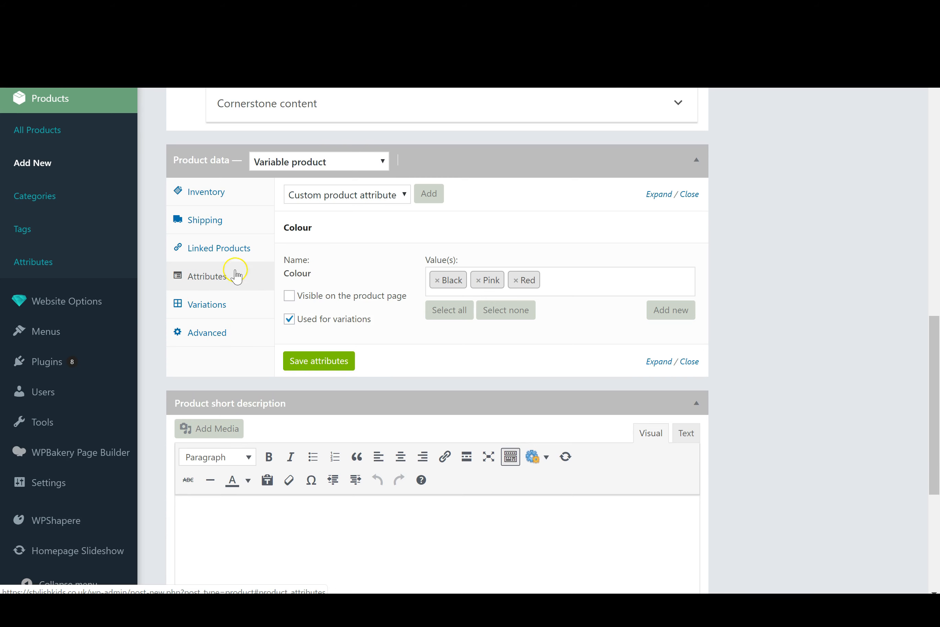
click(342, 197)
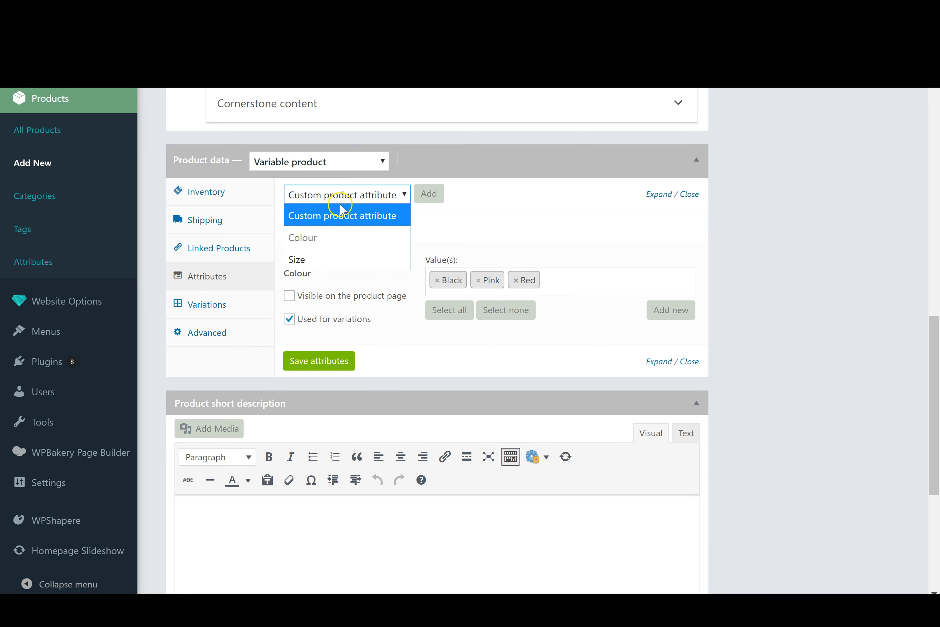
click(331, 259)
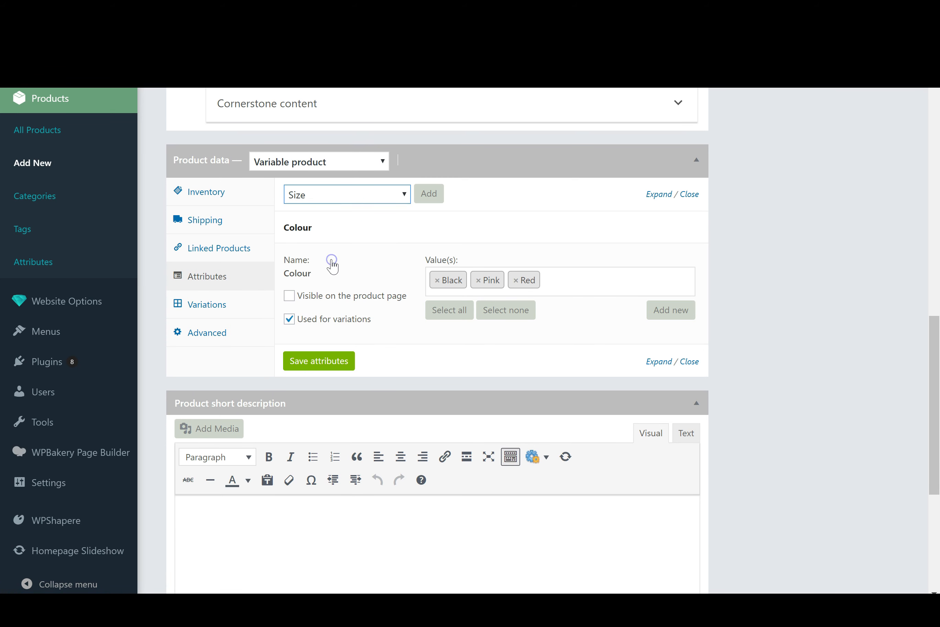
click(433, 194)
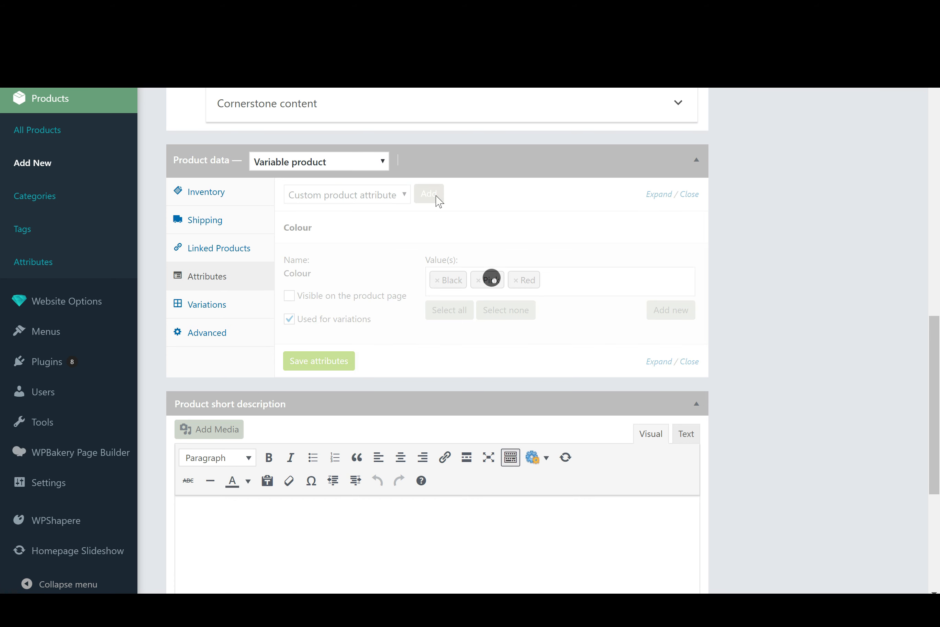
Include all Size values (Large, Medium and Small), enable Size for variations, and save the attributes.
click(445, 443)
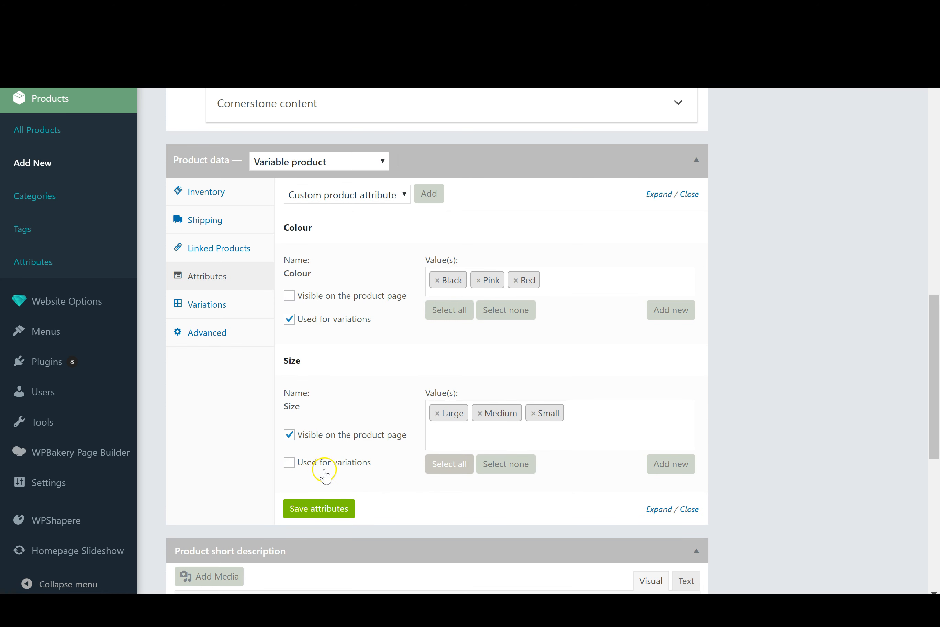
click(289, 463)
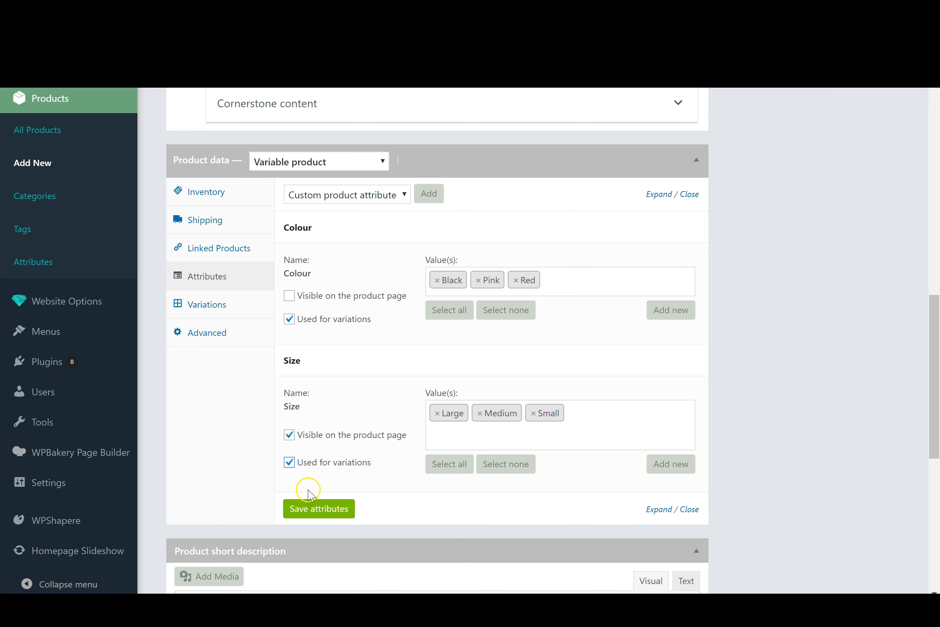
click(310, 507)
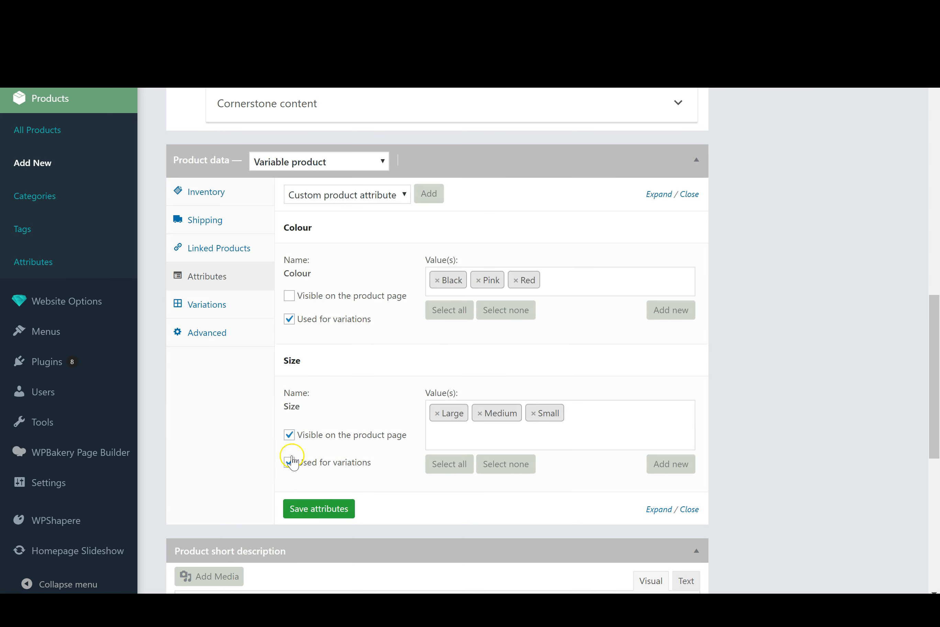
Return to the product's variations and check the size choices offered for the Black, Pink and Red variations.
click(233, 321)
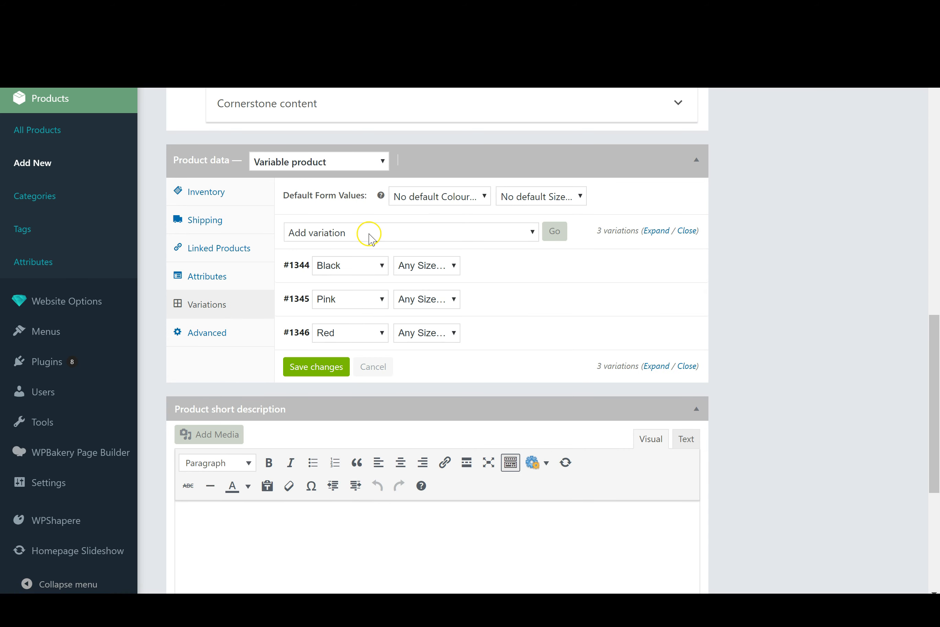
click(411, 270)
click(412, 291)
click(413, 301)
click(415, 306)
click(415, 333)
click(415, 341)
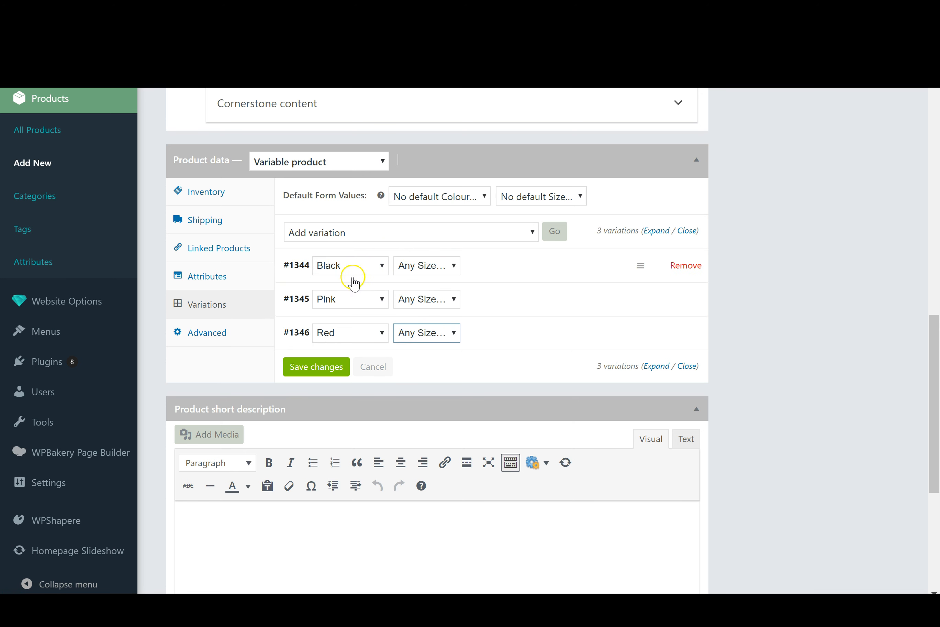
Set the size of the existing Black, Pink and Red variations to Small.
click(408, 272)
click(417, 352)
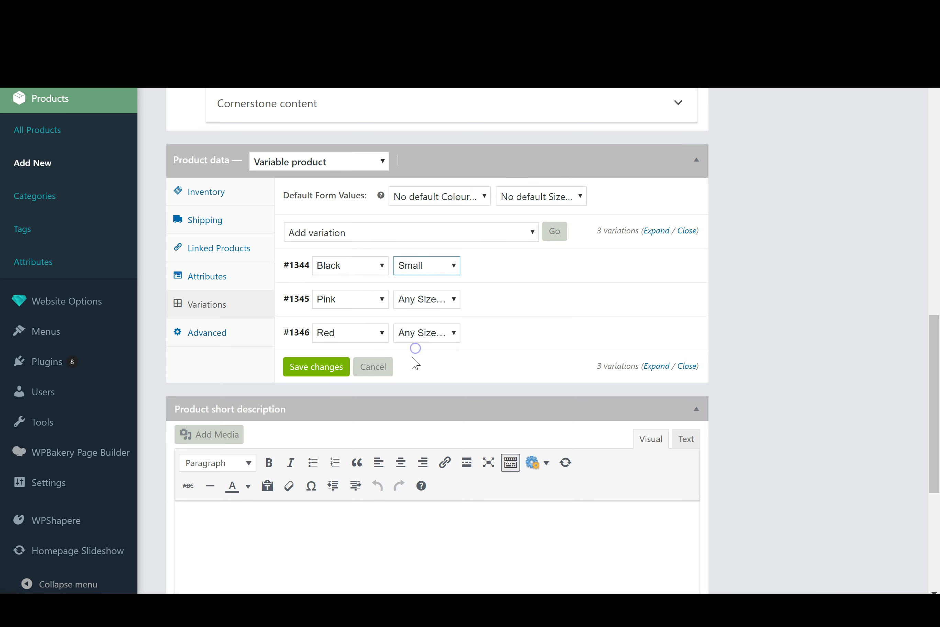
click(418, 307)
click(426, 385)
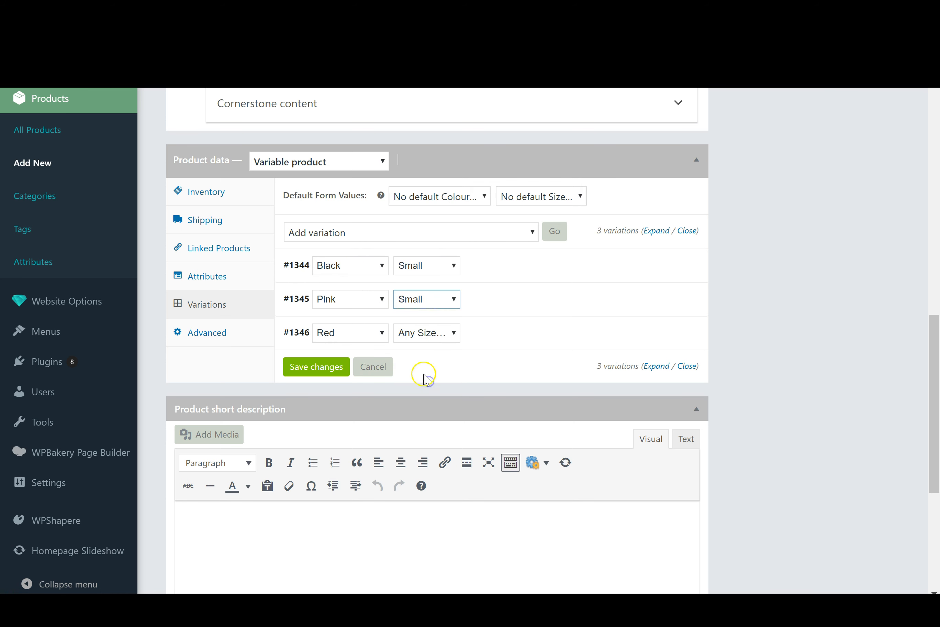
click(421, 339)
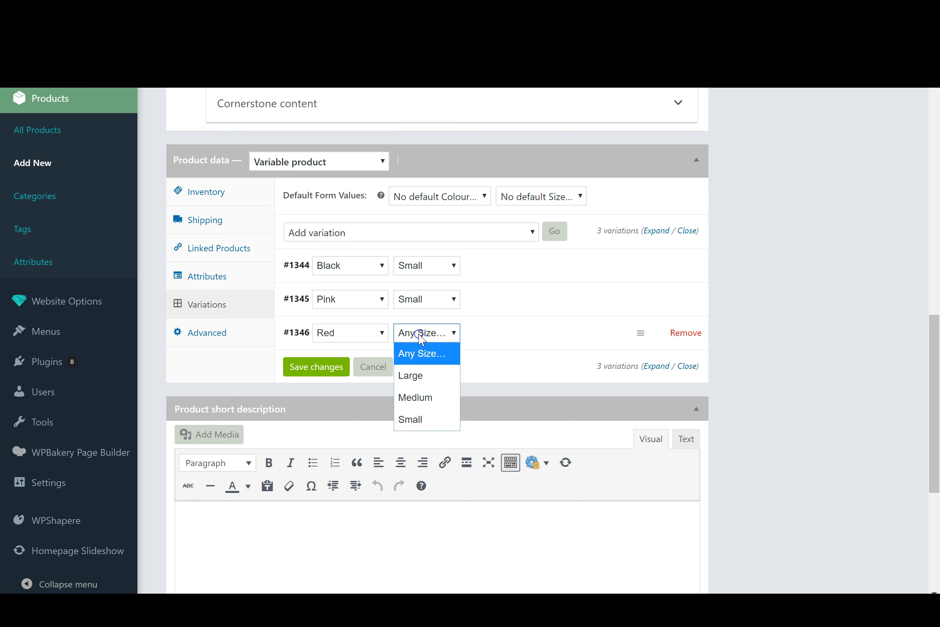
click(437, 412)
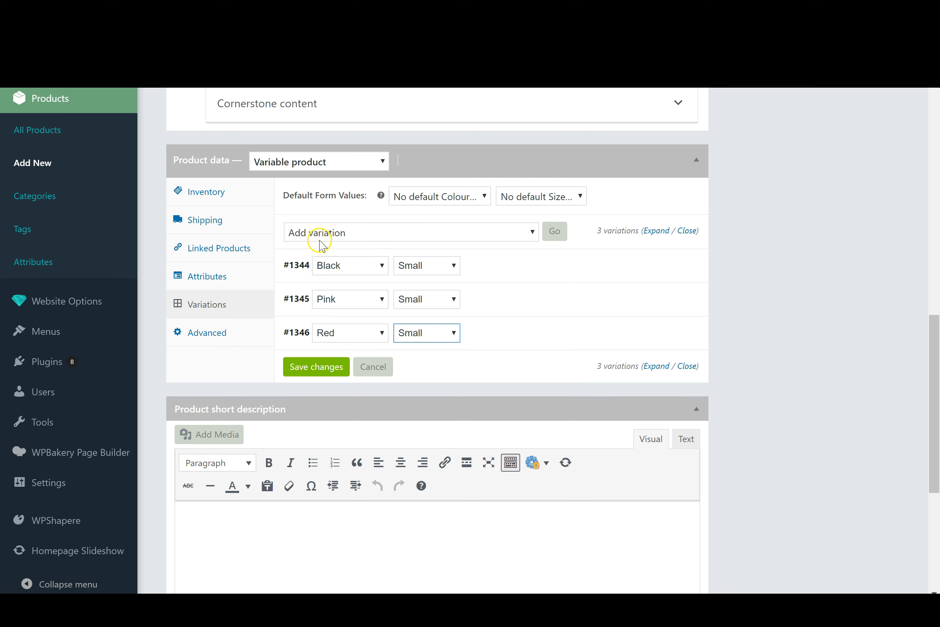
Add a new variation with colour Black and size Medium.
click(555, 233)
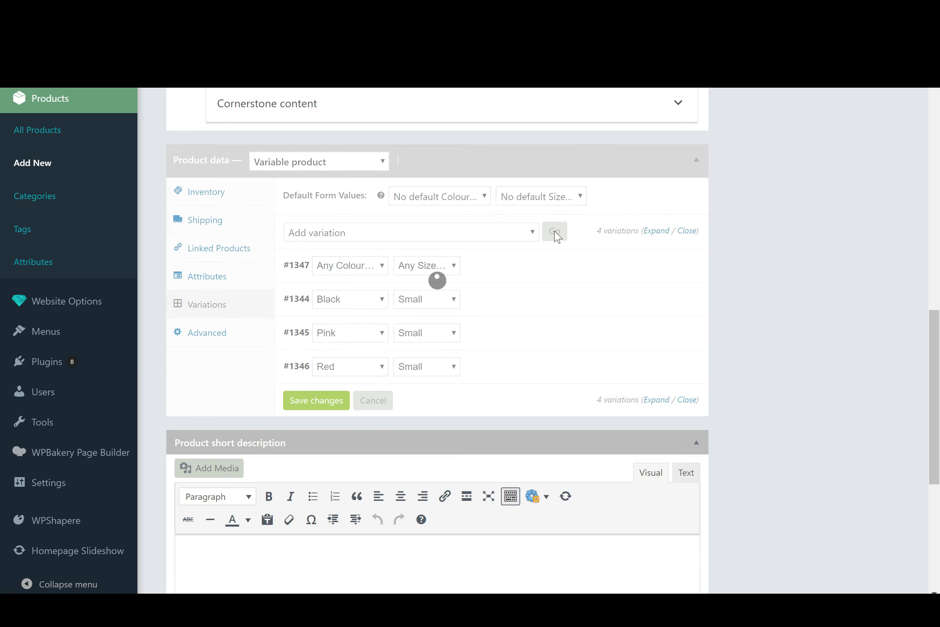
click(364, 275)
click(361, 306)
click(413, 272)
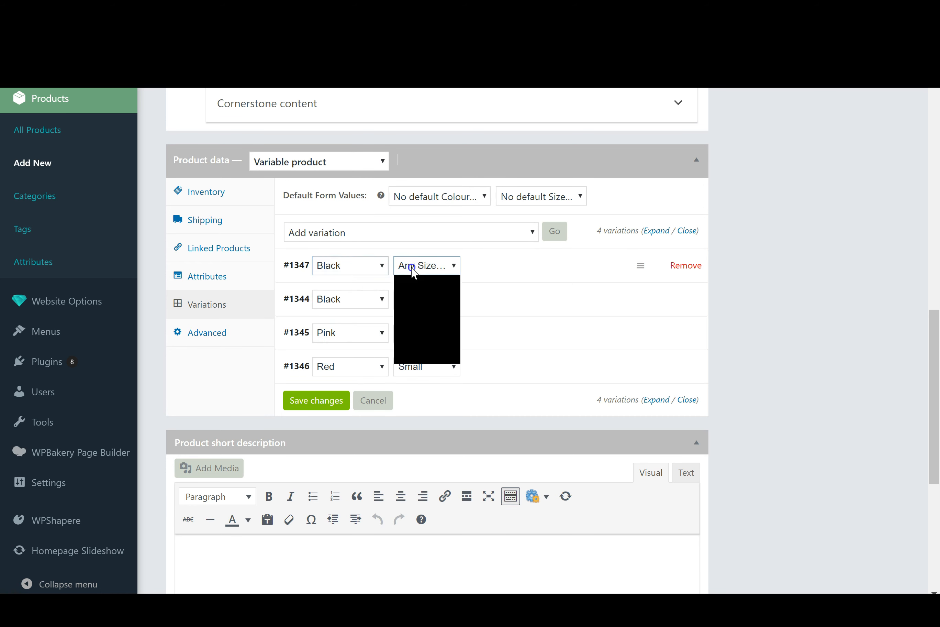
click(413, 329)
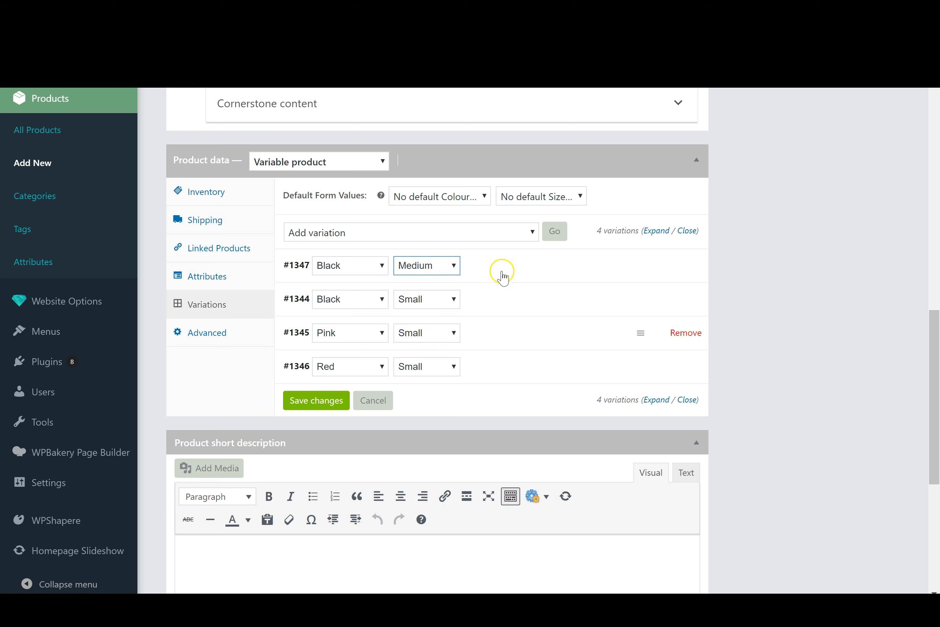
Add another variation with colour Black and size Large.
click(552, 231)
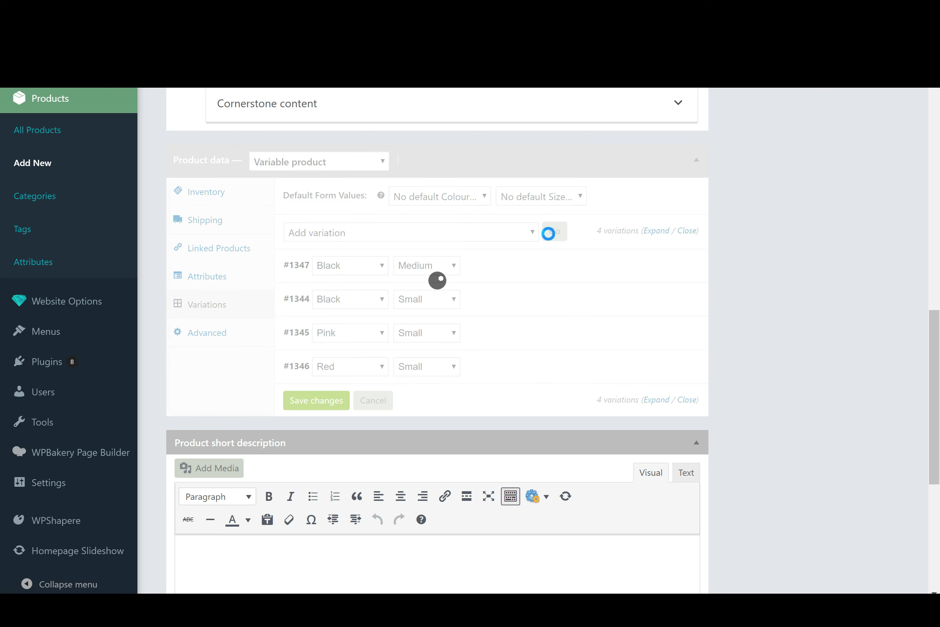
click(358, 266)
click(361, 309)
click(447, 265)
click(442, 307)
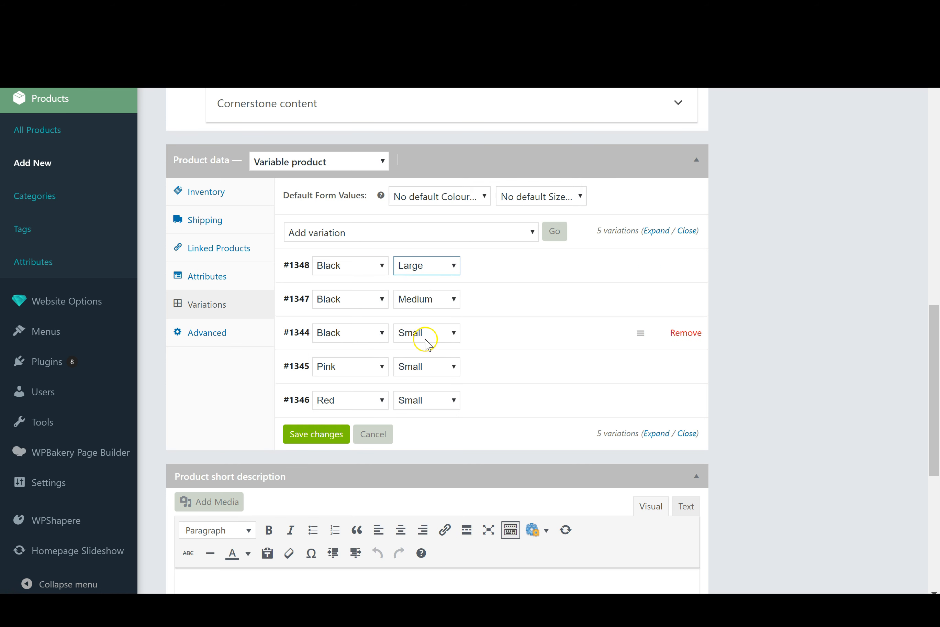
Add a new variation with colour Pink and size Medium.
click(555, 233)
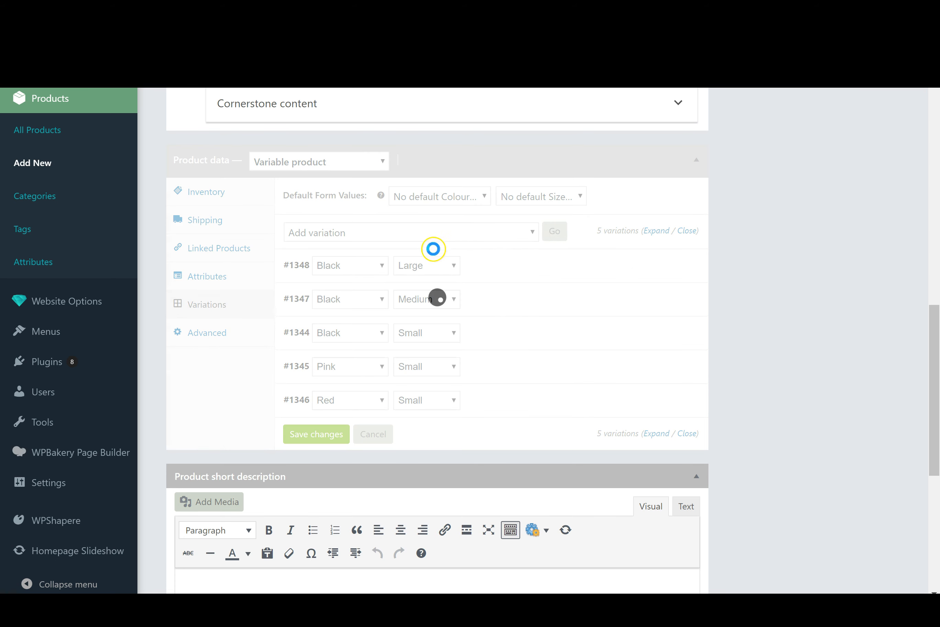
click(365, 266)
click(370, 329)
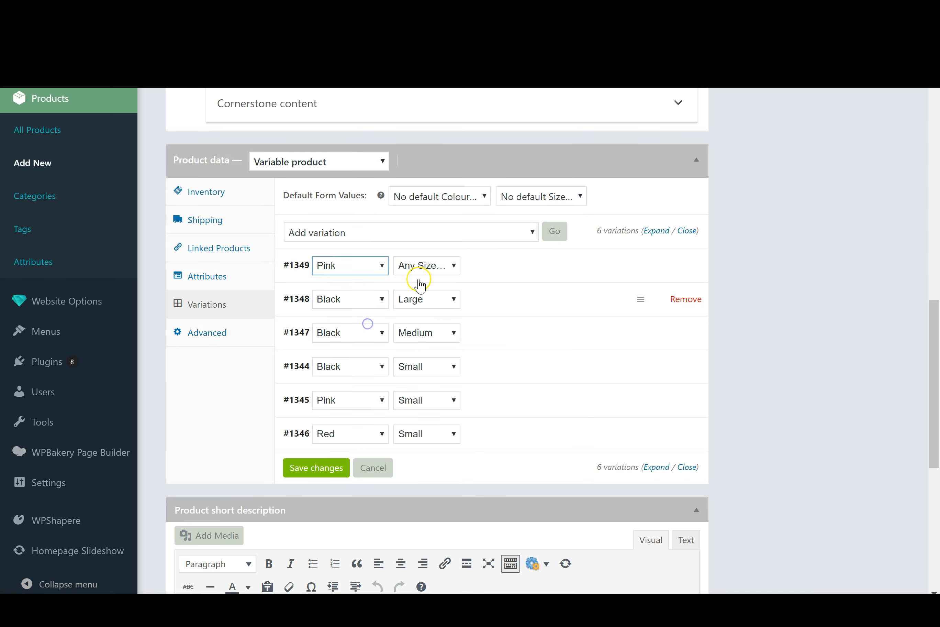
click(422, 265)
click(420, 330)
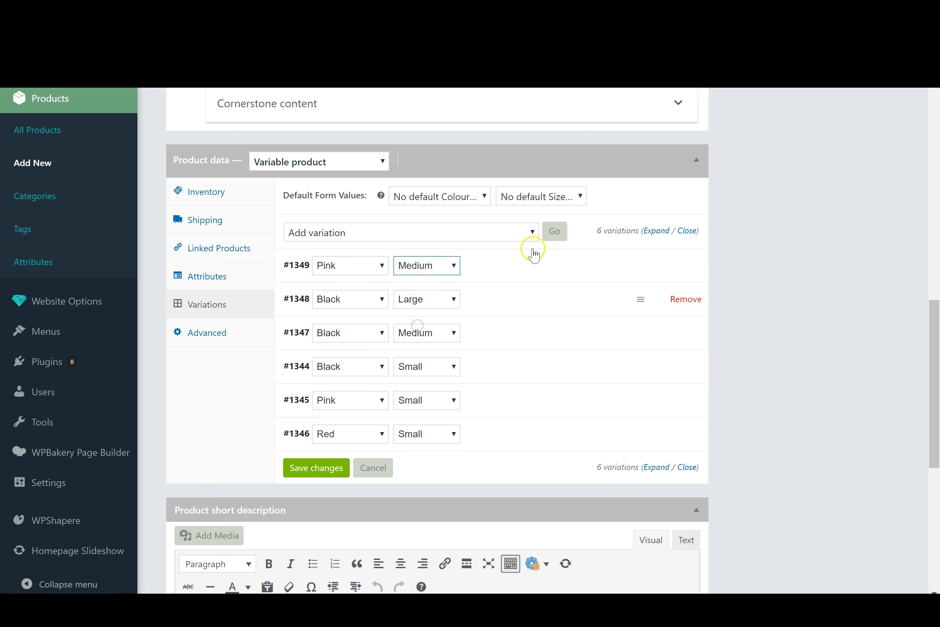
Add another variation with colour Pink and size Large.
click(555, 235)
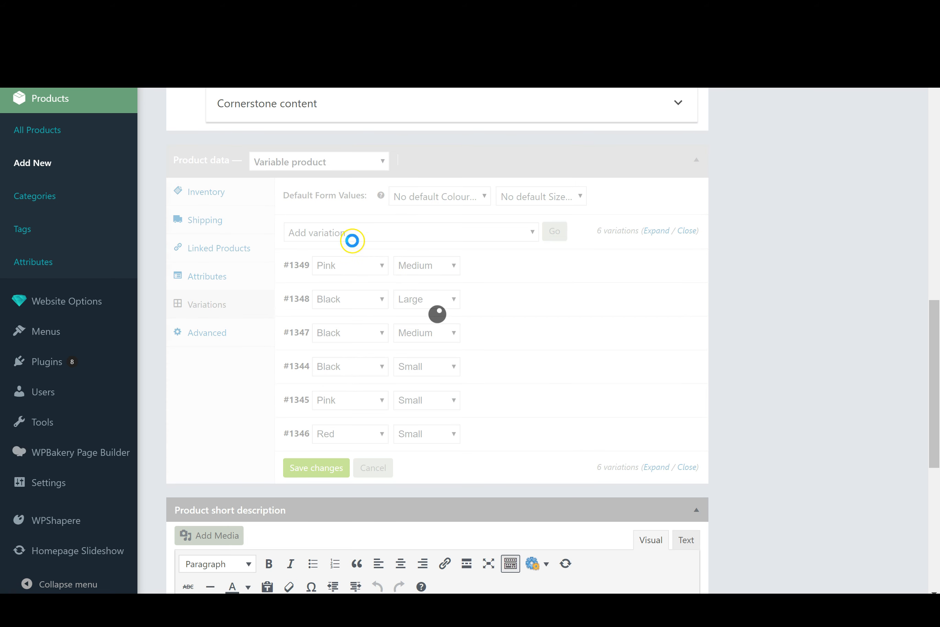
click(353, 265)
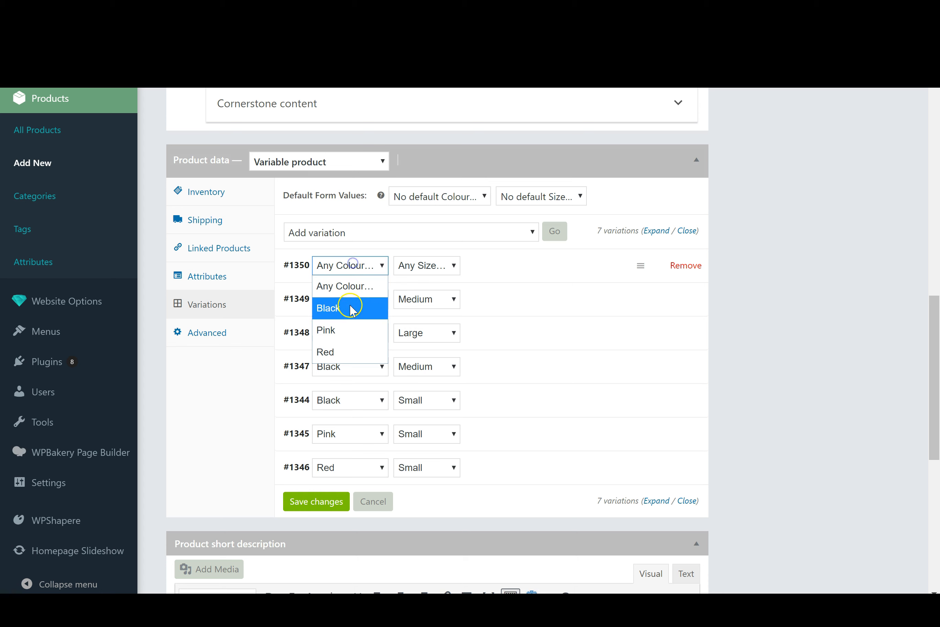
click(348, 330)
click(427, 266)
click(421, 309)
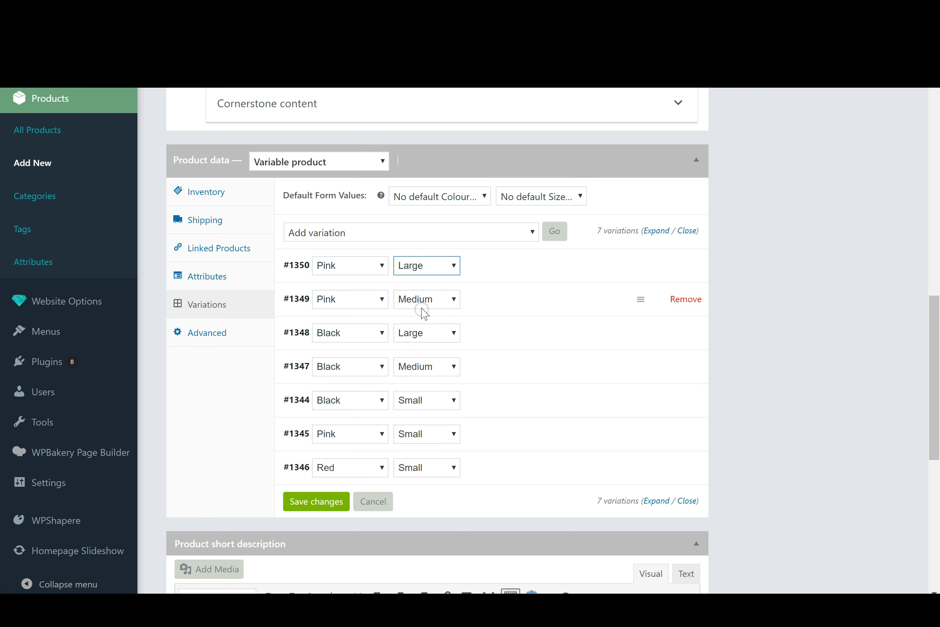
Add a new variation with colour Red and size Medium.
click(550, 232)
click(530, 233)
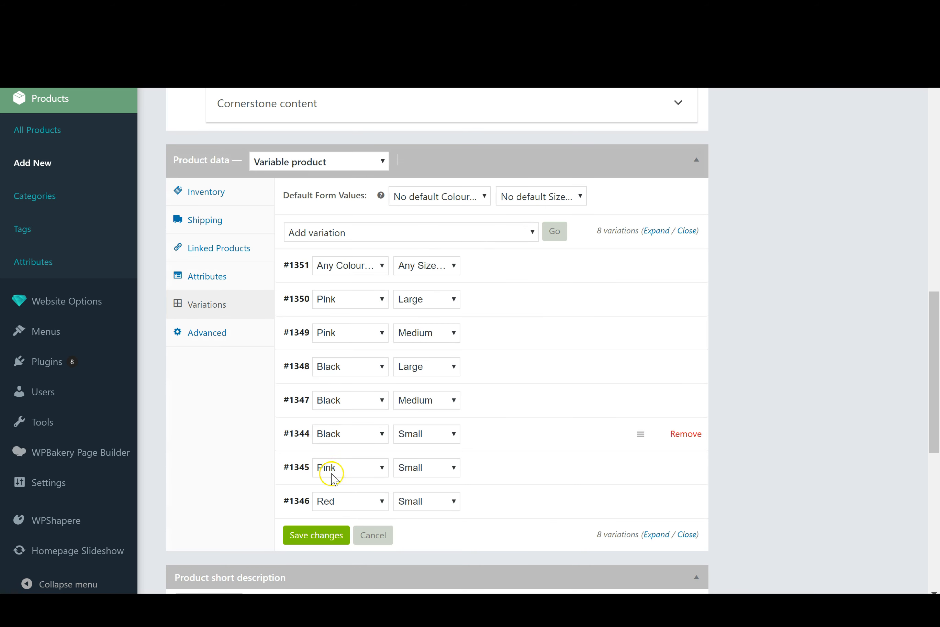
click(333, 275)
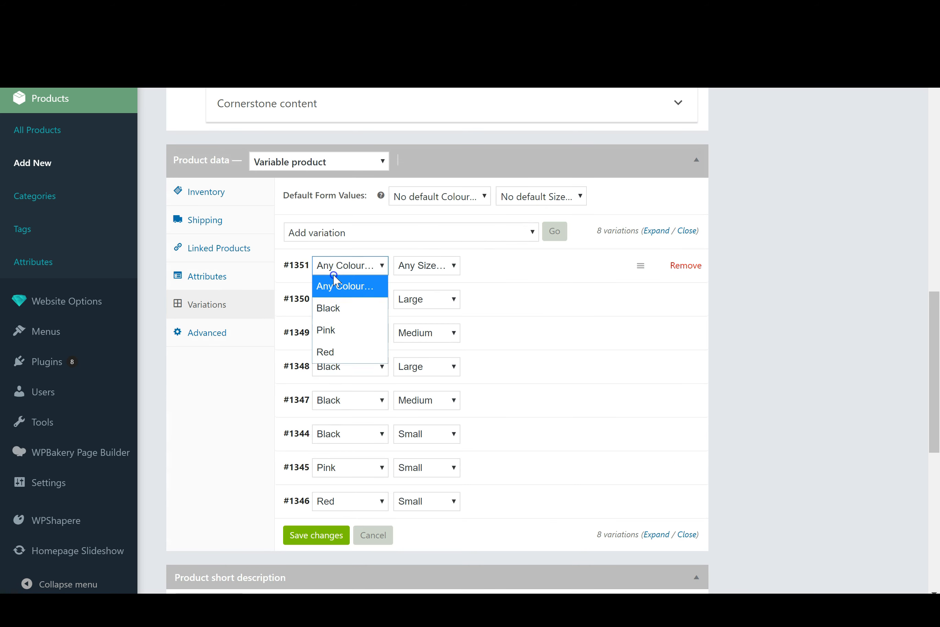
click(347, 351)
click(420, 266)
click(420, 326)
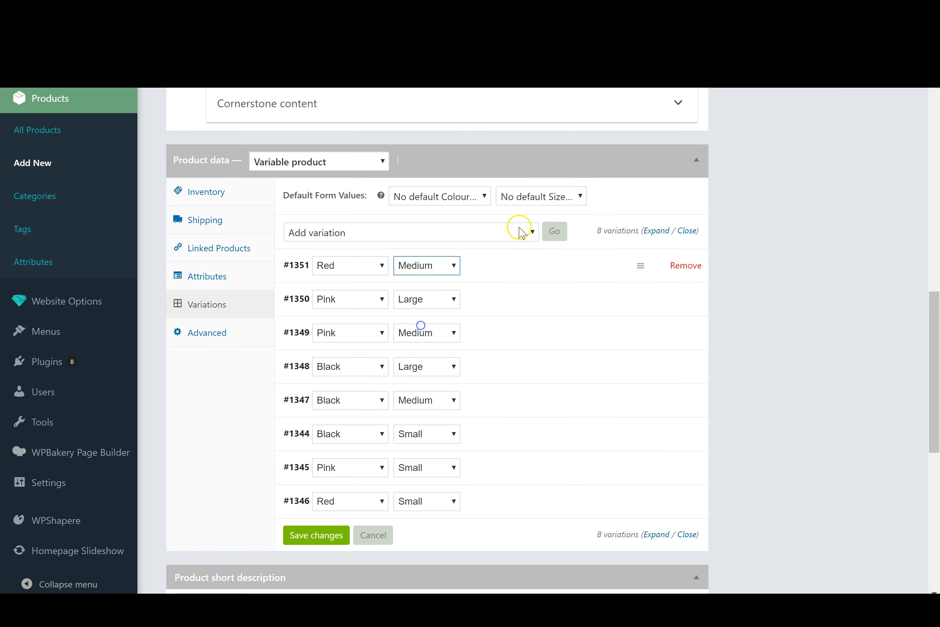
Add another variation with colour Red and size Large.
click(557, 237)
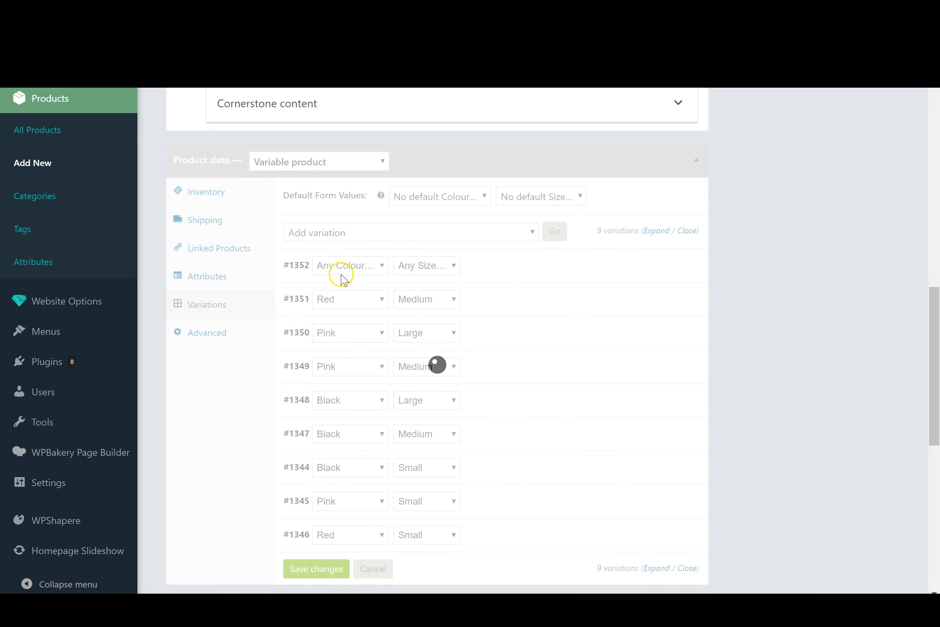
click(342, 268)
click(354, 351)
click(421, 267)
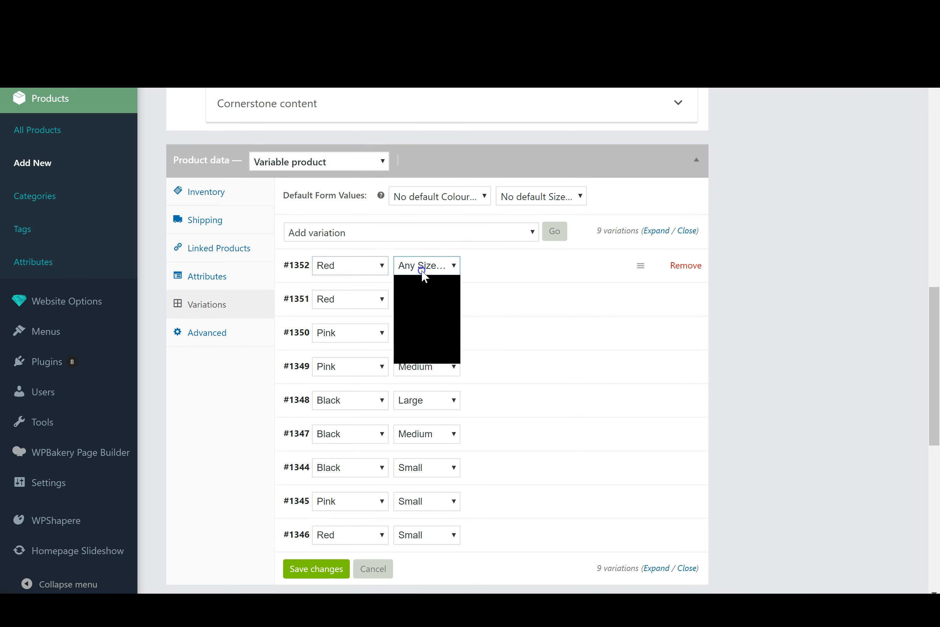
click(426, 302)
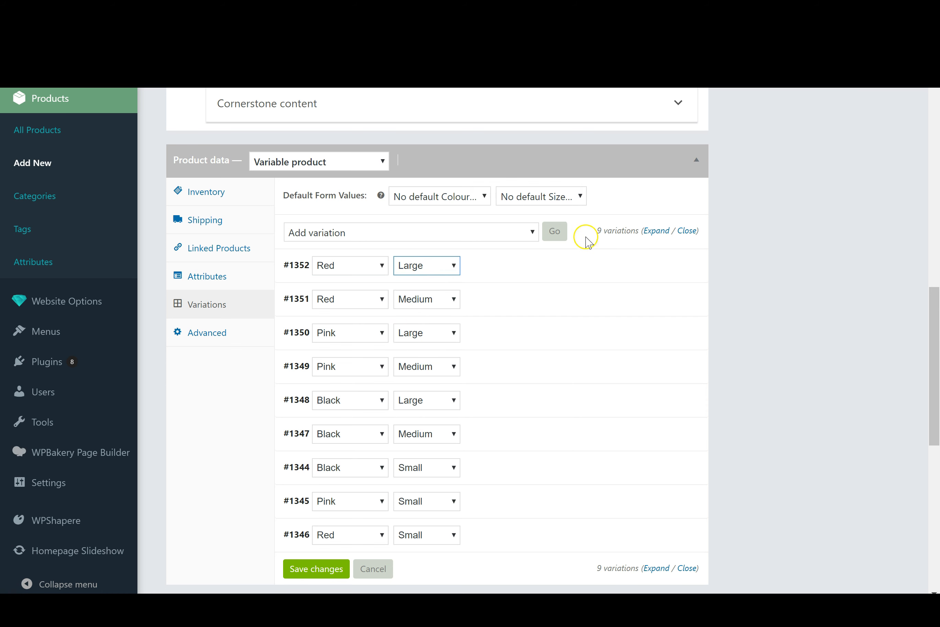
Check the number of variations and expand all of them to view their individual settings.
double_click(600, 231)
drag(600, 230, 632, 229)
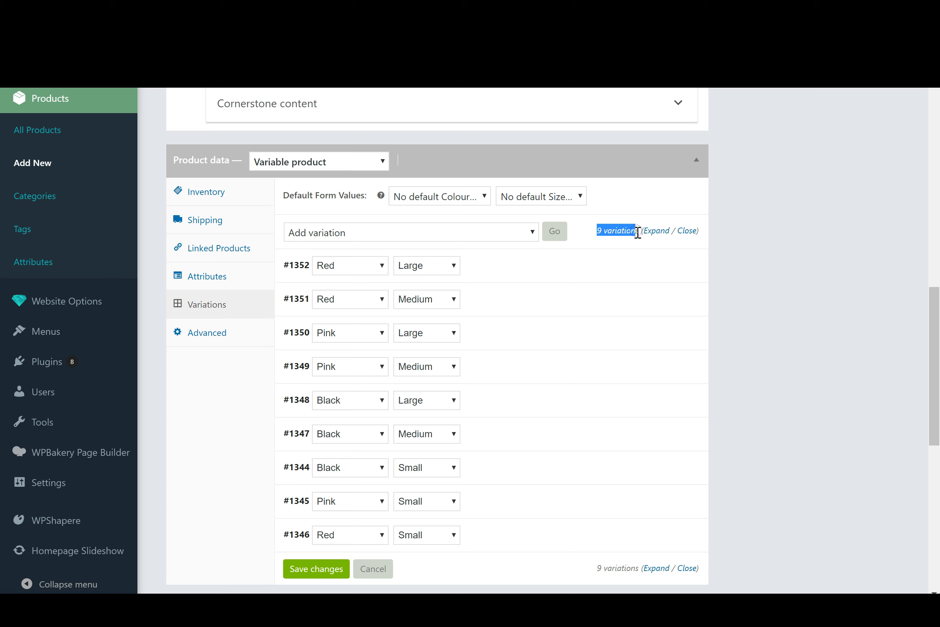
drag(933, 315, 938, 342)
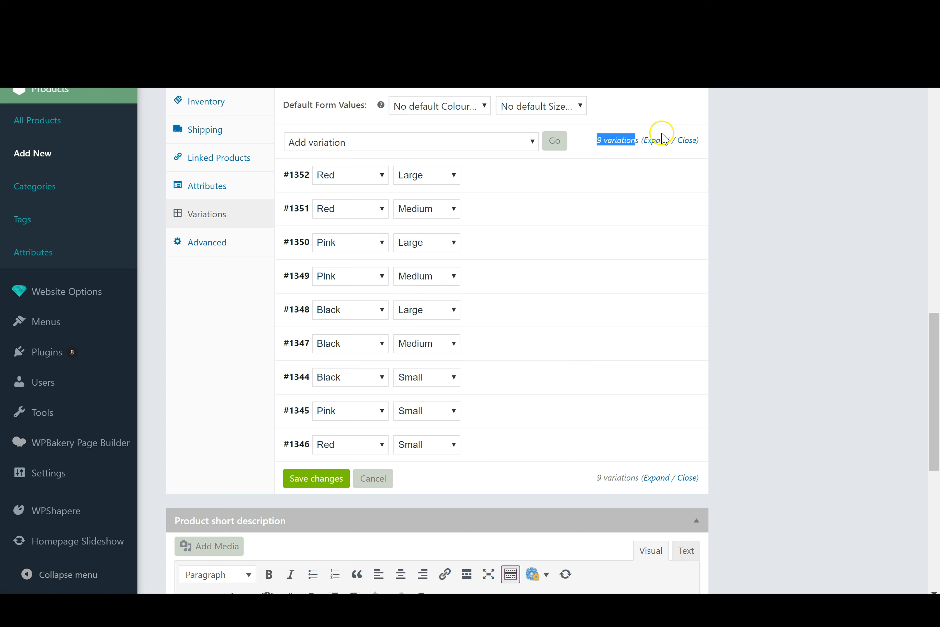
click(651, 142)
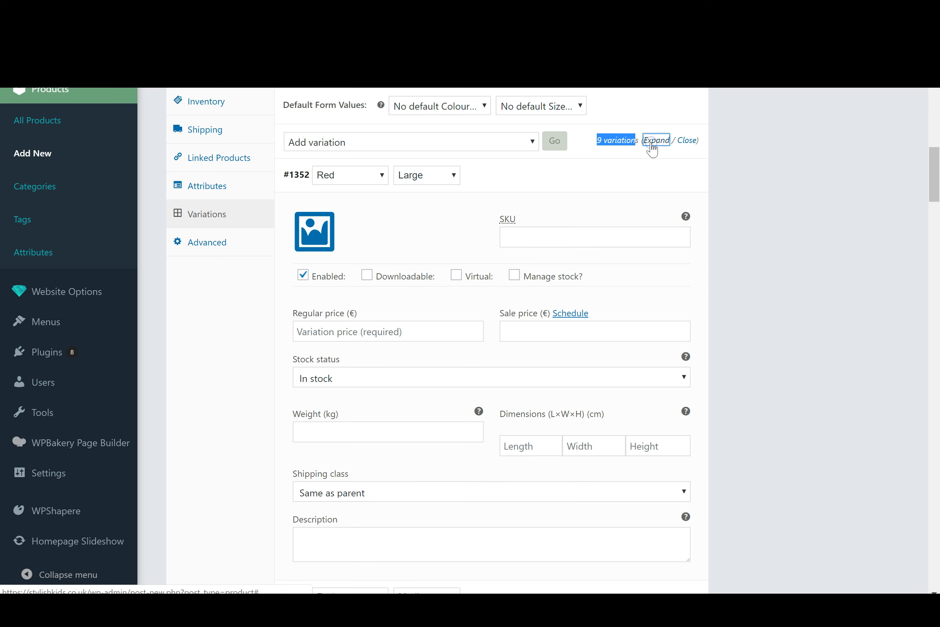
mouse_move(936, 170)
mouse_down()
mouse_move(937, 182)
mouse_move(937, 162)
mouse_up()
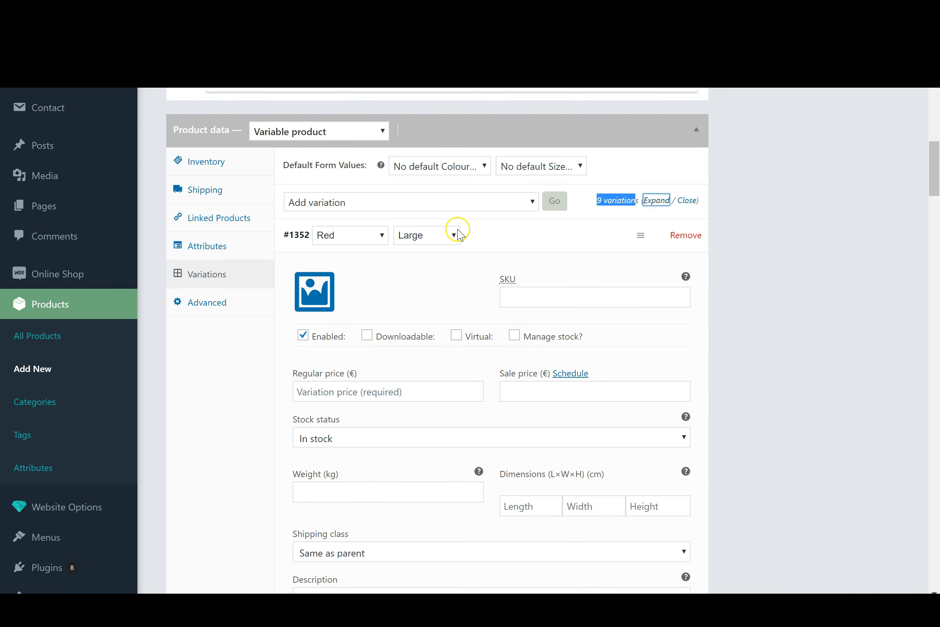
Give the Red, Large variation the red-and-white striped dress image and a regular price of 80.
click(314, 292)
click(439, 301)
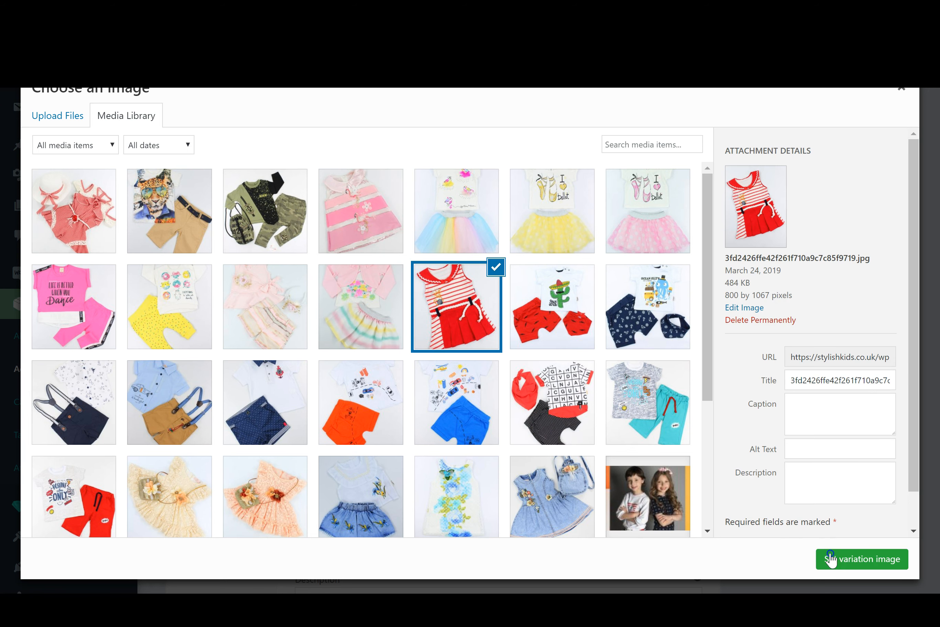
click(829, 559)
scroll(445, 350, down, 2)
scroll(445, 350, down, 2)
click(379, 257)
text(80)
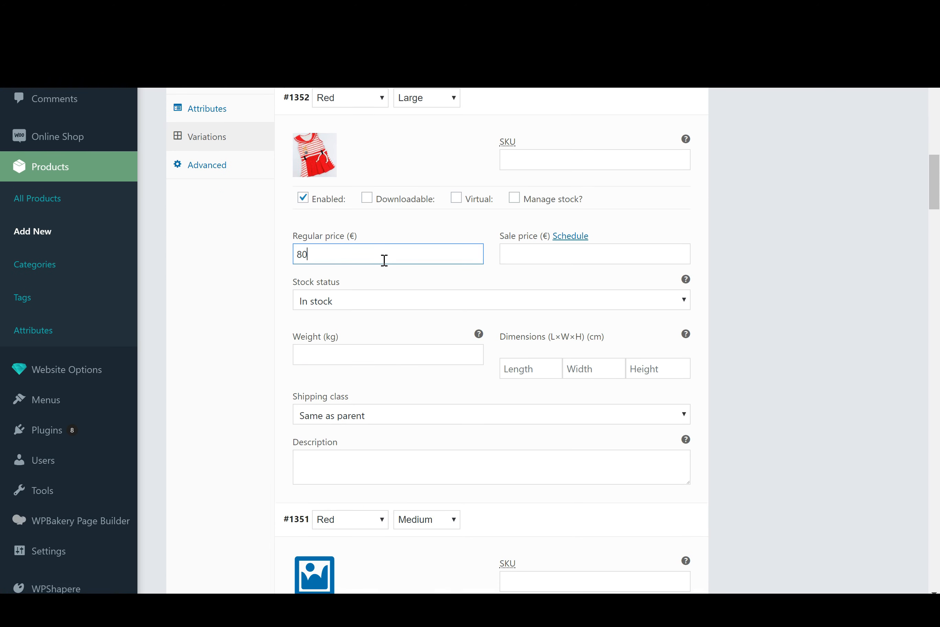
Set the regular price of the Red, Medium variation to 80.
scroll(299, 437, down, 4)
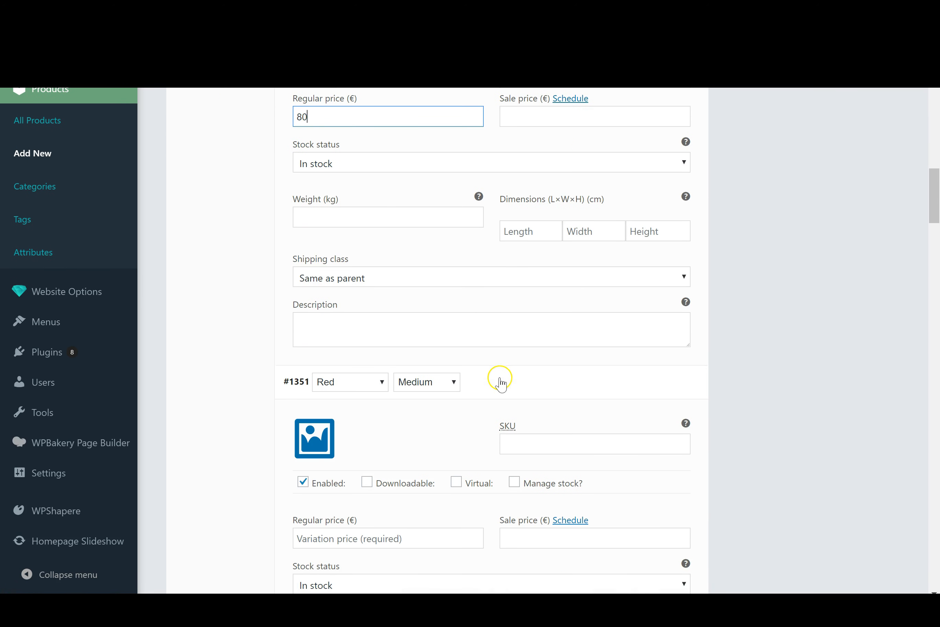
scroll(500, 384, down, 8)
click(434, 268)
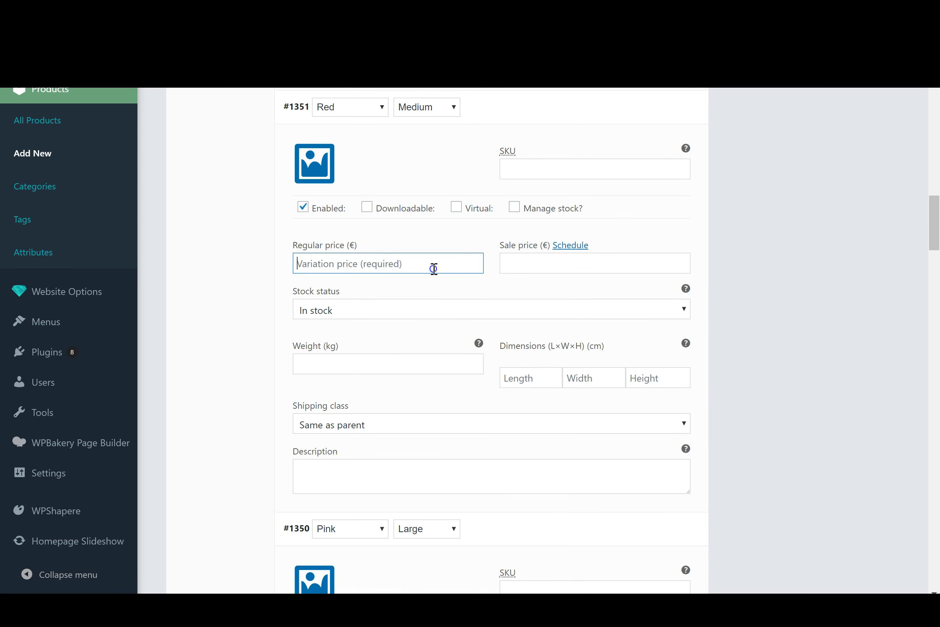
text(80)
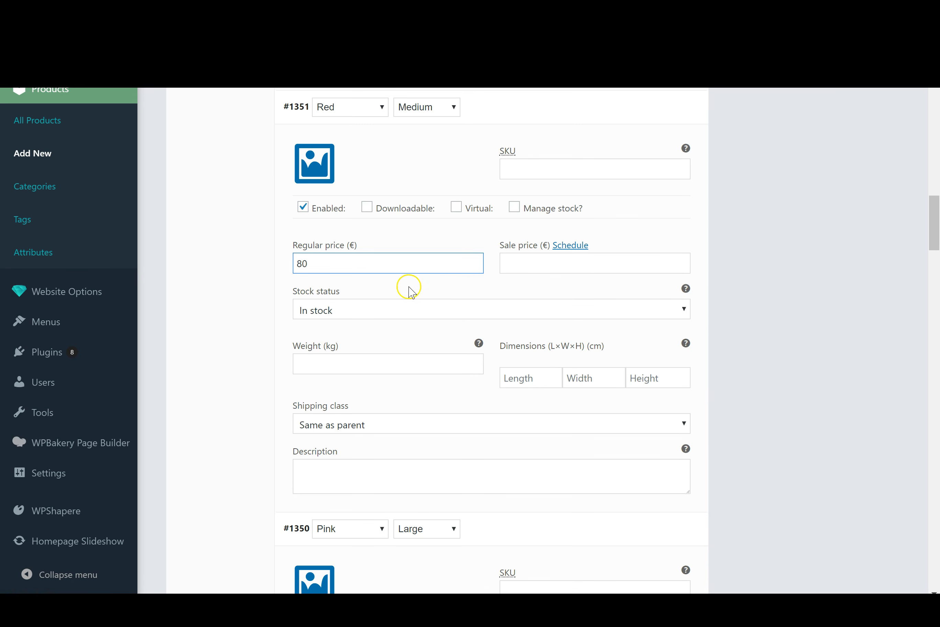
Set the regular price to 76 for the Pink, Large variation and 89 for the Pink, Medium variation.
scroll(388, 353, down, 4)
drag(934, 220, 934, 251)
click(374, 236)
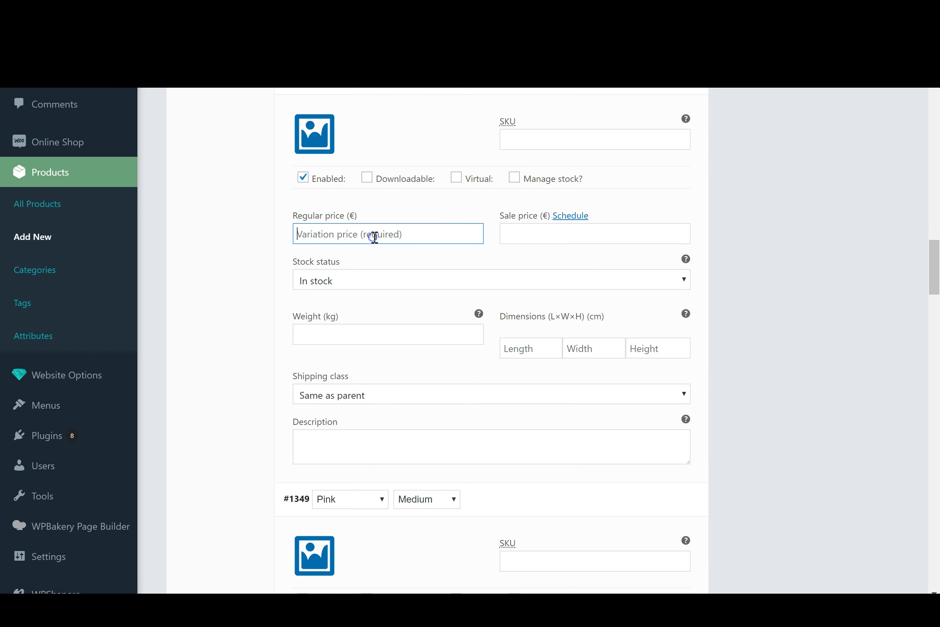
text(76)
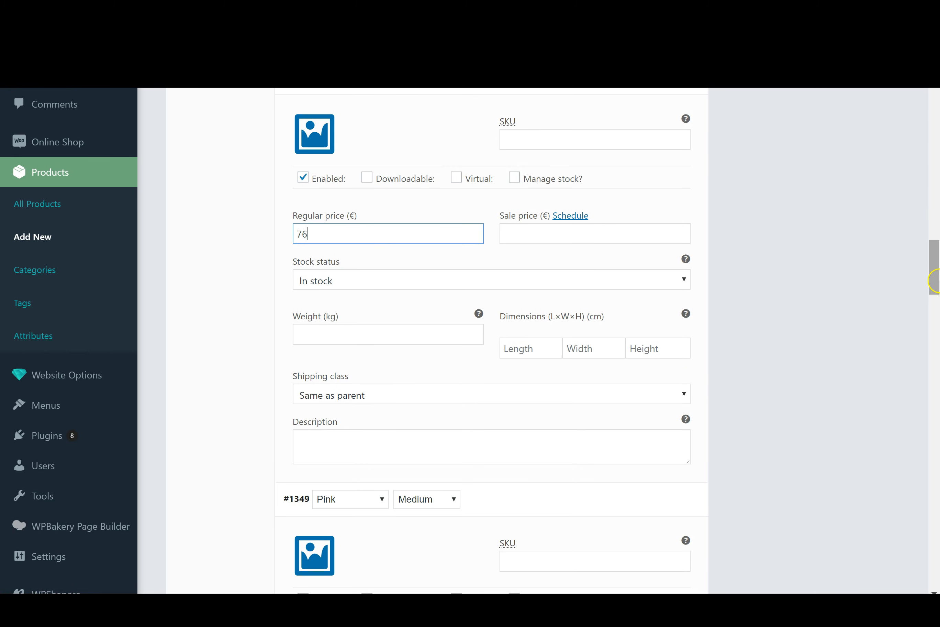
scroll(675, 262, down, 10)
click(403, 288)
text(8)
Set the regular price of the Black, Large variation to 99.
scroll(687, 263, down, 15)
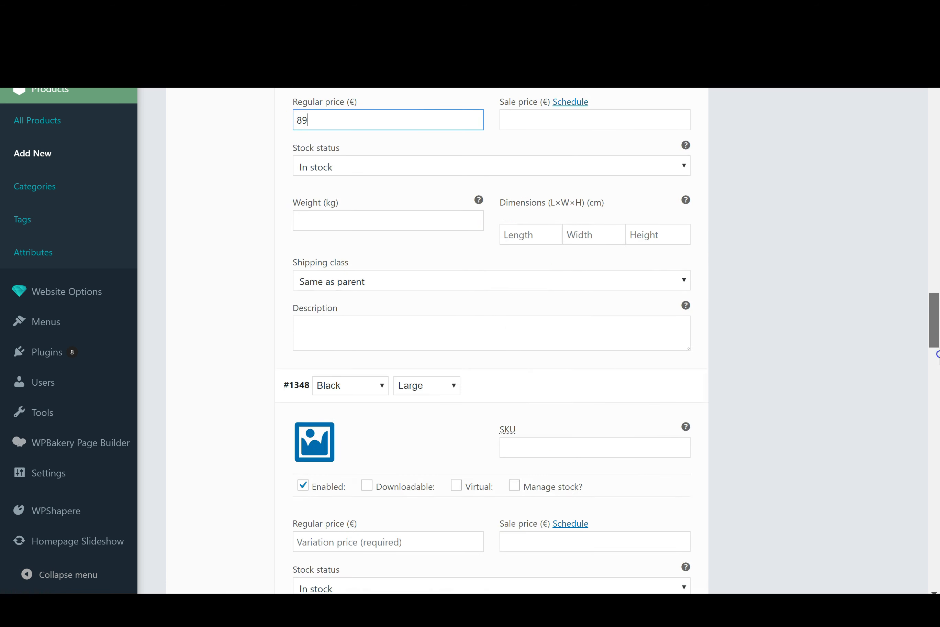
click(426, 149)
text(99)
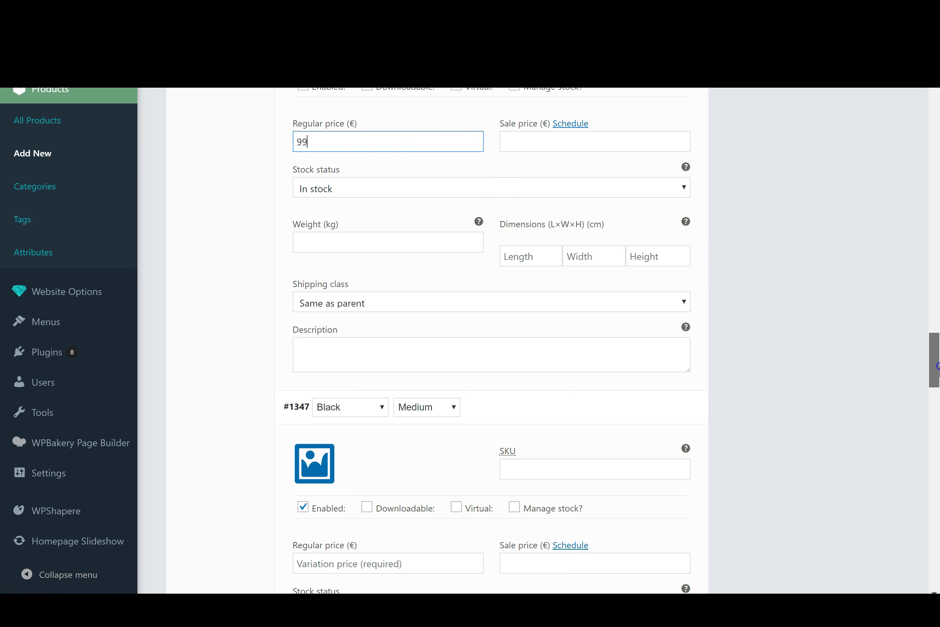
Set the regular price of the Black, Medium variation to 76 and save the changes to all variations.
drag(938, 365, 938, 395)
click(346, 263)
text(76)
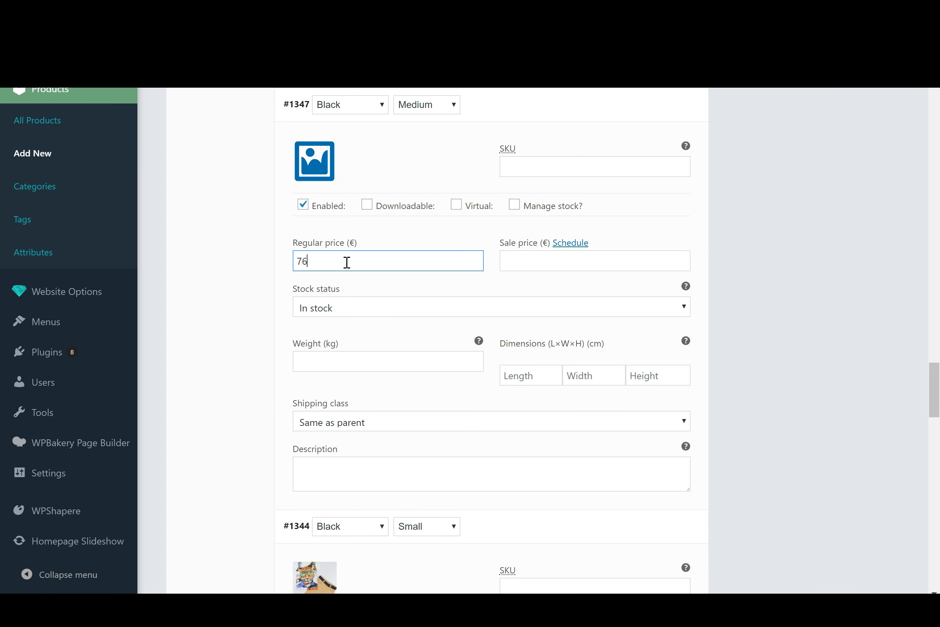
drag(927, 387, 937, 555)
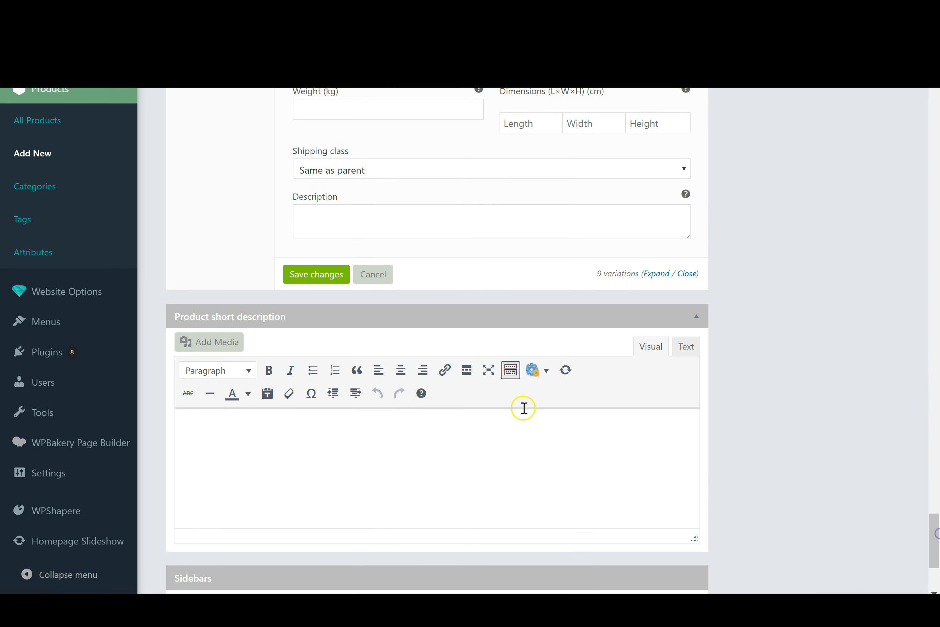
click(314, 276)
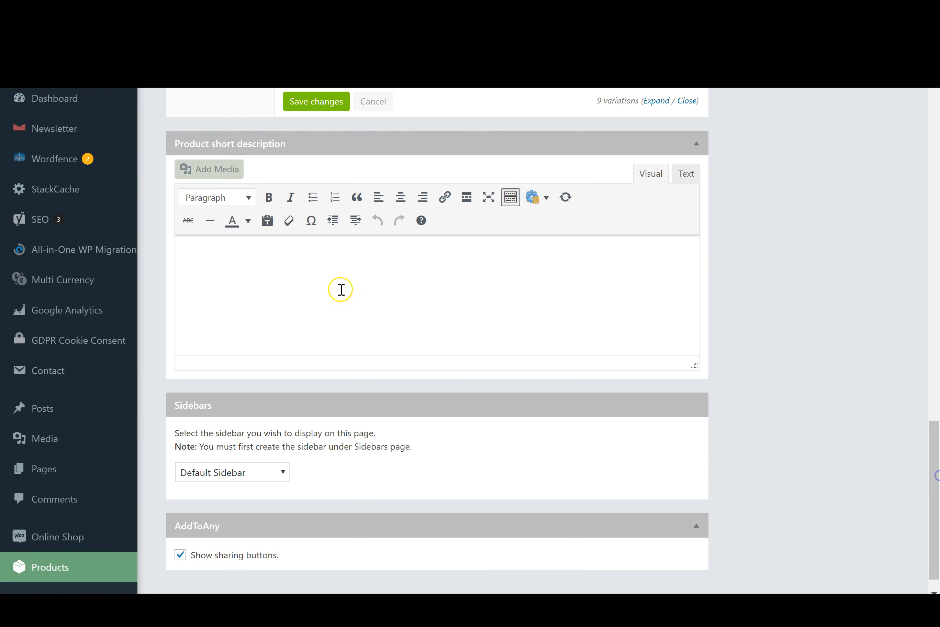
Write the product short description "This is an example of how to add drop down options..".
click(335, 287)
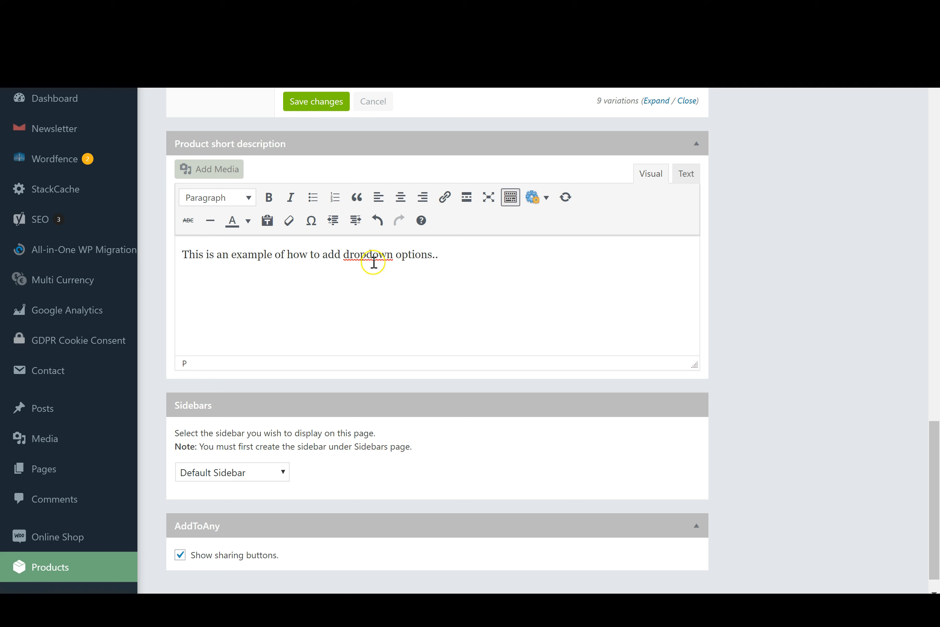
click(364, 257)
text(p)
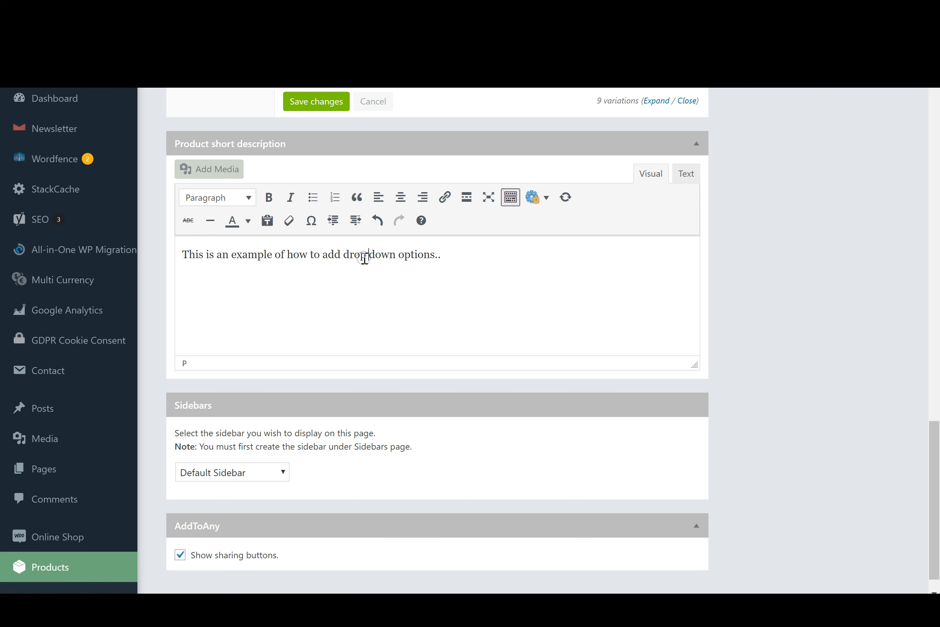
Publish the product and open its live page in the shop.
drag(933, 422, 933, 65)
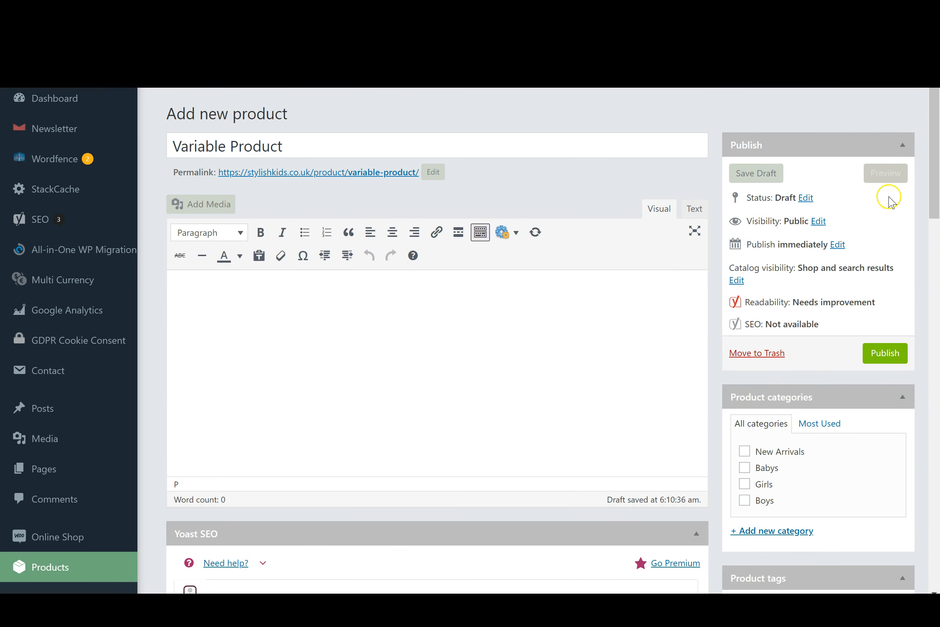
click(882, 358)
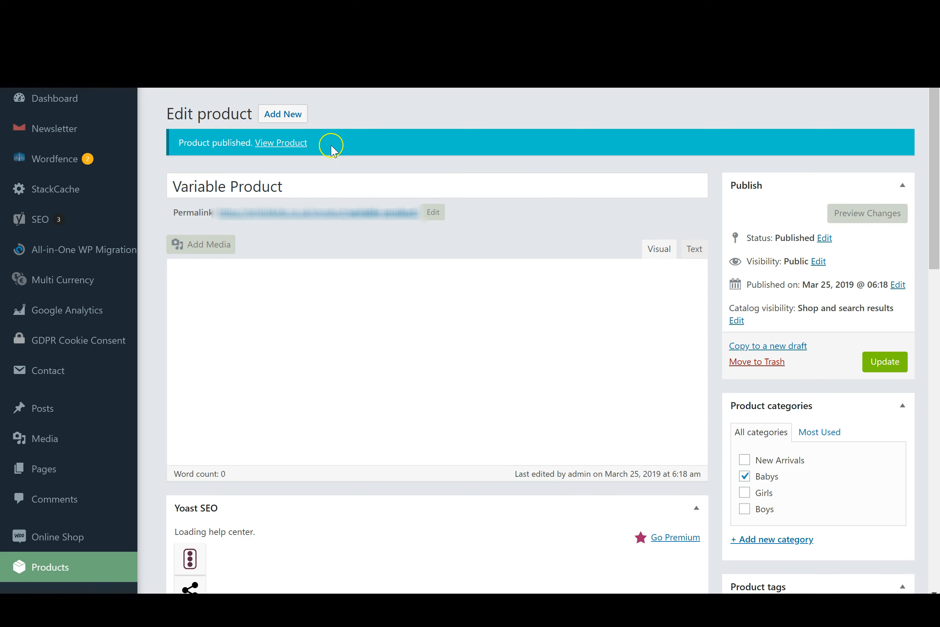
click(285, 144)
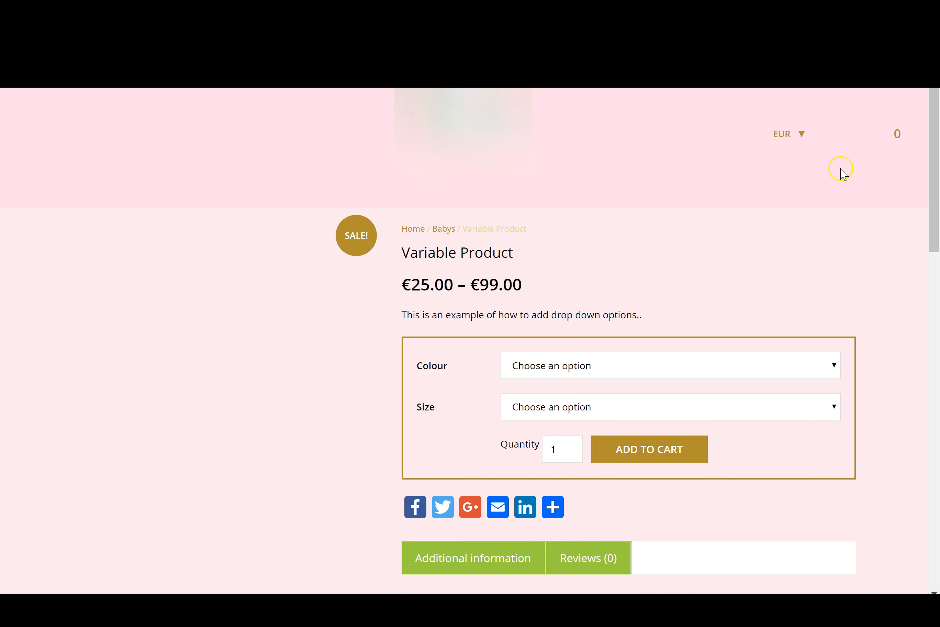
Check the image area, price range and option fields on the live product page.
scroll(937, 172, down, 3)
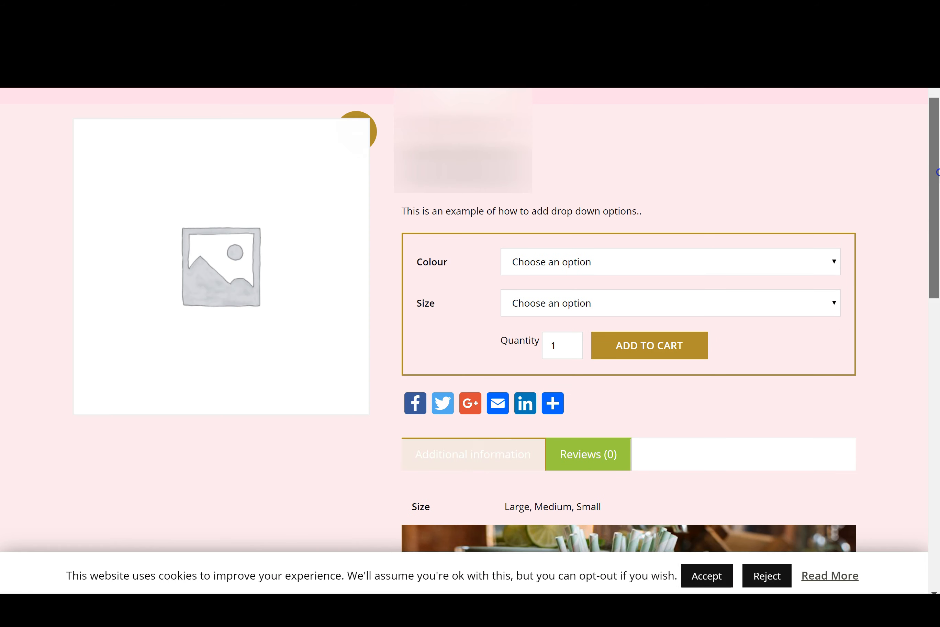
scroll(937, 172, up, 1)
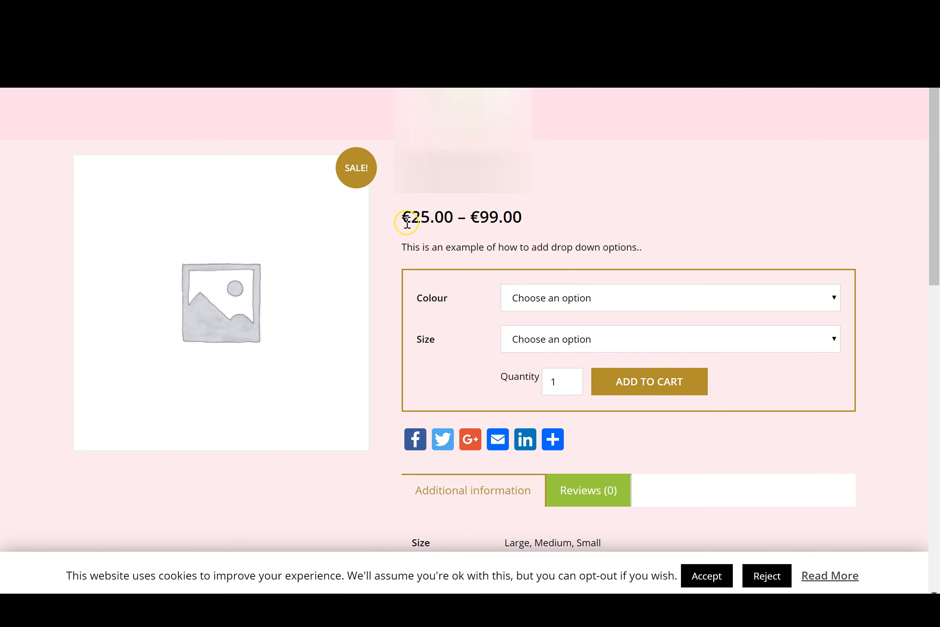
drag(404, 218, 525, 223)
click(458, 225)
click(469, 231)
Return to the product editor, set the red gingham outfit with the white hat as product image, and update the product.
click(285, 67)
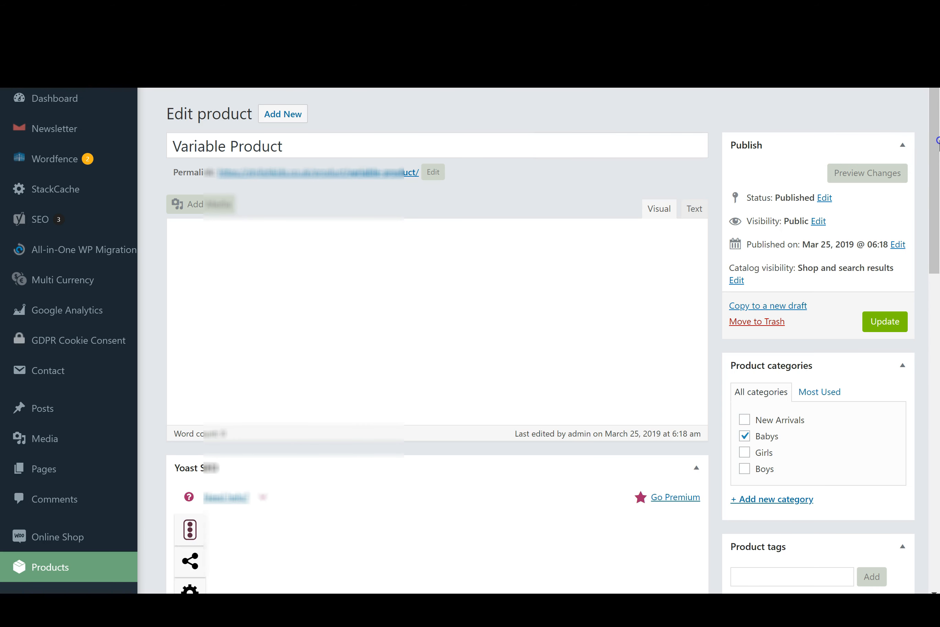
scroll(938, 164, down, 10)
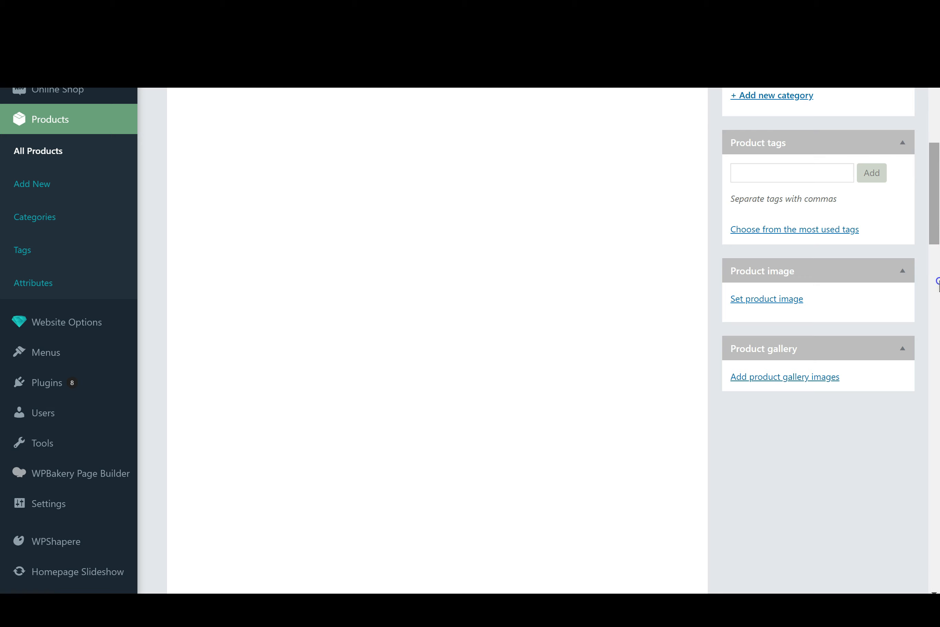
scroll(938, 275, up, 3)
click(773, 263)
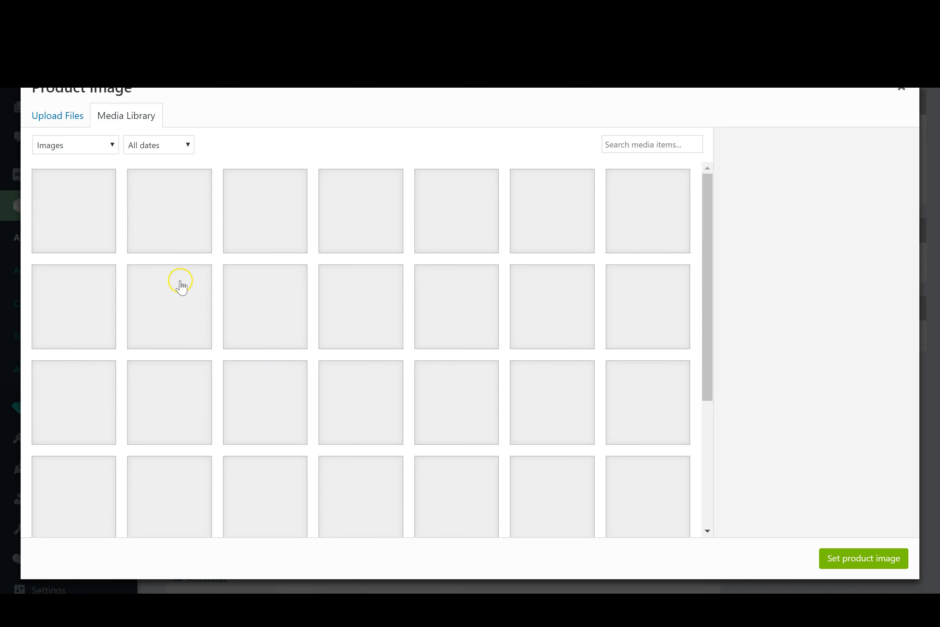
click(97, 226)
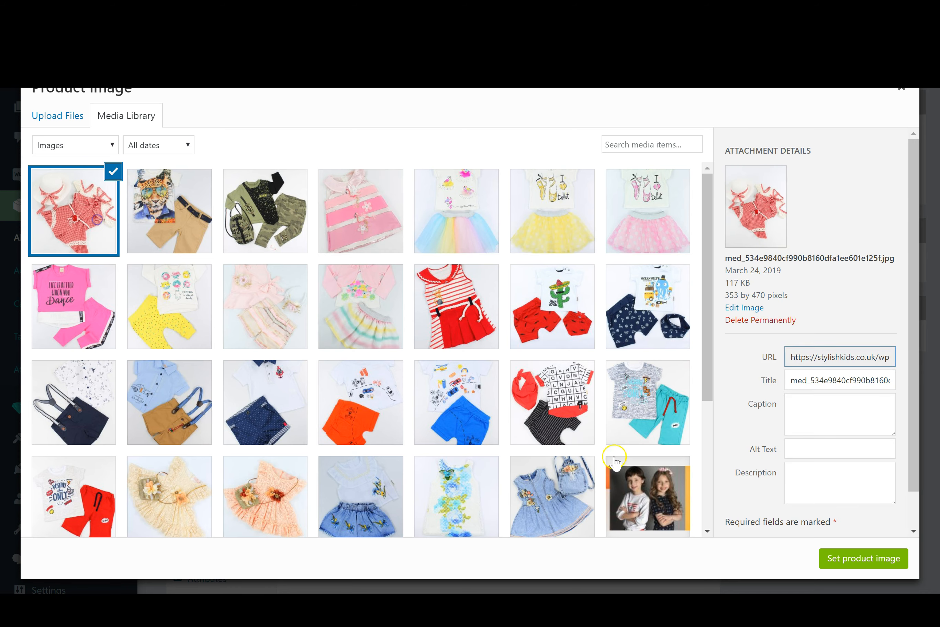
click(860, 568)
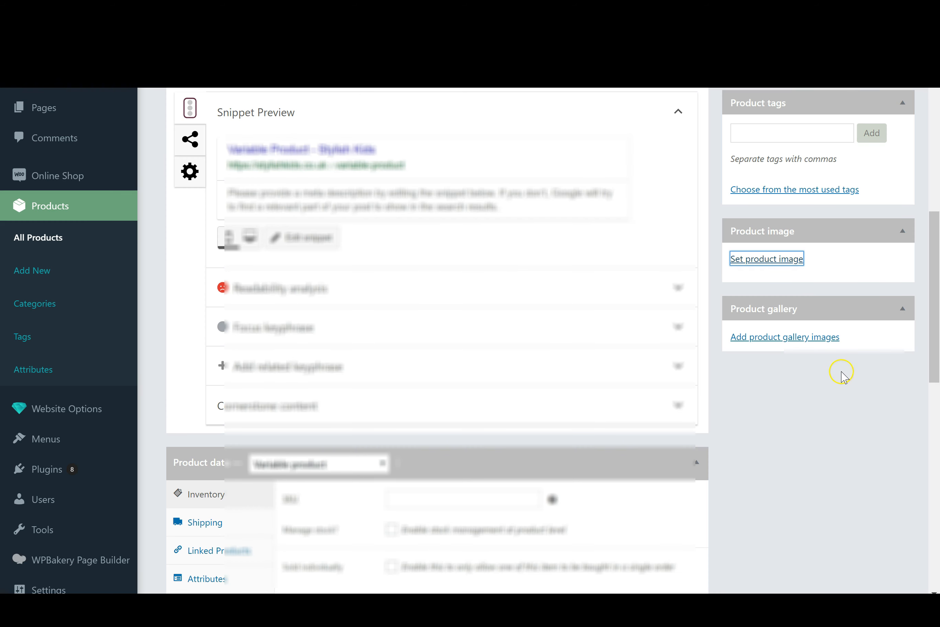
drag(935, 294, 938, 194)
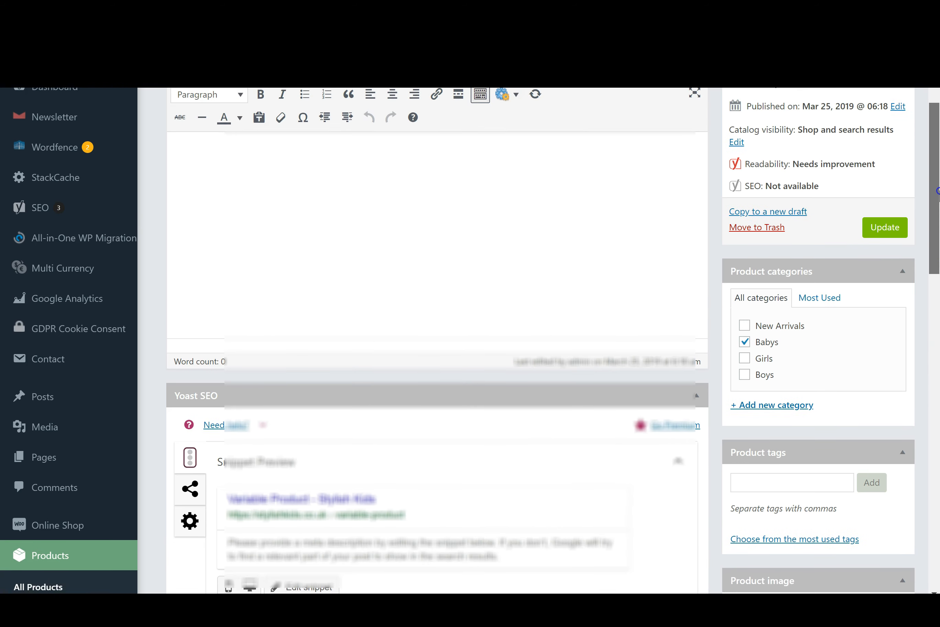
click(881, 234)
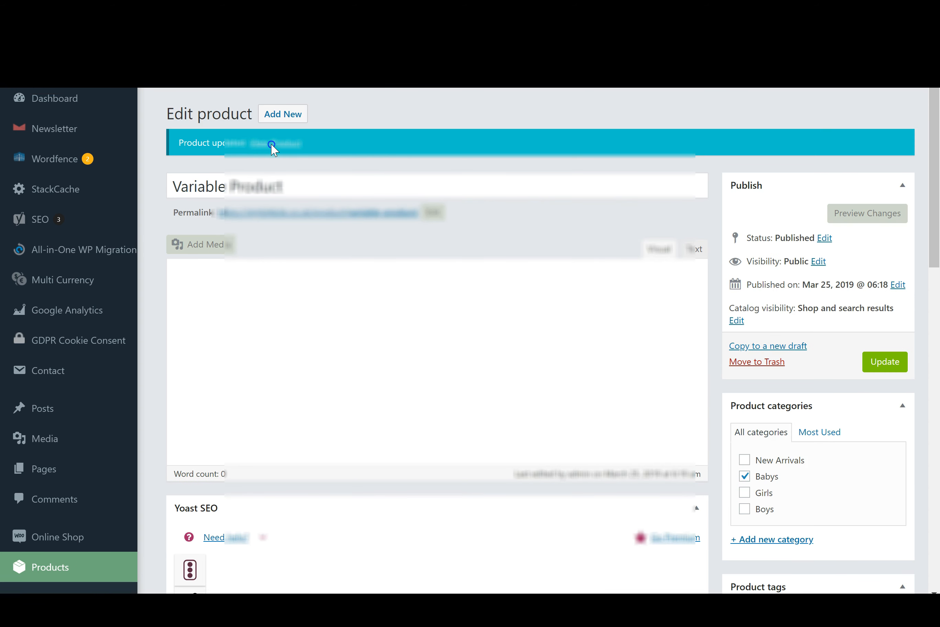
View the updated product in the shop and check its main image and the Colour and Size options.
click(273, 145)
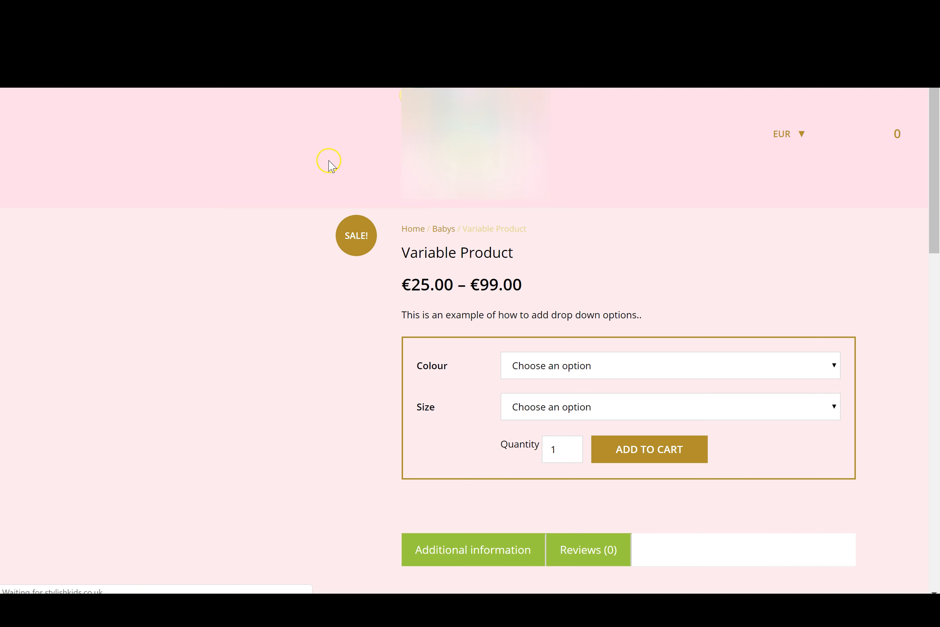
scroll(558, 277, down, 2)
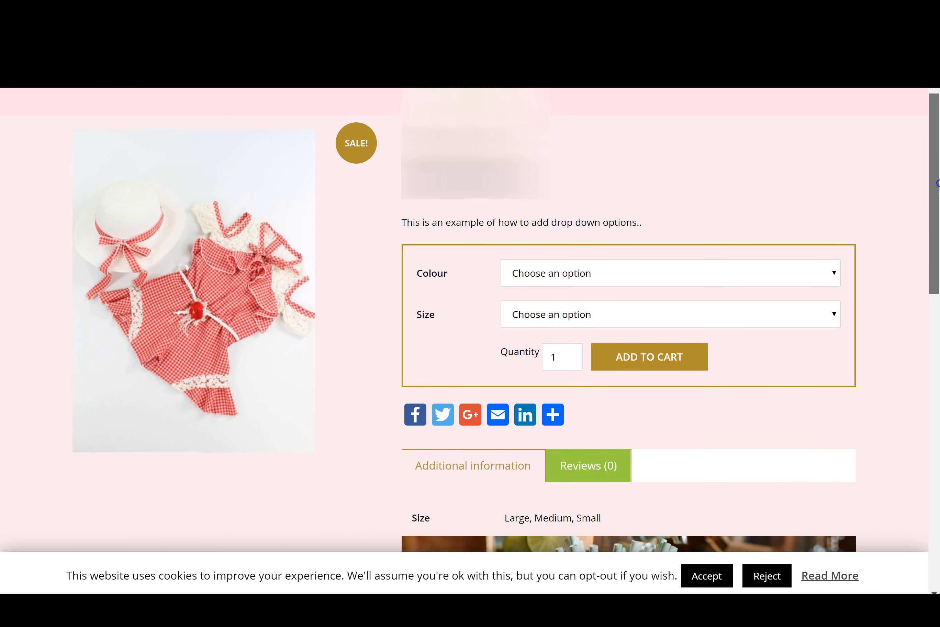
drag(418, 261, 442, 261)
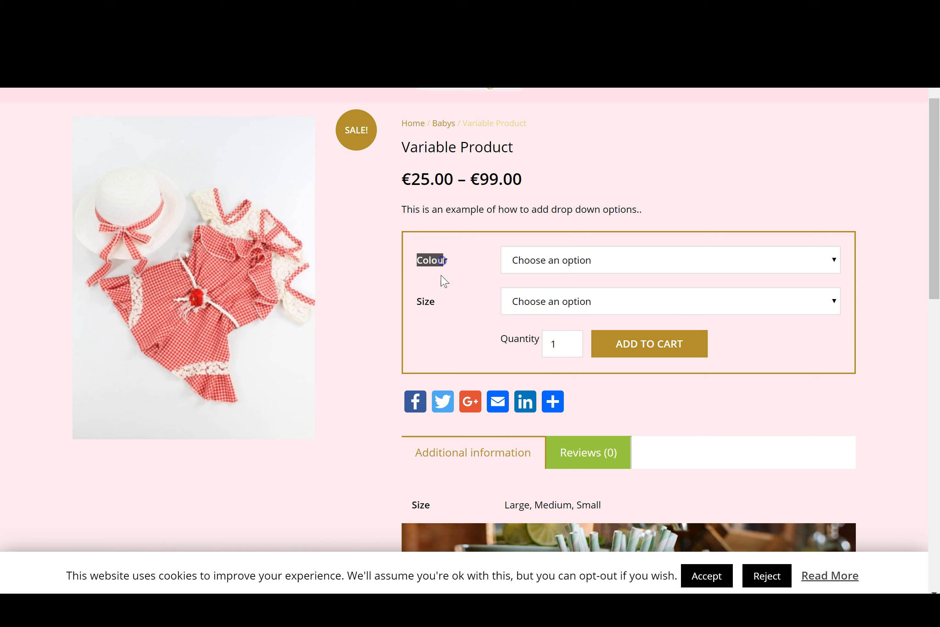
drag(414, 304, 436, 302)
click(422, 308)
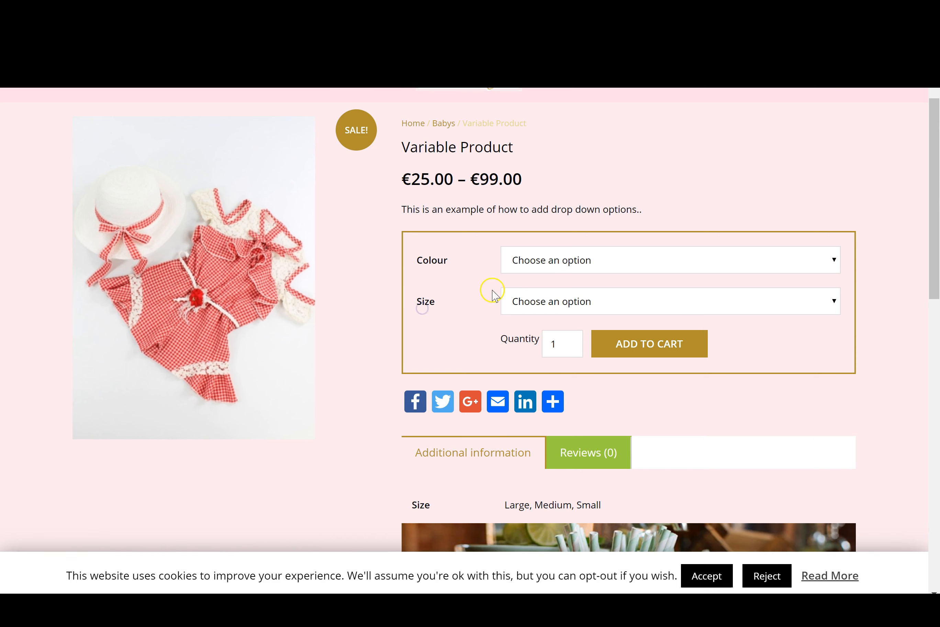
Choose colour Black with size Large and with size Medium to compare the variation prices.
click(540, 270)
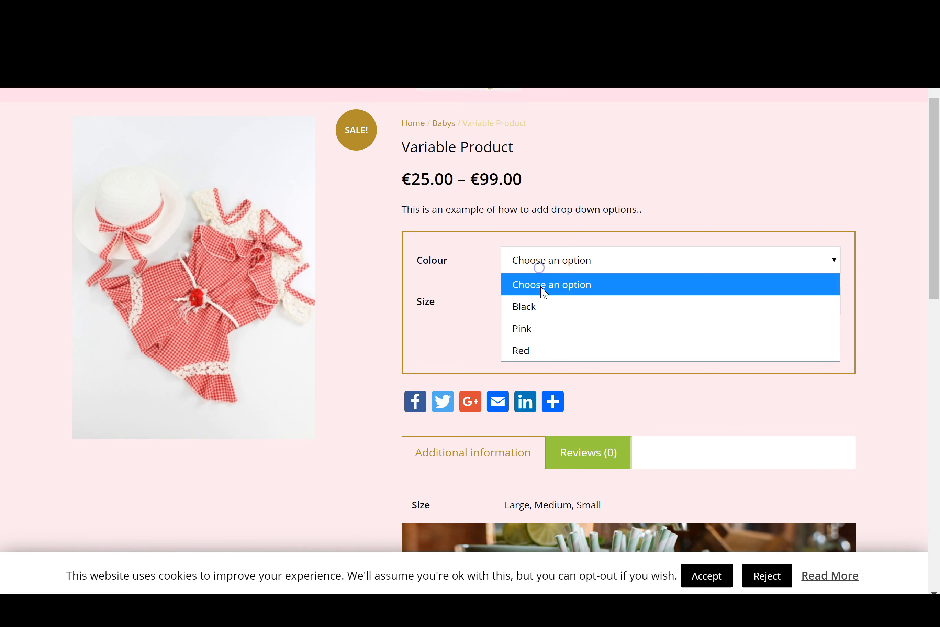
click(541, 307)
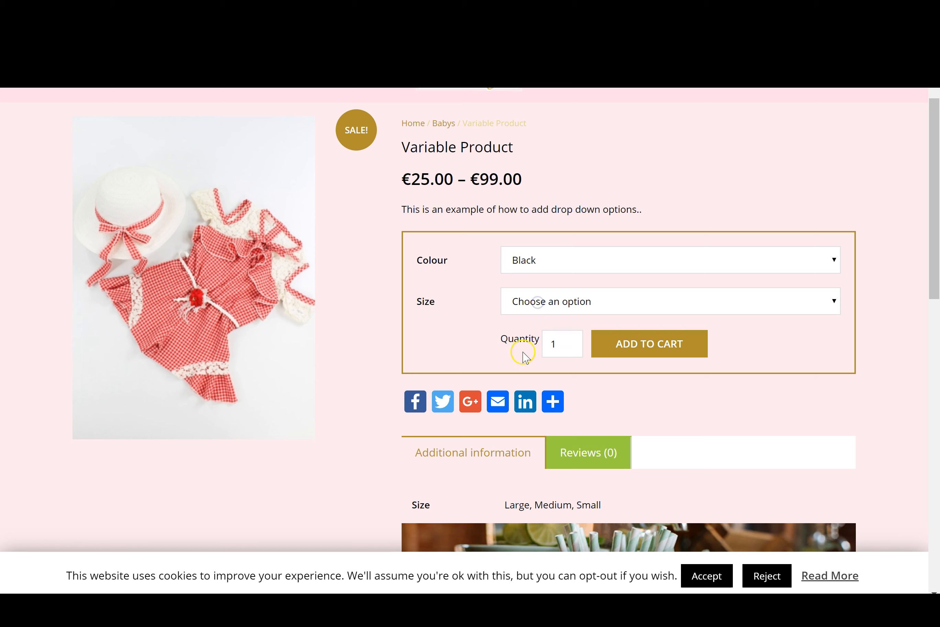
click(539, 306)
click(541, 348)
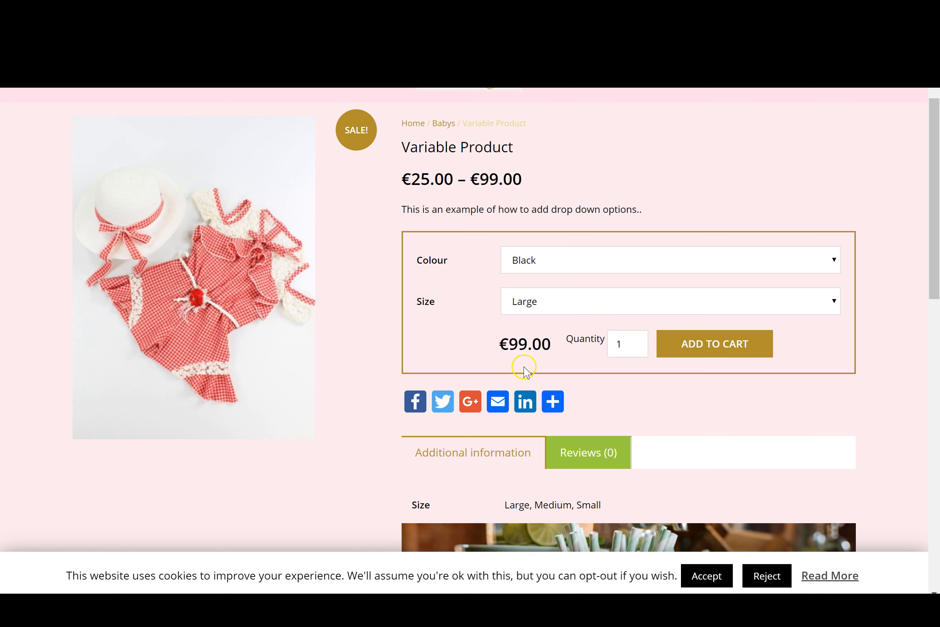
drag(543, 345, 491, 350)
click(543, 336)
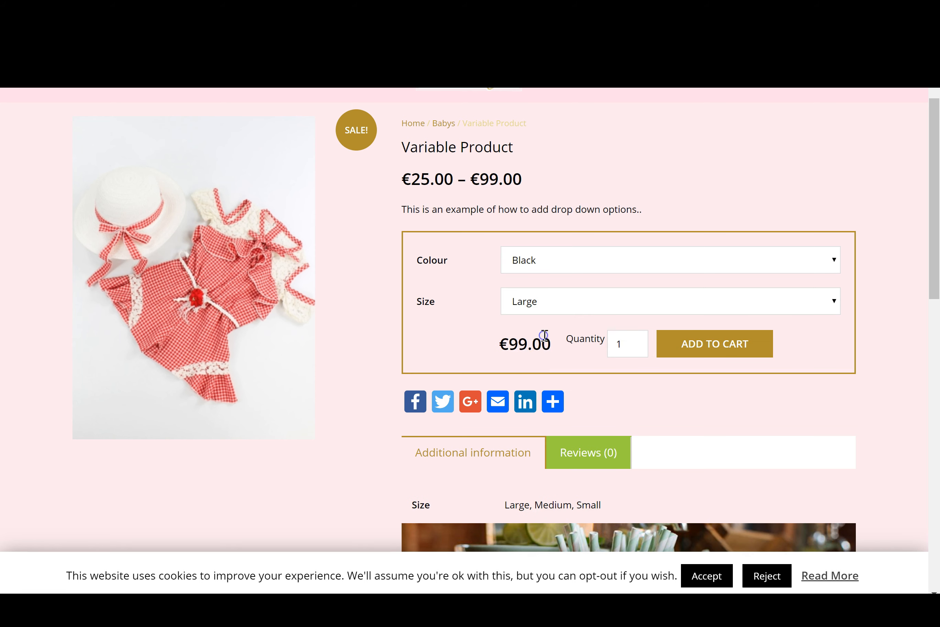
click(550, 304)
click(542, 371)
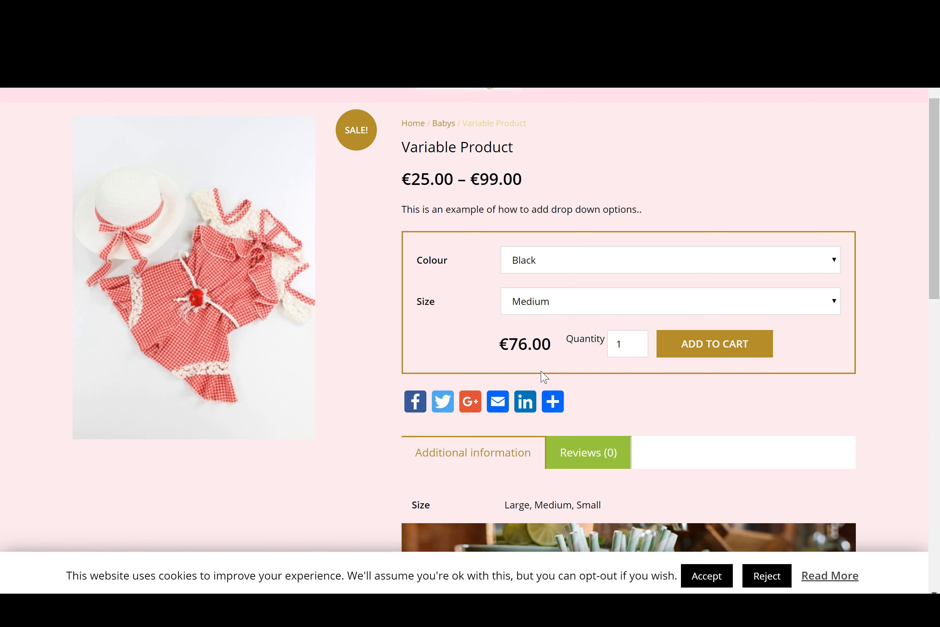
Choose size Small for the Black colour and check its sale price and stock.
click(547, 305)
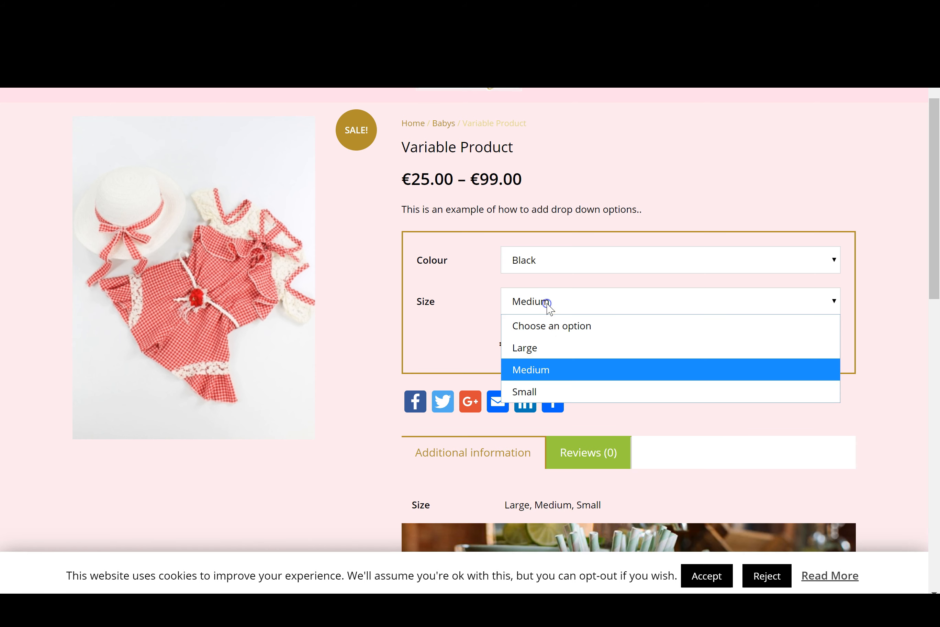
click(536, 398)
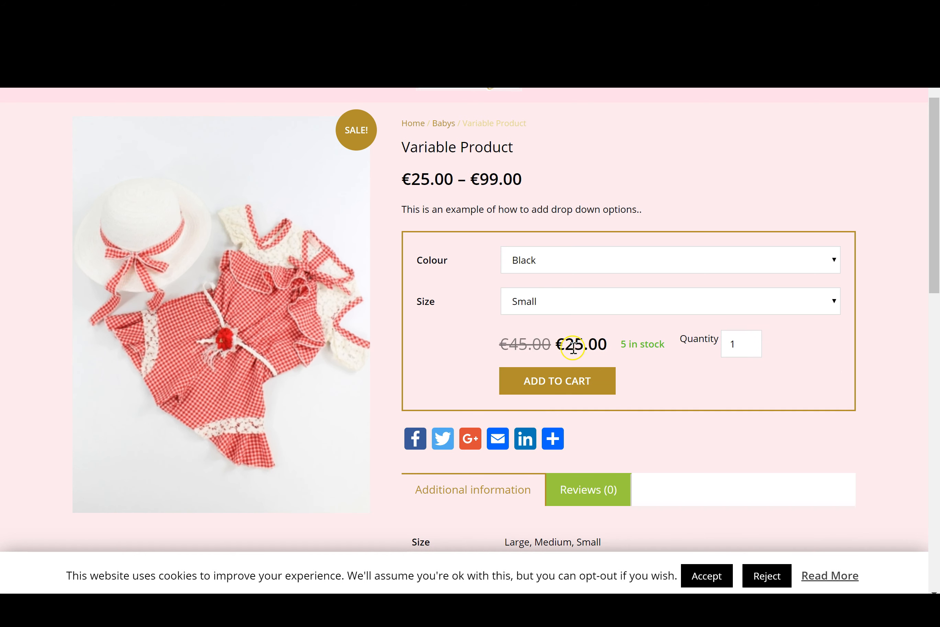
drag(626, 345, 595, 349)
click(611, 351)
click(588, 347)
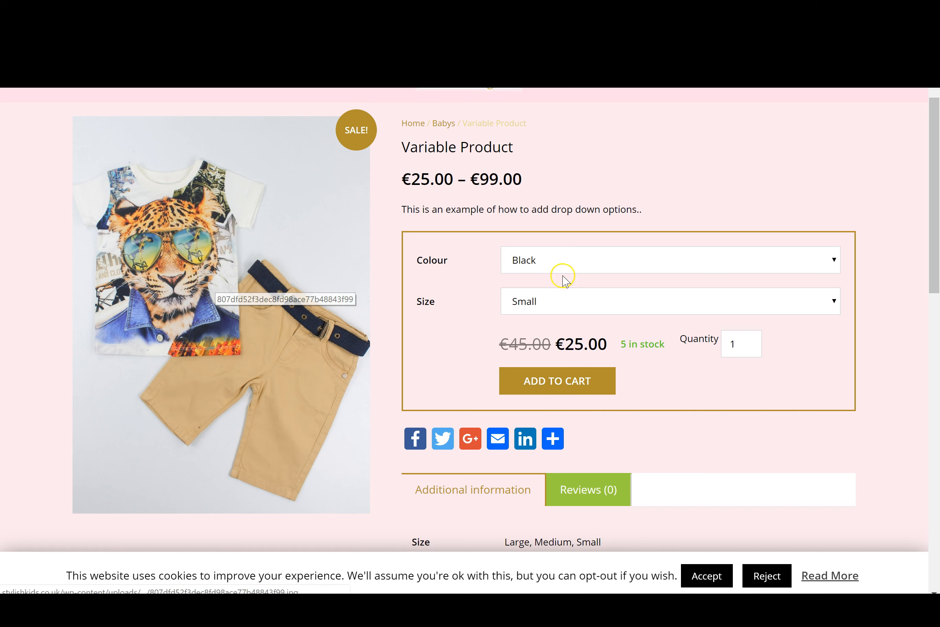
Switch the Black product's size to Medium and back to Small to compare the variation images.
click(565, 299)
click(554, 369)
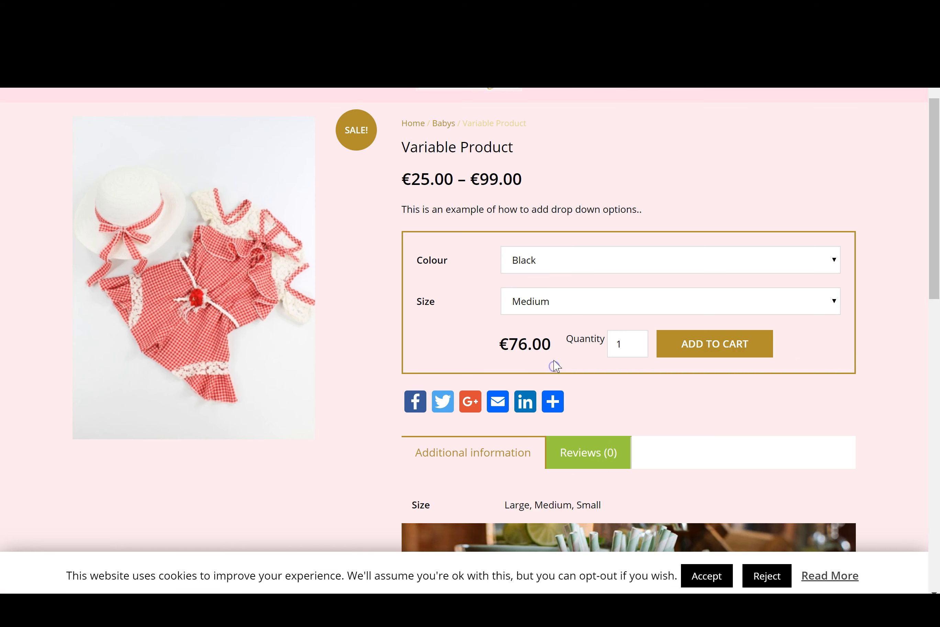
click(556, 304)
click(546, 388)
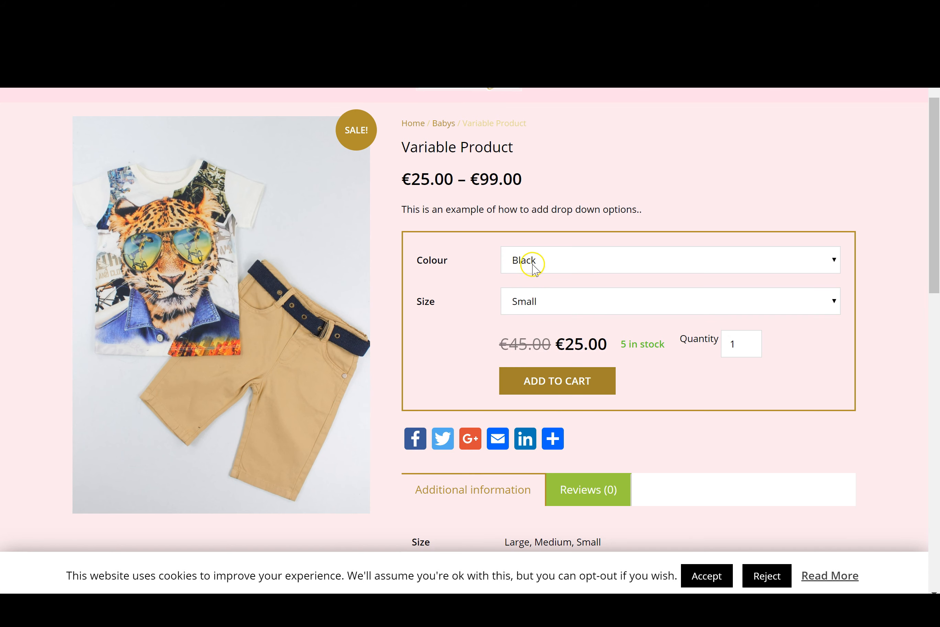
Choose colour Pink and switch through sizes Large, Small and Medium, ending on Large, to compare images and prices.
click(532, 263)
click(541, 329)
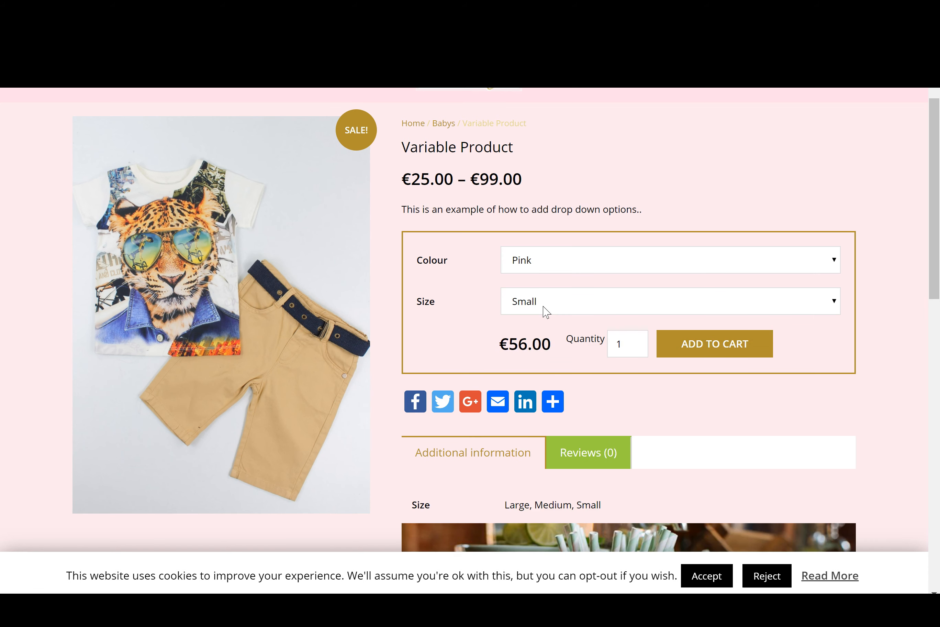
click(543, 307)
click(542, 346)
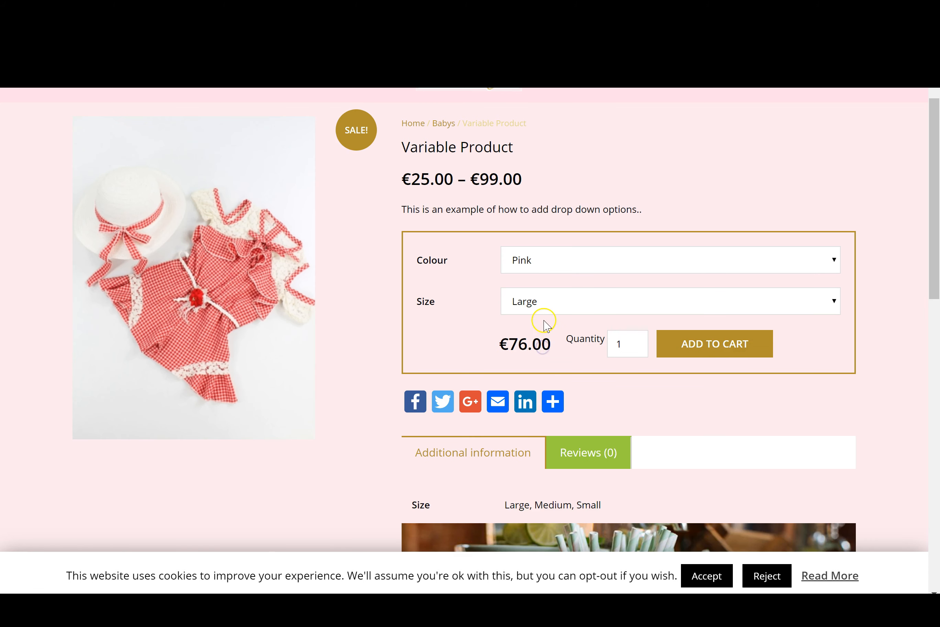
click(544, 303)
click(542, 389)
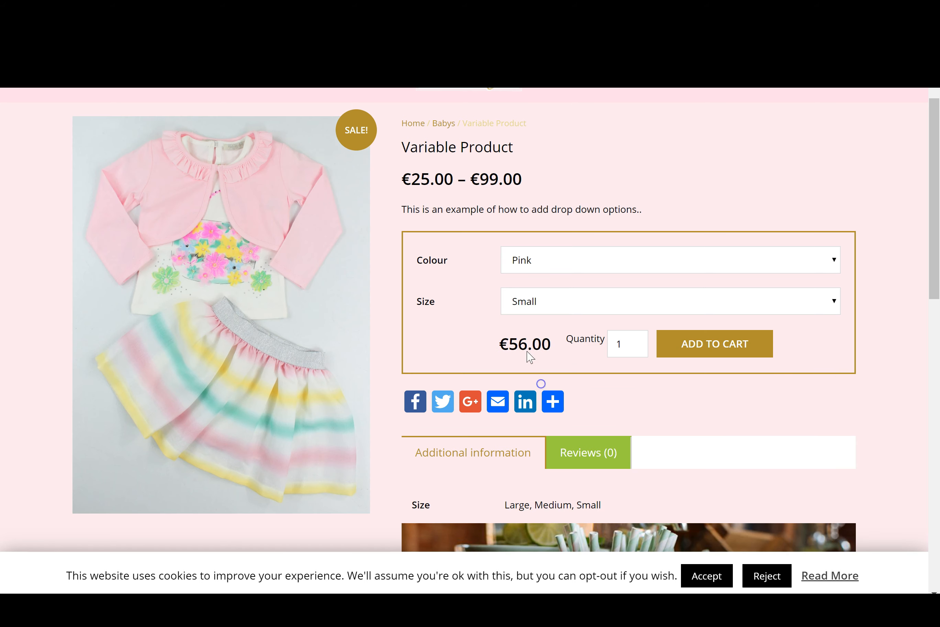
click(526, 300)
click(524, 366)
click(534, 304)
click(529, 348)
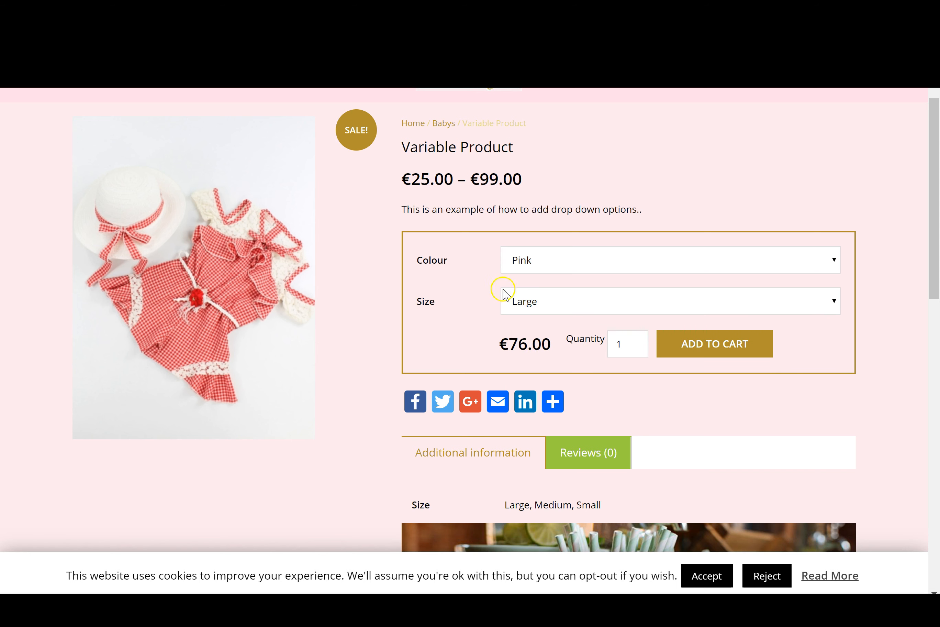
Choose colour Red and go through sizes Large, Medium and Small to check each variation's price and stock status.
click(536, 267)
click(546, 350)
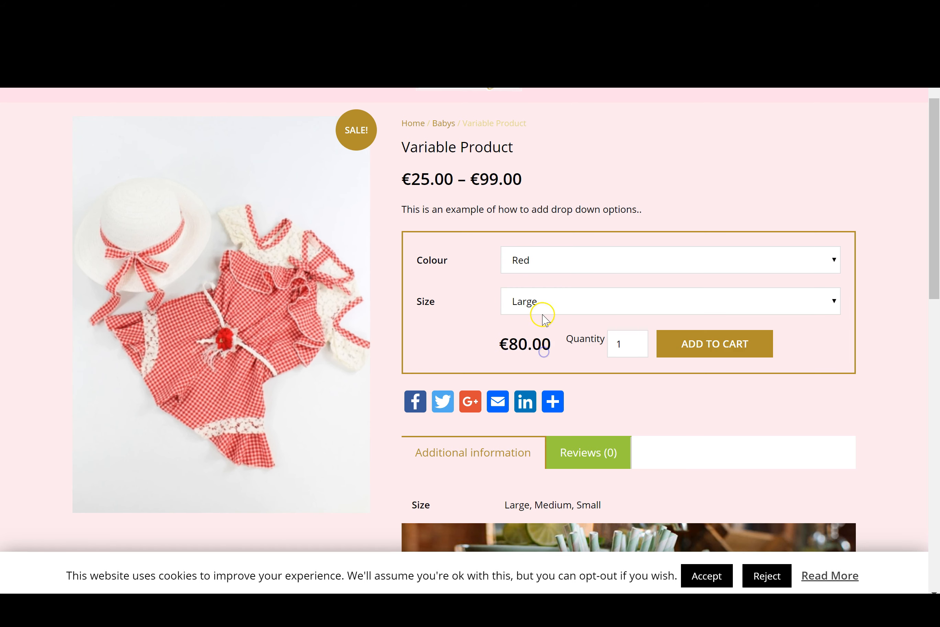
click(542, 301)
click(553, 367)
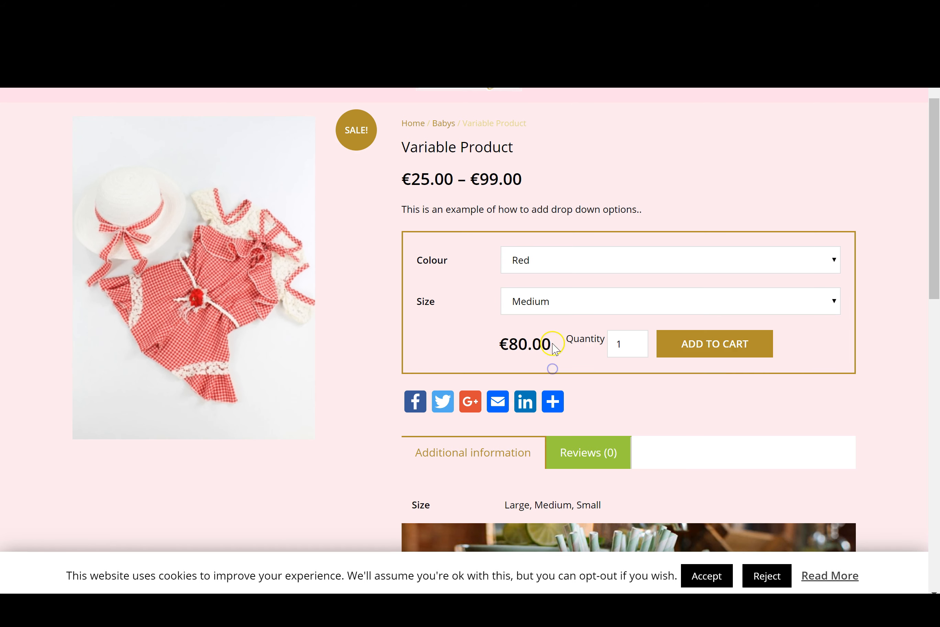
click(554, 300)
click(555, 387)
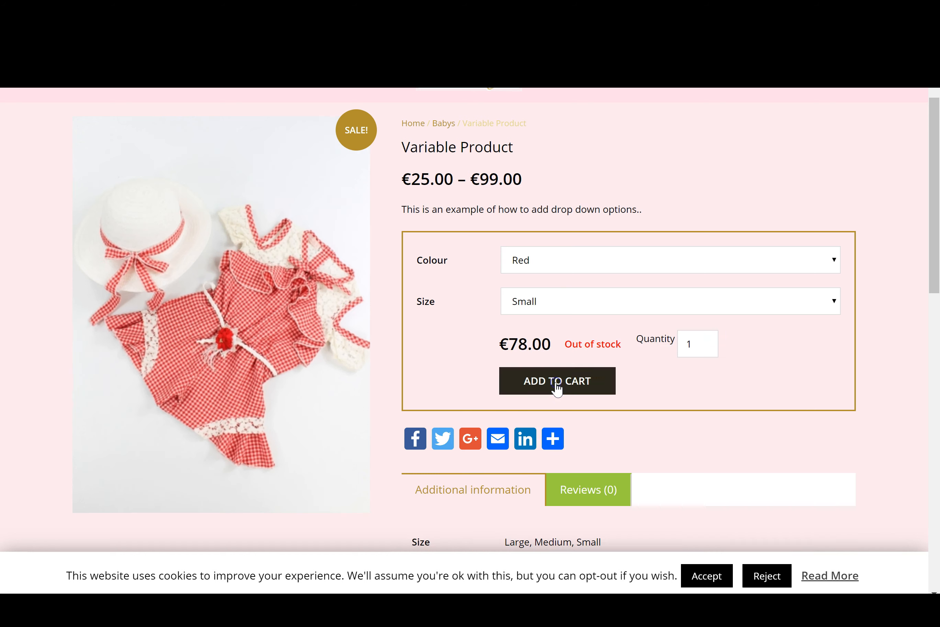
mouse_move(566, 343)
mouse_down()
mouse_move(618, 346)
mouse_move(618, 355)
mouse_move(556, 337)
mouse_up()
Select size Large for Red, switch the colour to Black, and set the size to Medium to recheck the variations.
click(540, 299)
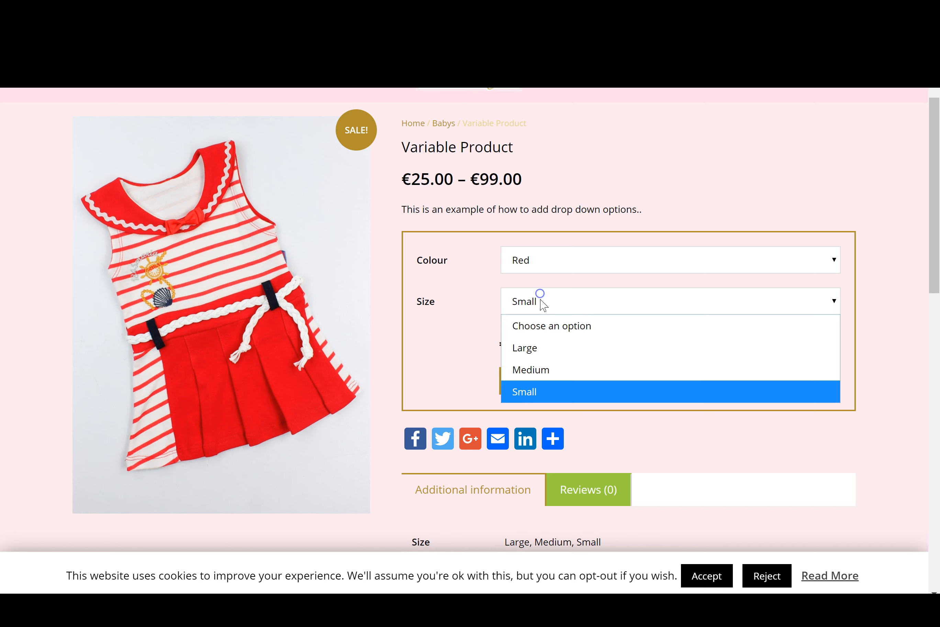
click(604, 348)
click(544, 268)
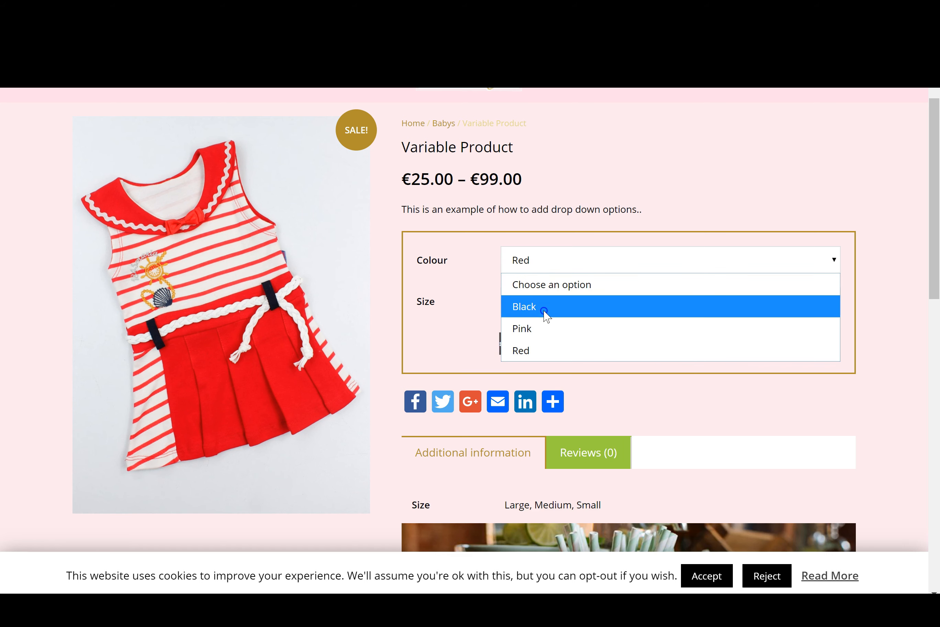
click(545, 307)
click(539, 302)
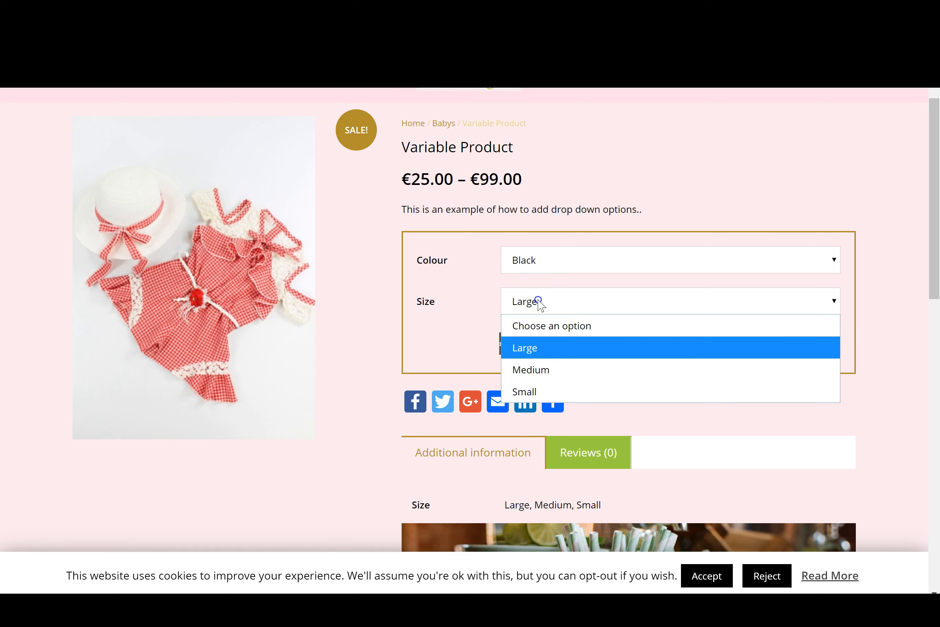
click(536, 371)
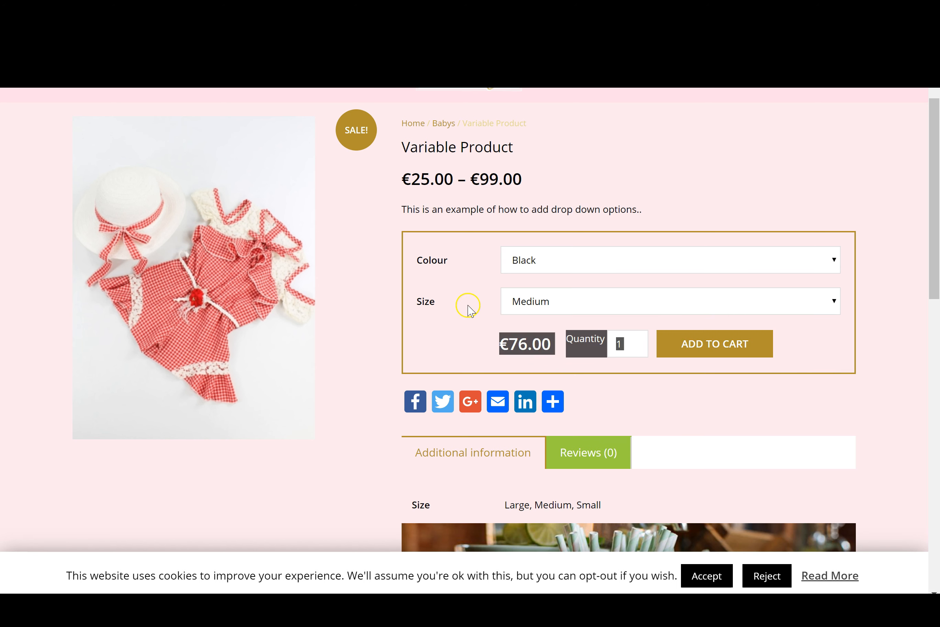